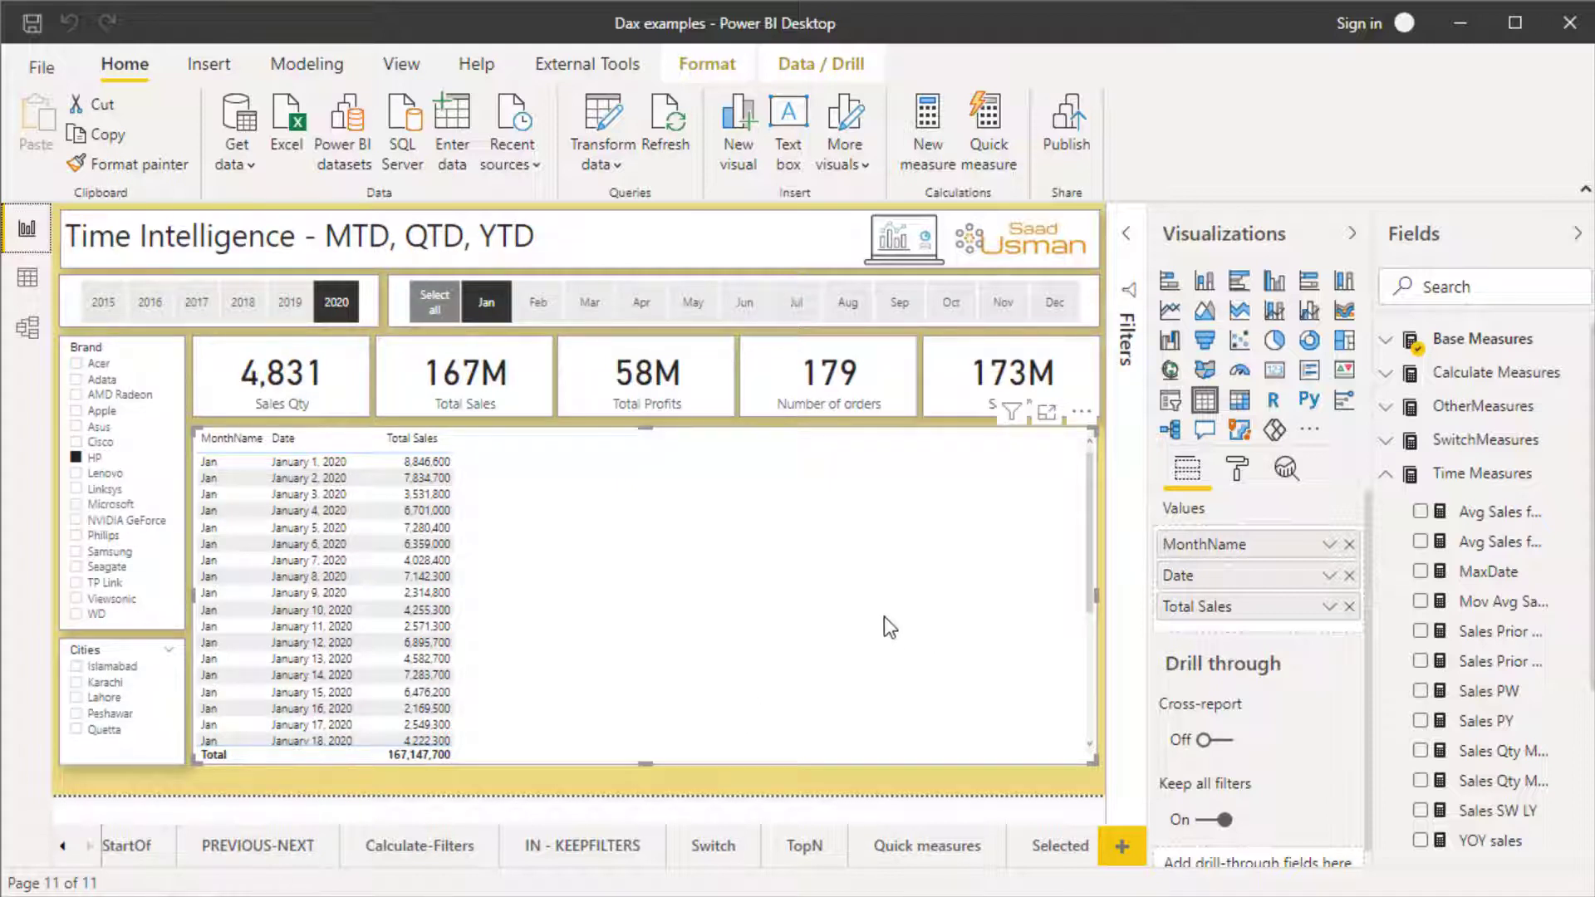
- Start a new measure named MTD Sales in the Time Measures table, using TOTALMTD with [Total Sales] as its expression
right_click(1479, 475)
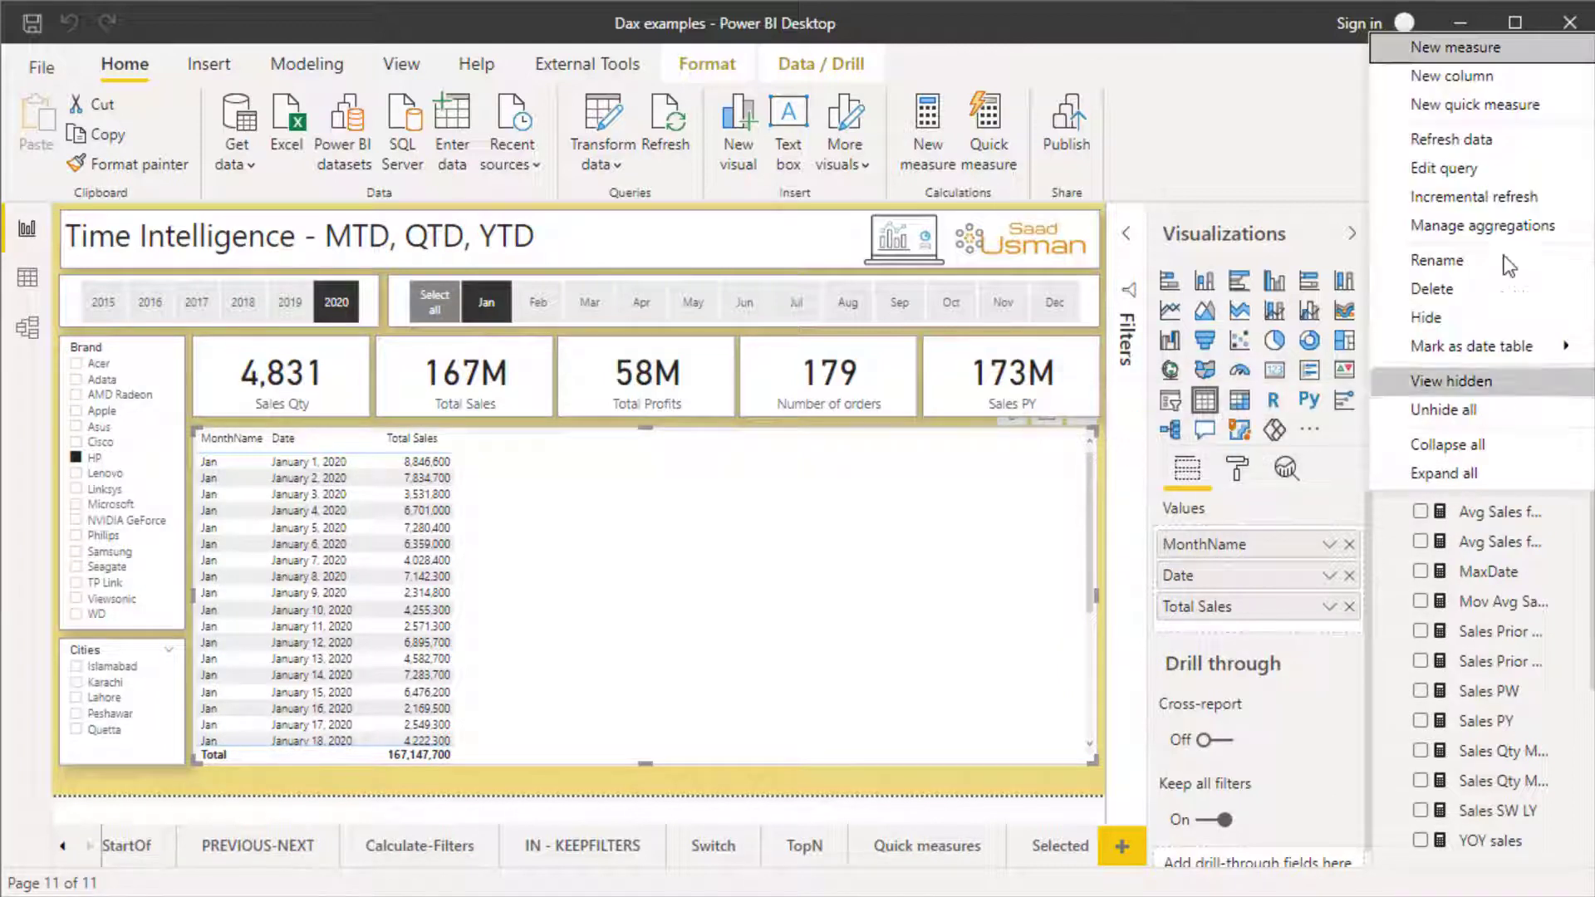
click(1482, 47)
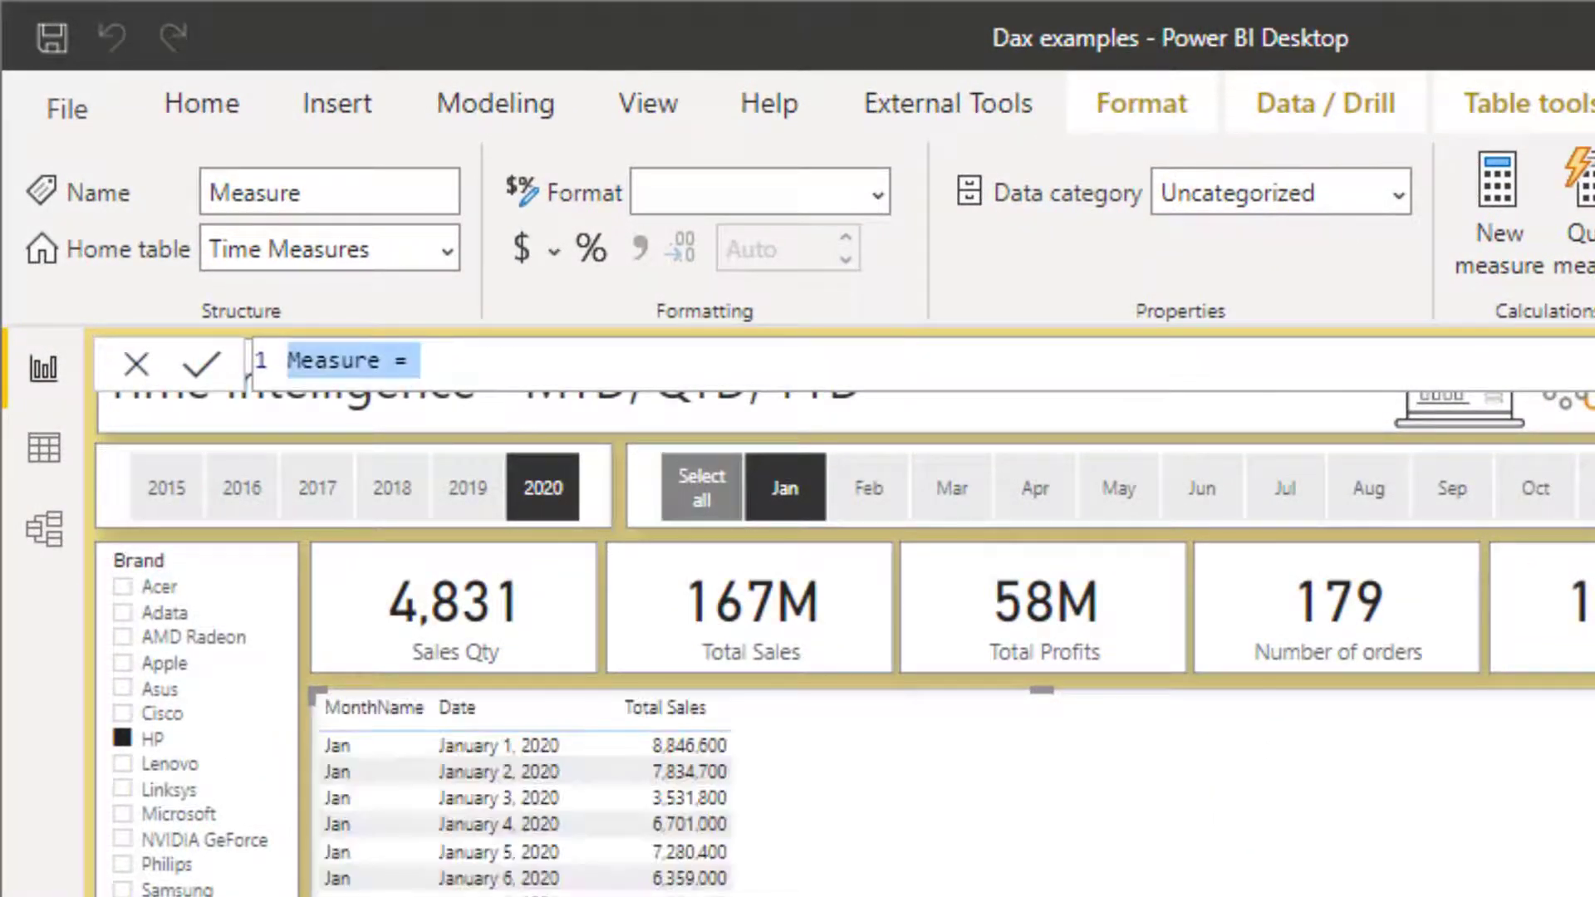
text(MTD Sales)
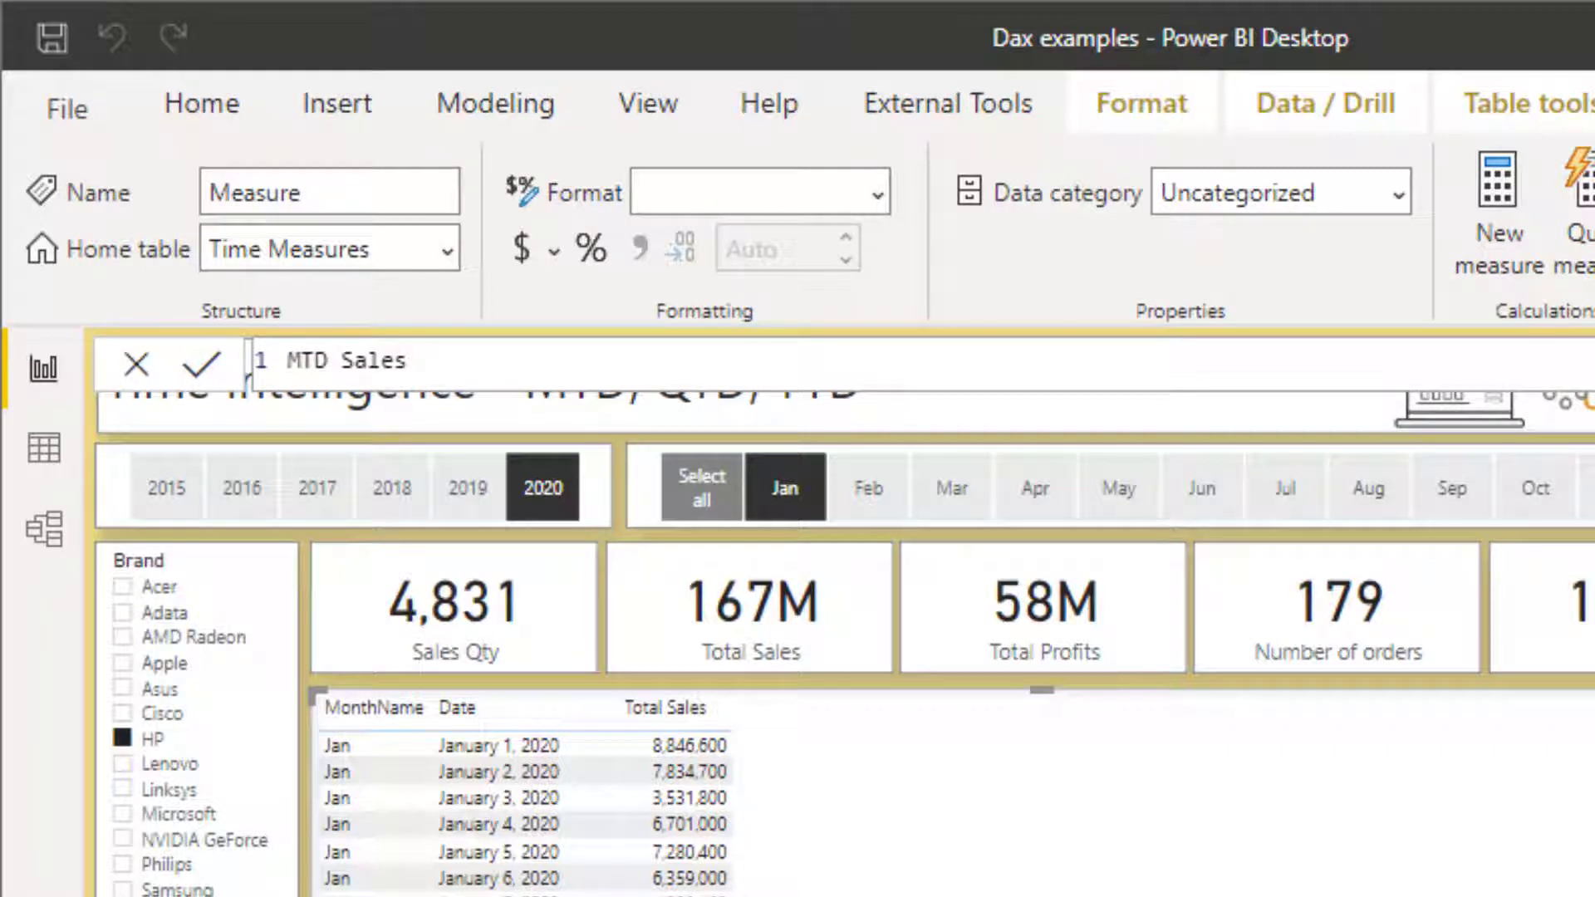
text( = To)
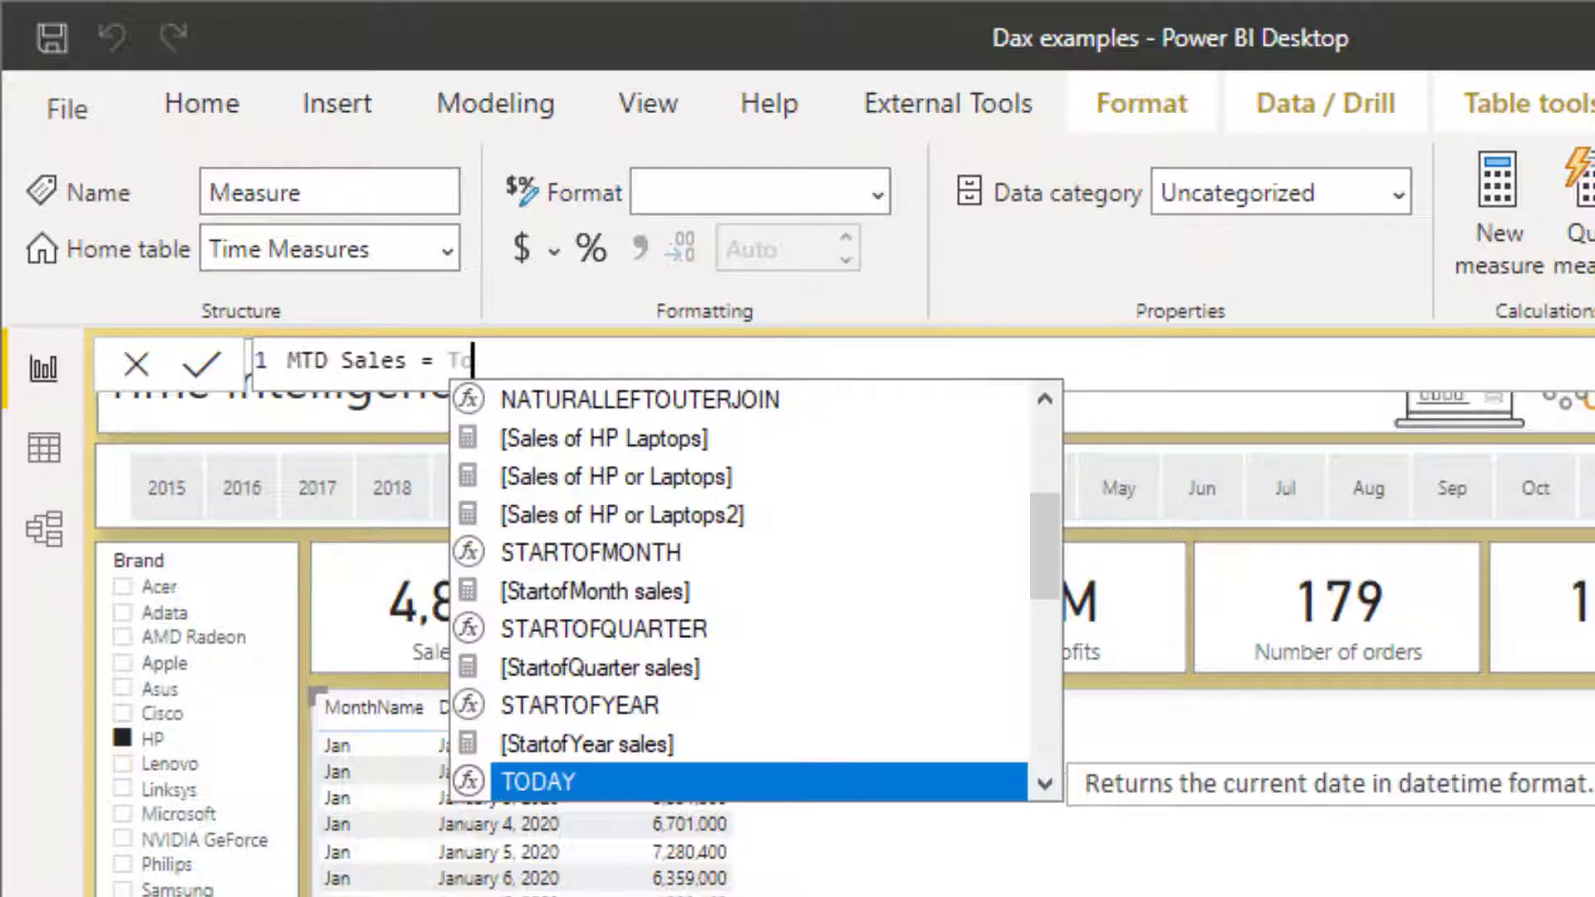
text(talMTD()
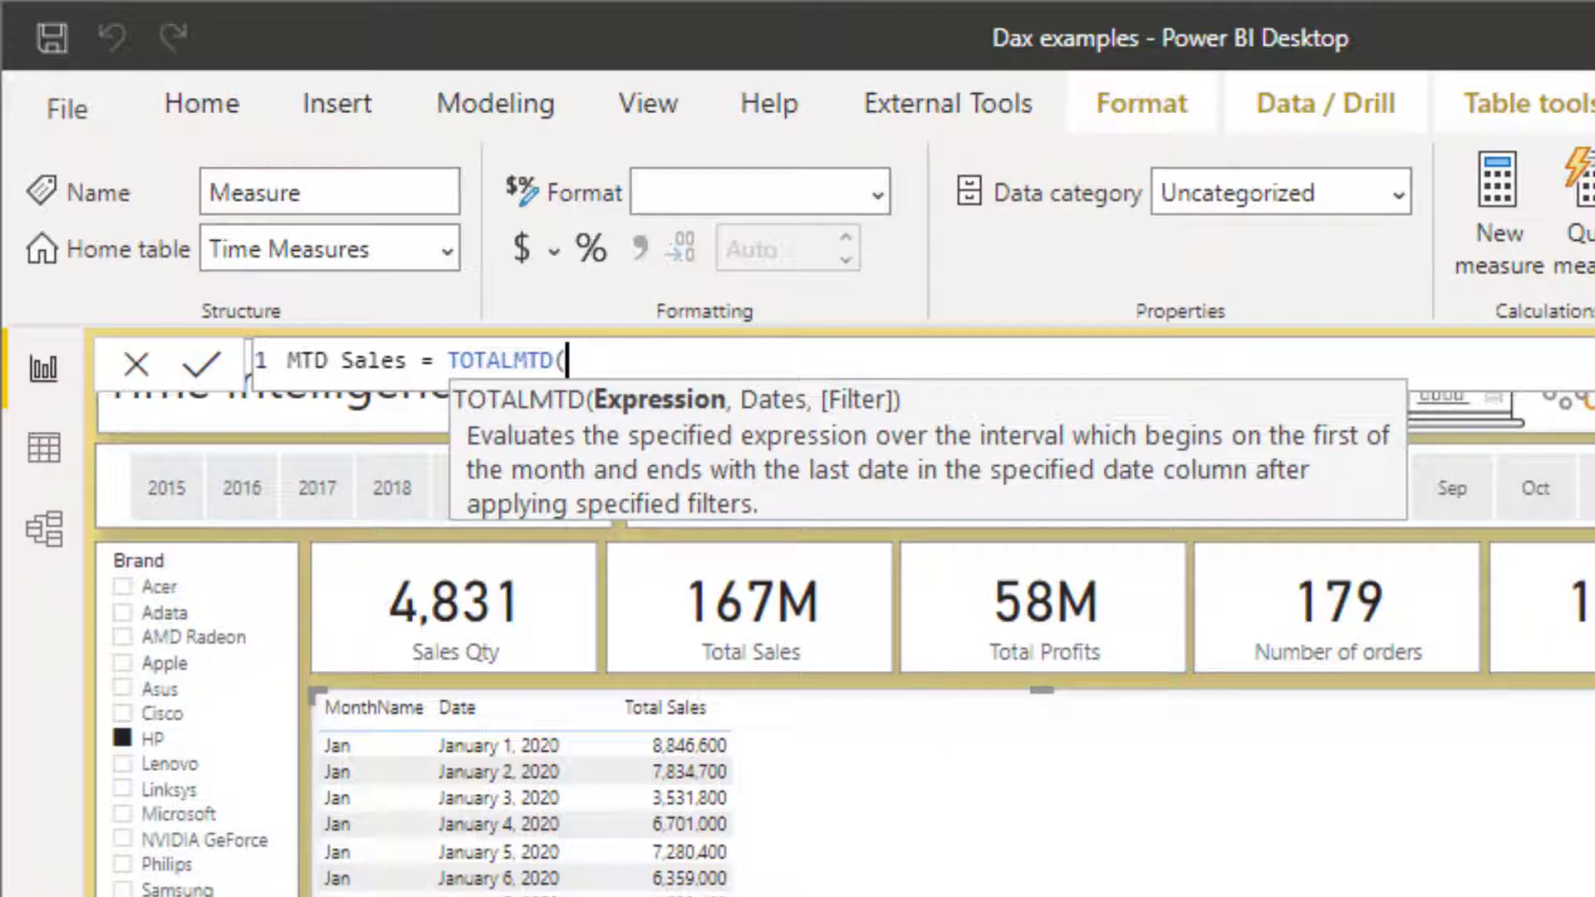
text([Total Sales)
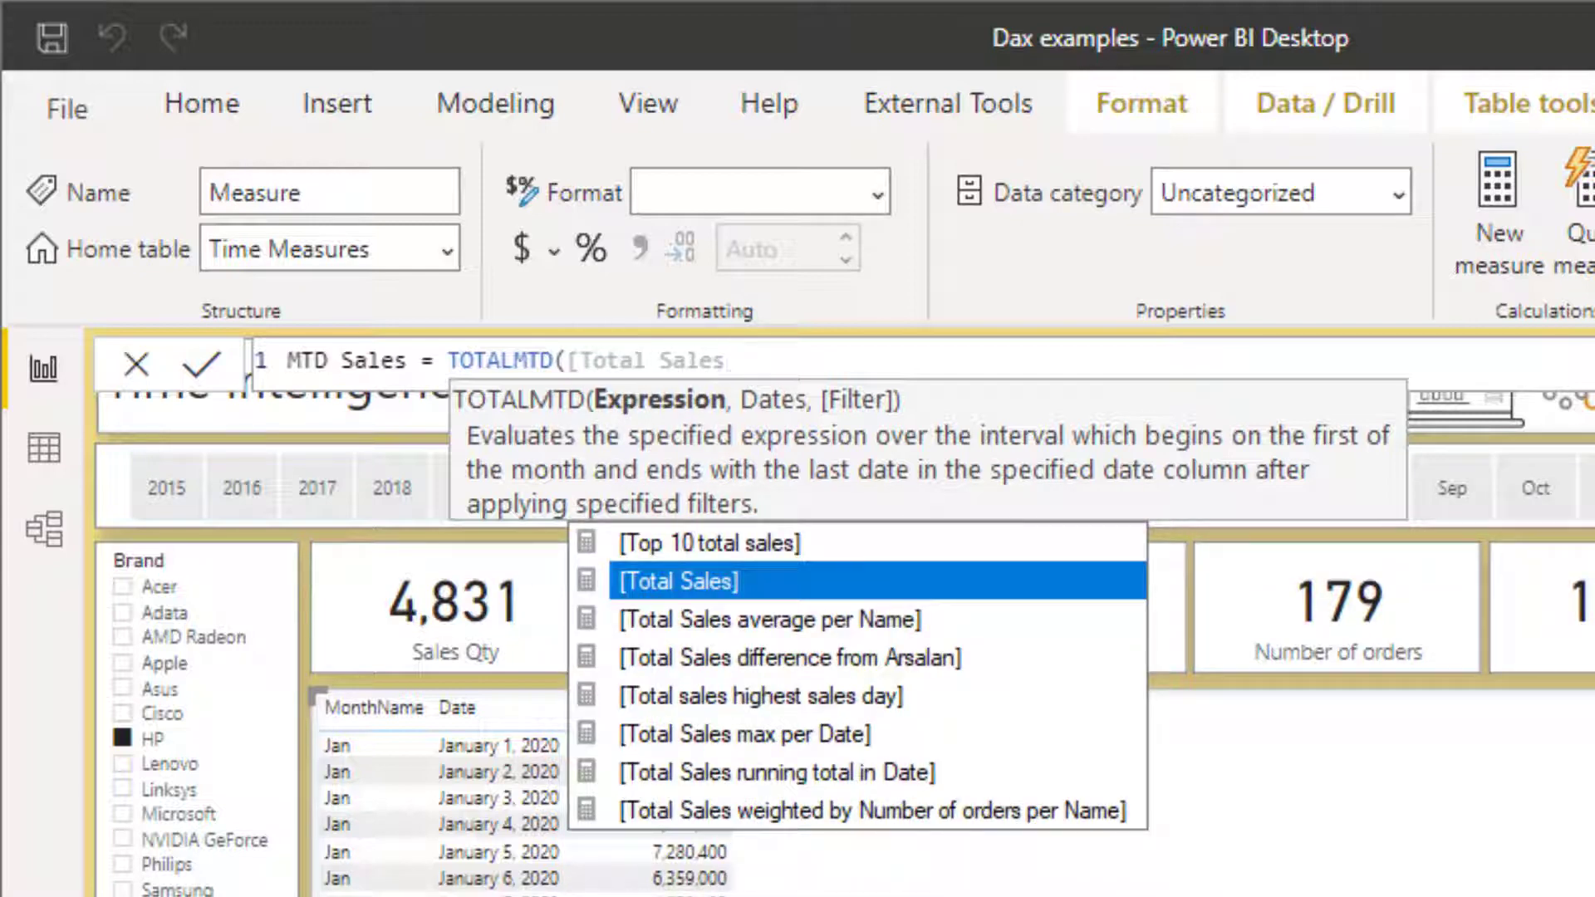
key(Tab)
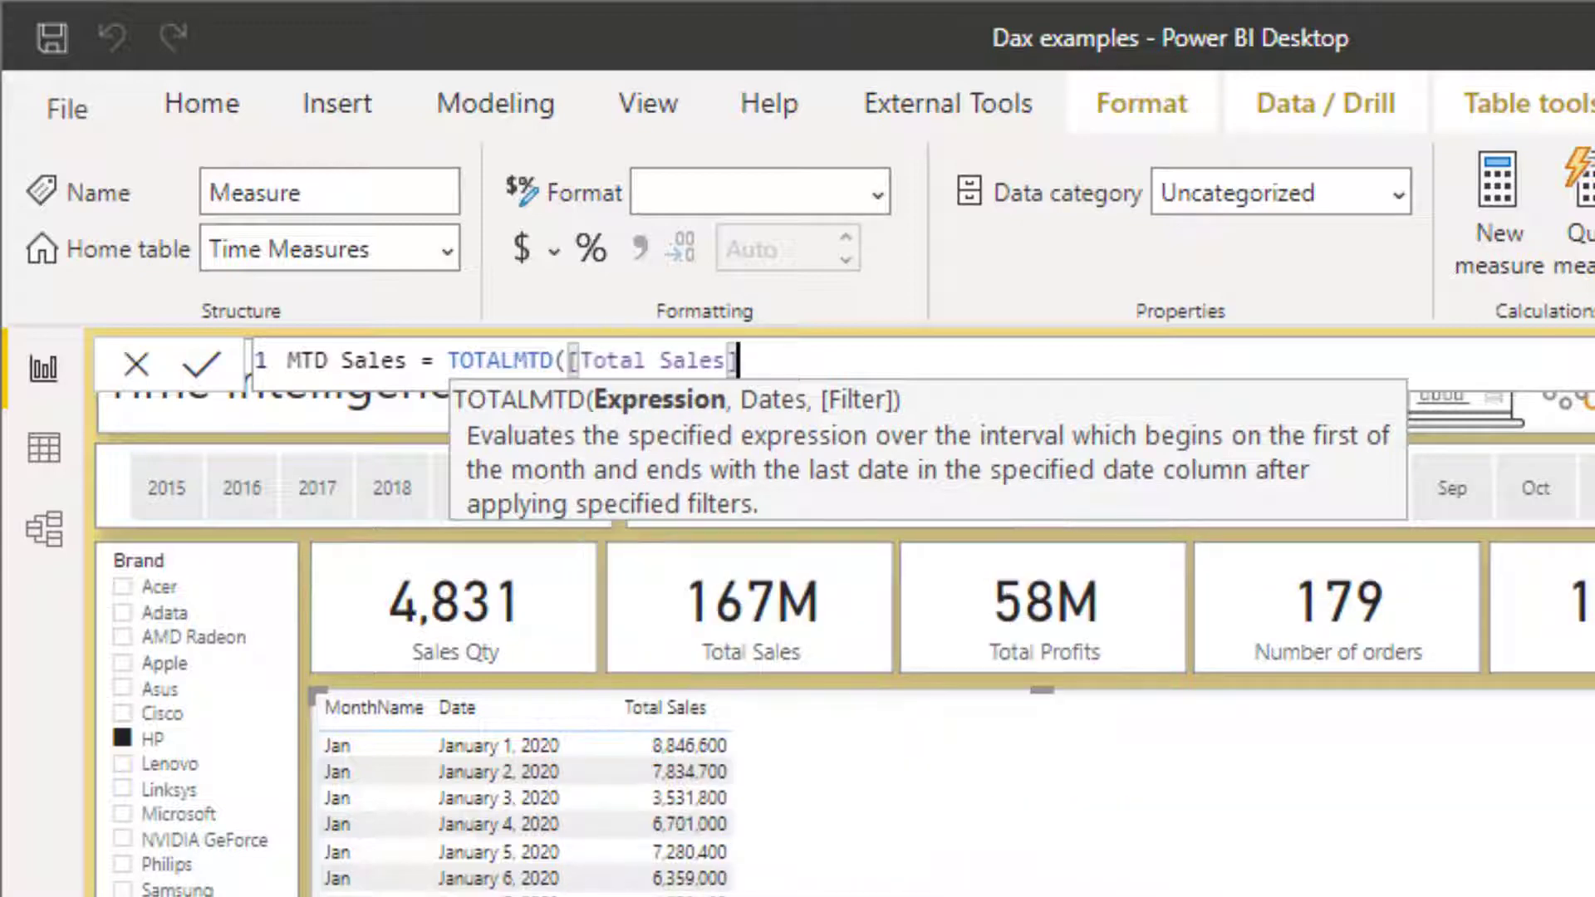
- Complete the MTD Sales formula with DatesTable[Date] as the dates argument and commit the measure
text(,)
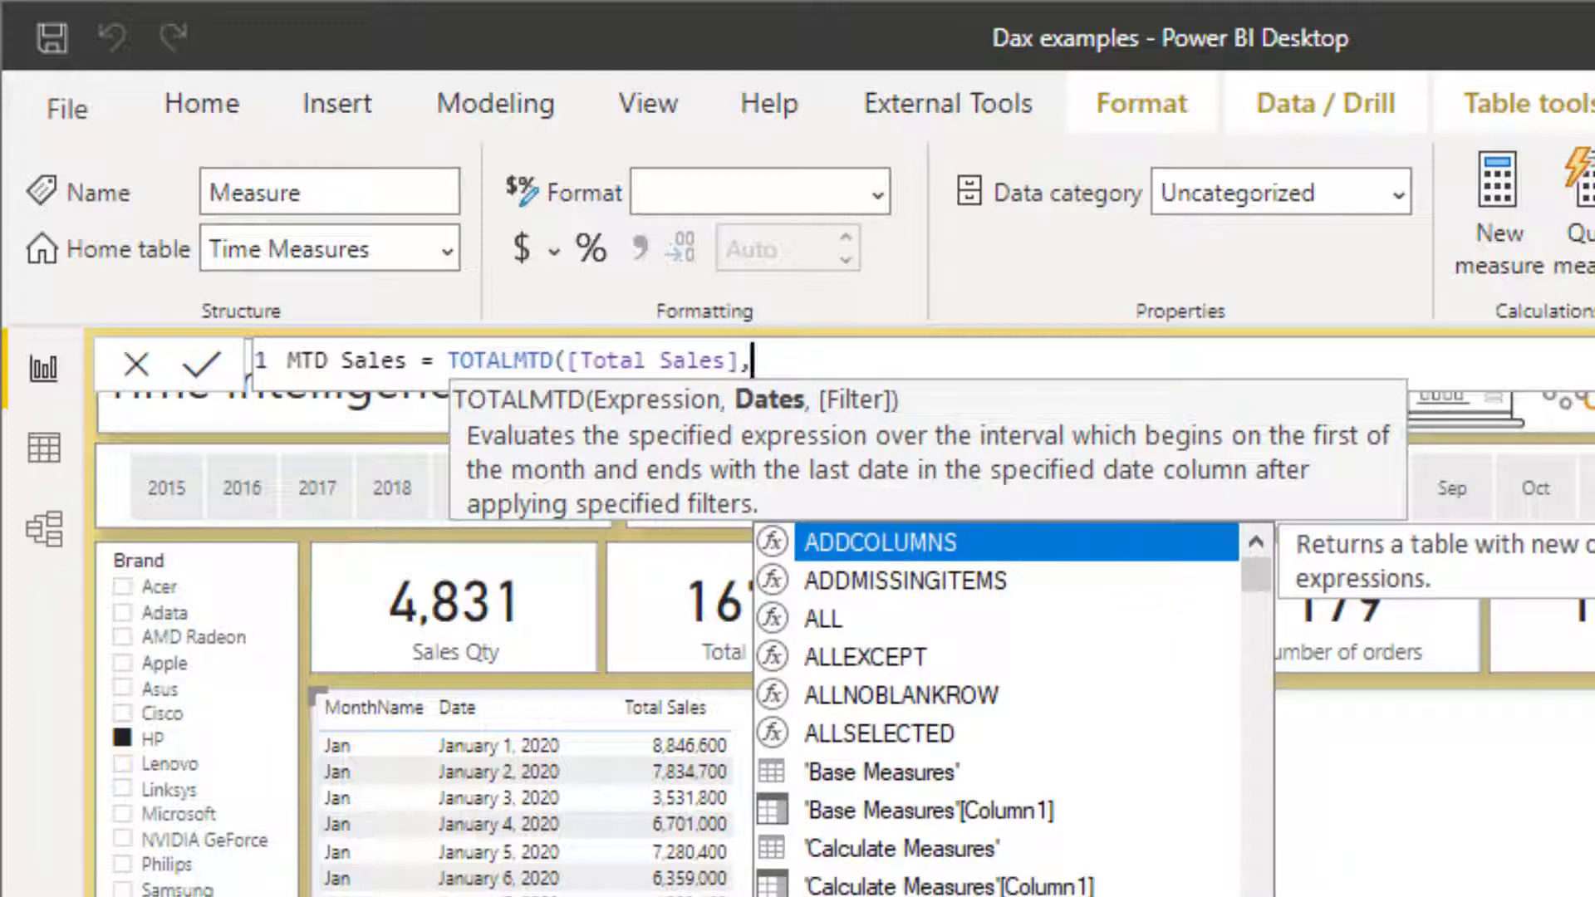
text(dates)
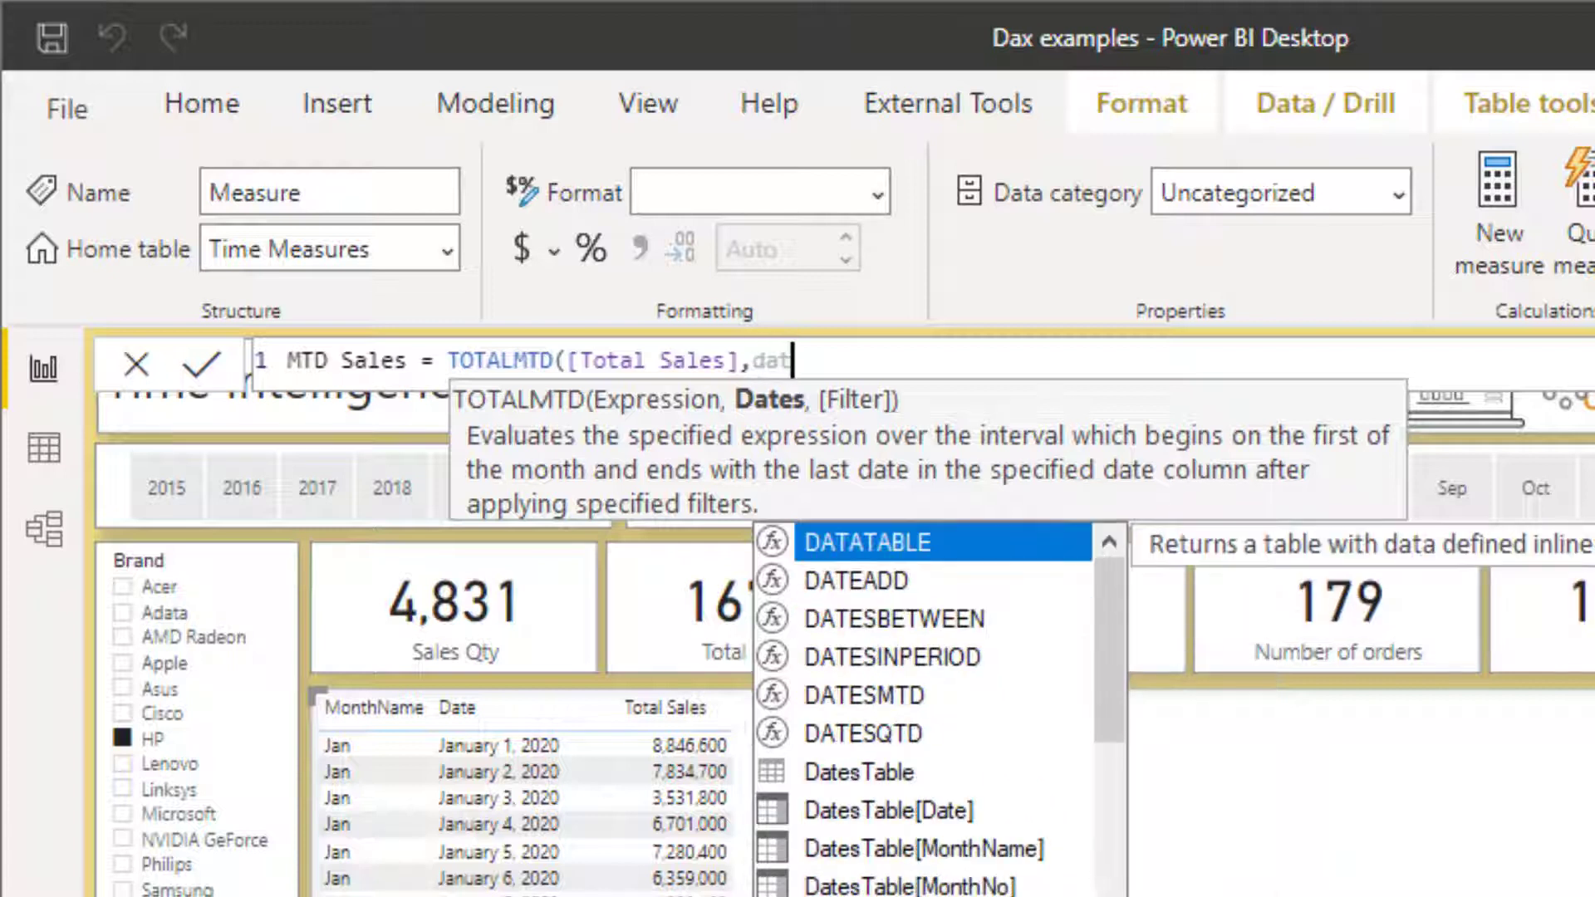
key(Down)
key(Down)
key(Down)
key(Down)
key(Down)
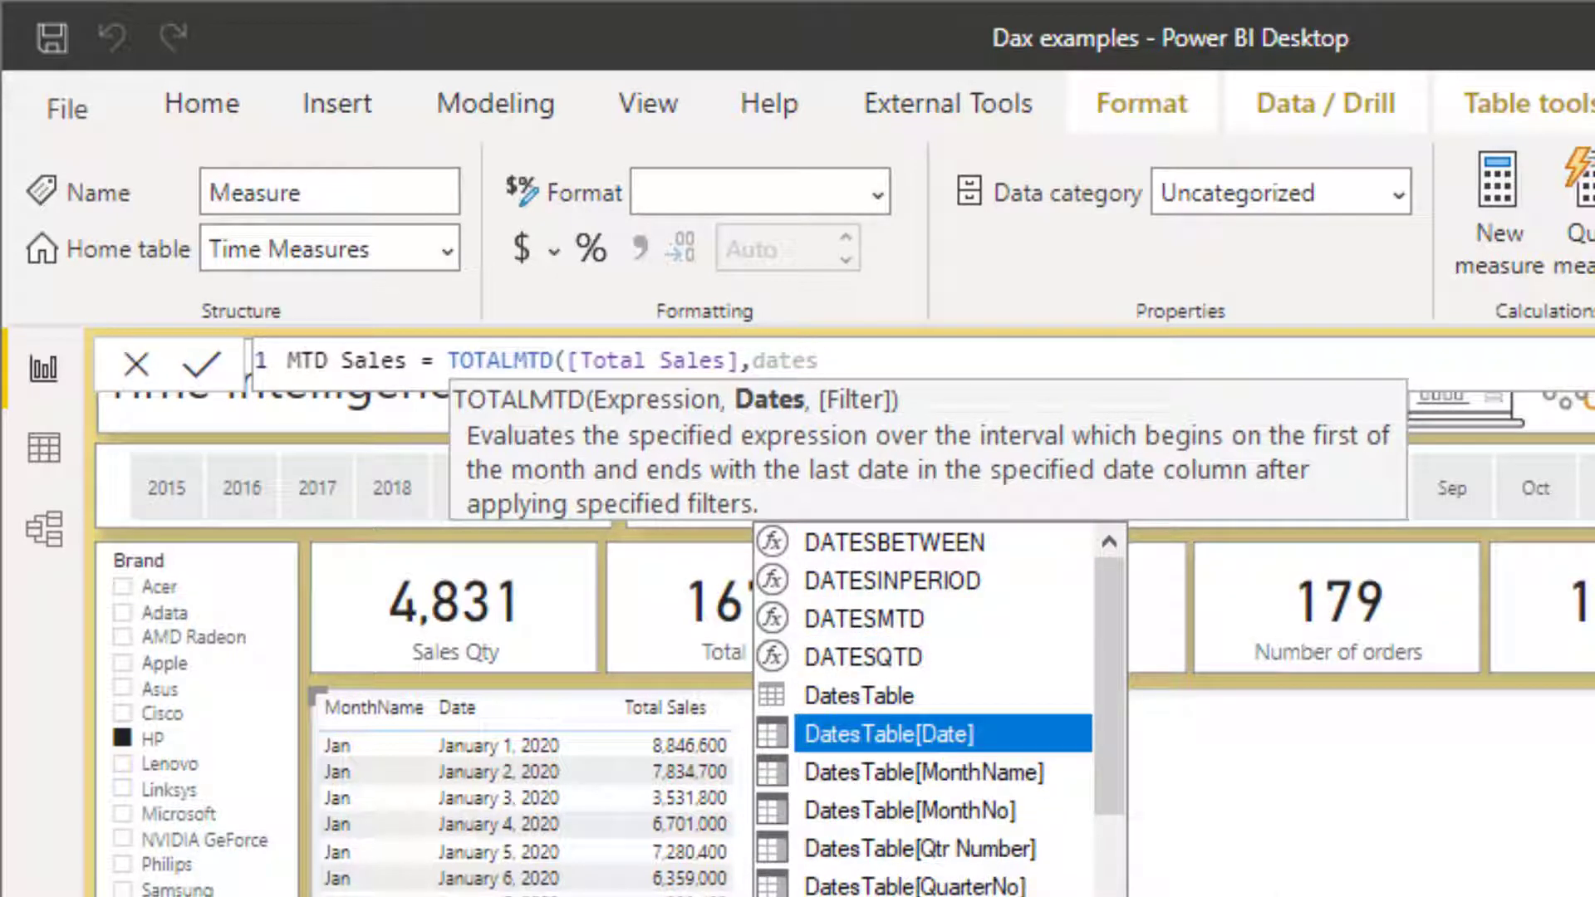
key(Tab)
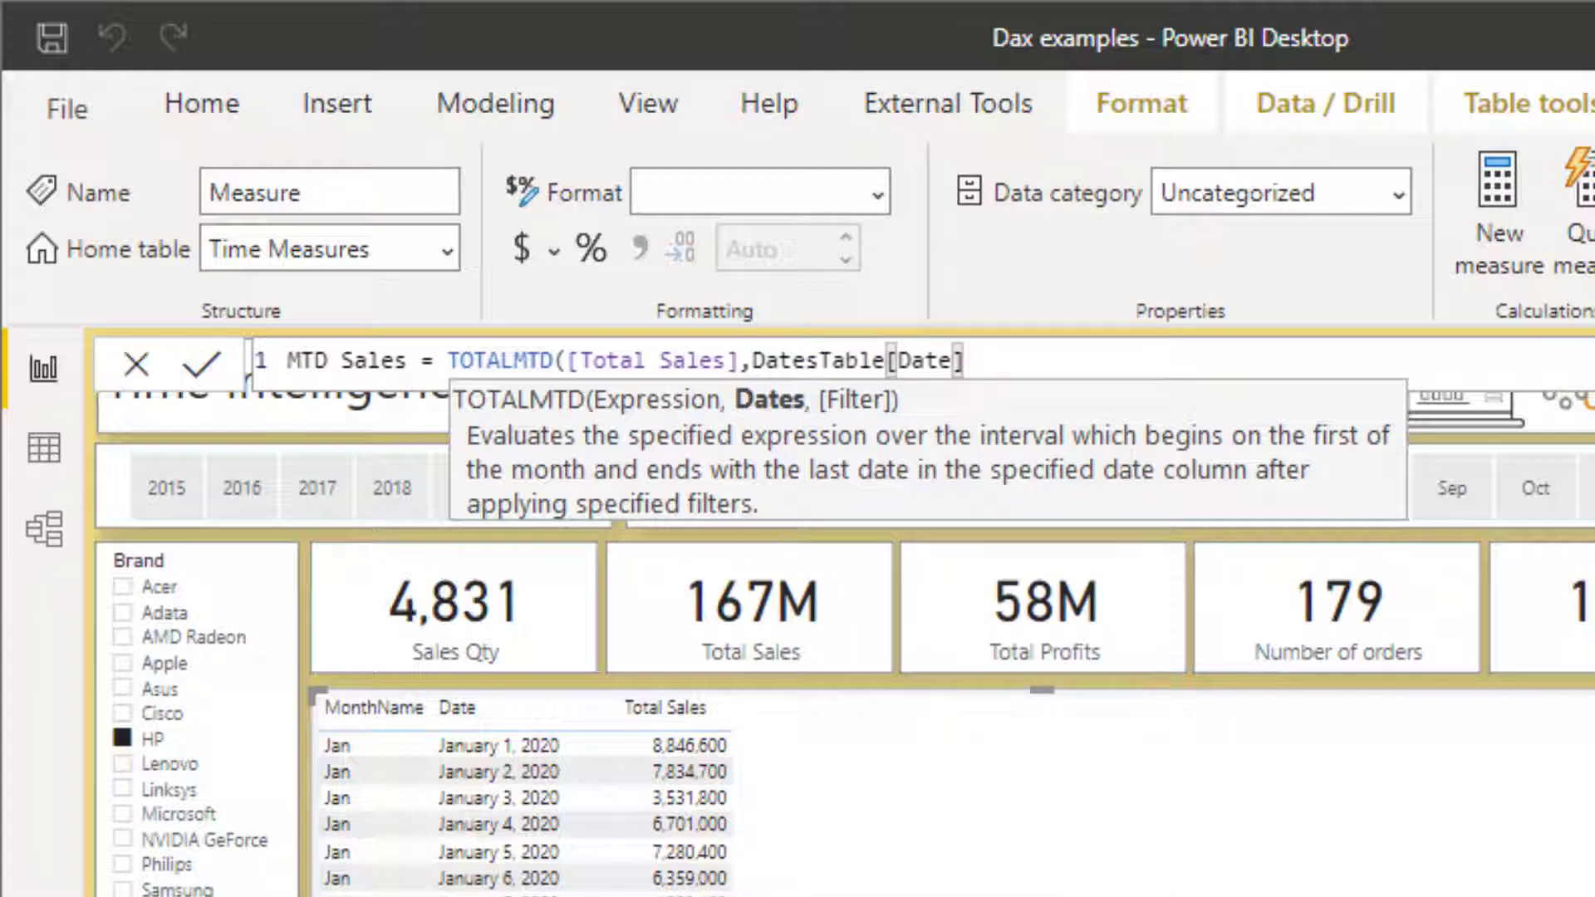
text())
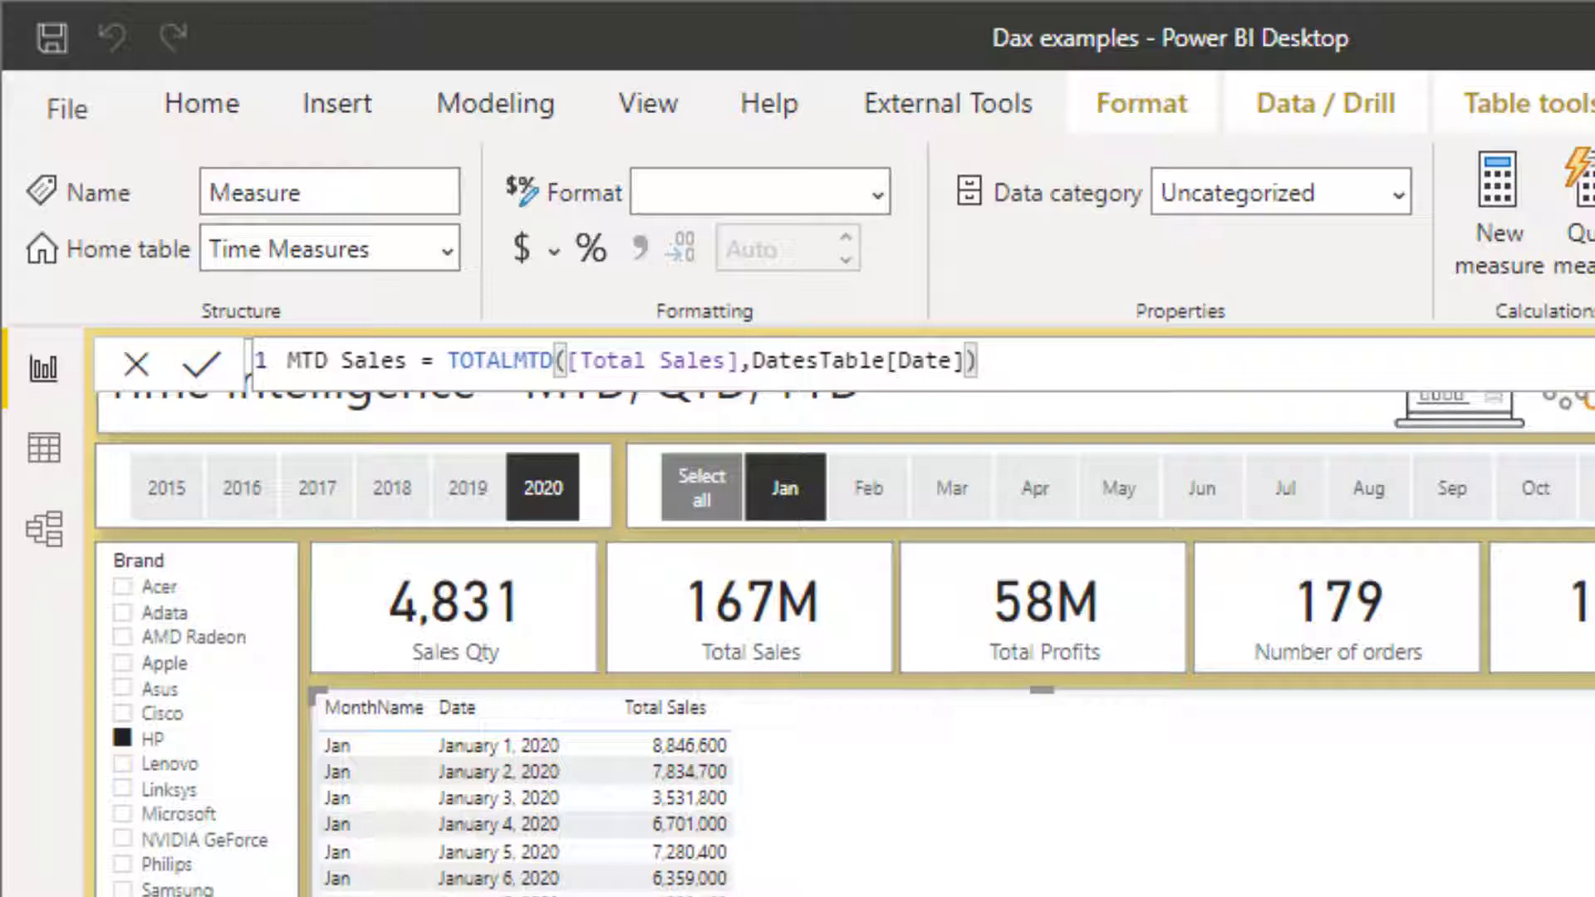
key(Return)
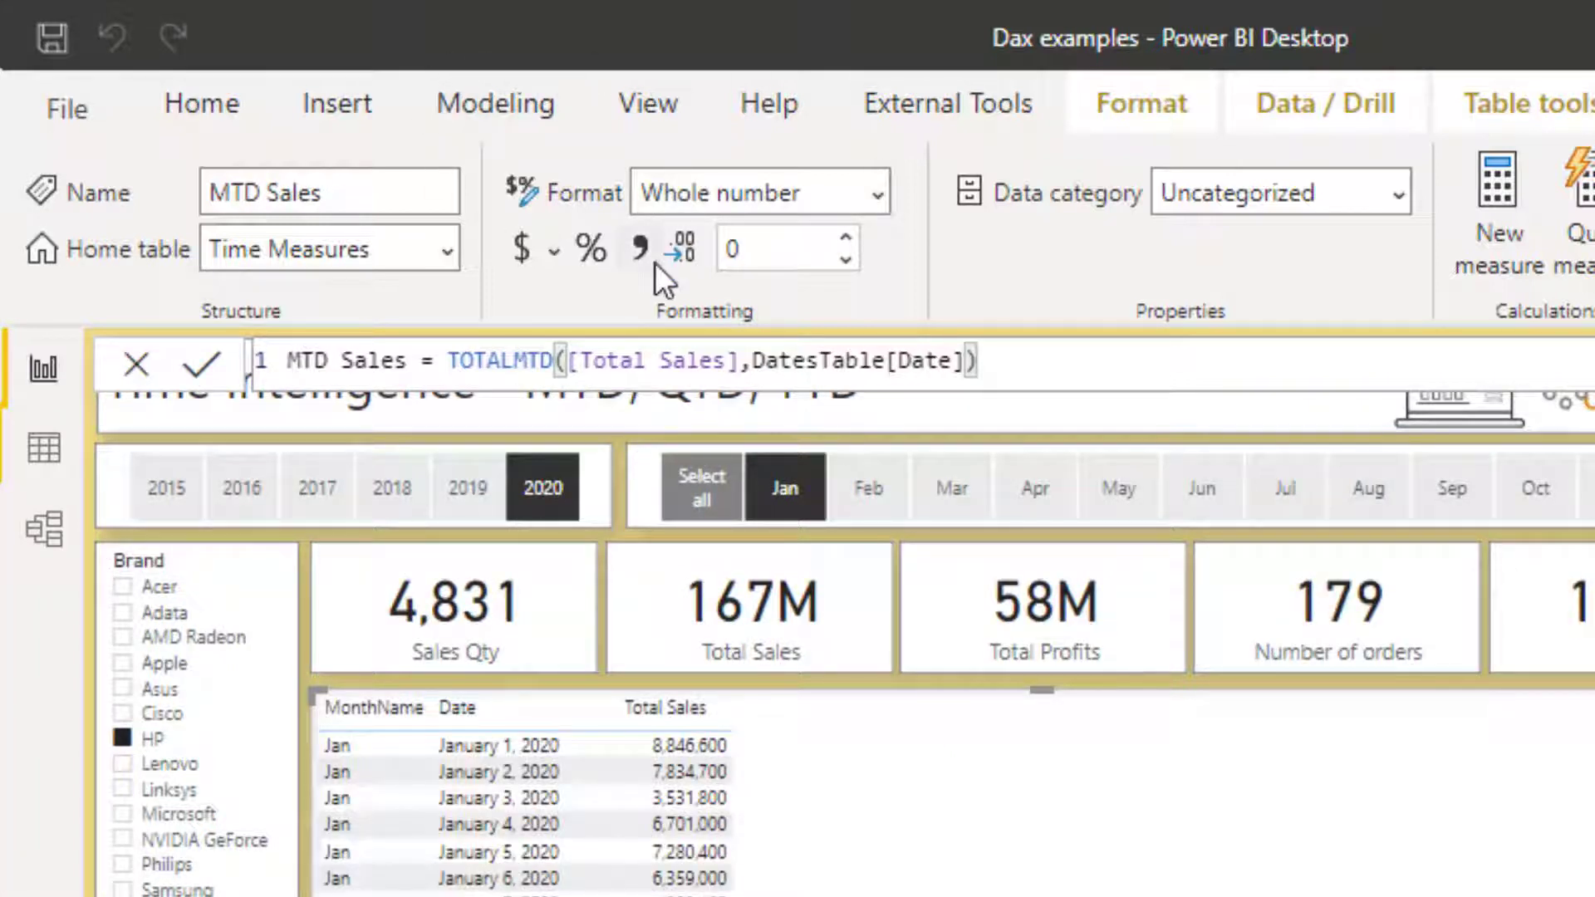
- Format MTD Sales with a thousands separator and add it to the table visual
click(639, 247)
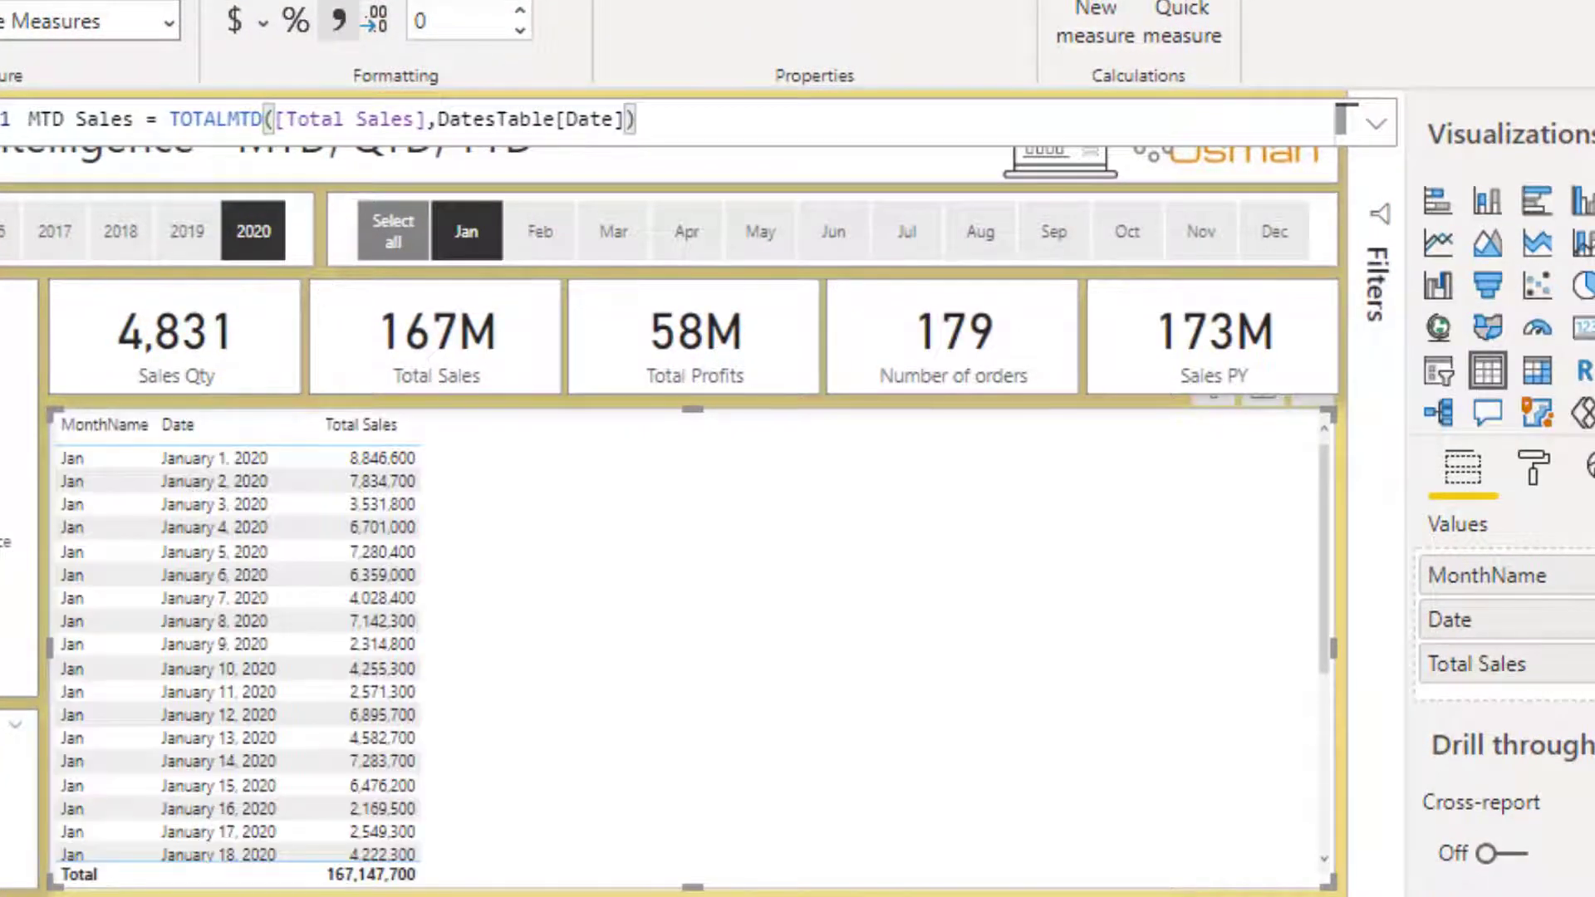
drag(1591, 664, 828, 629)
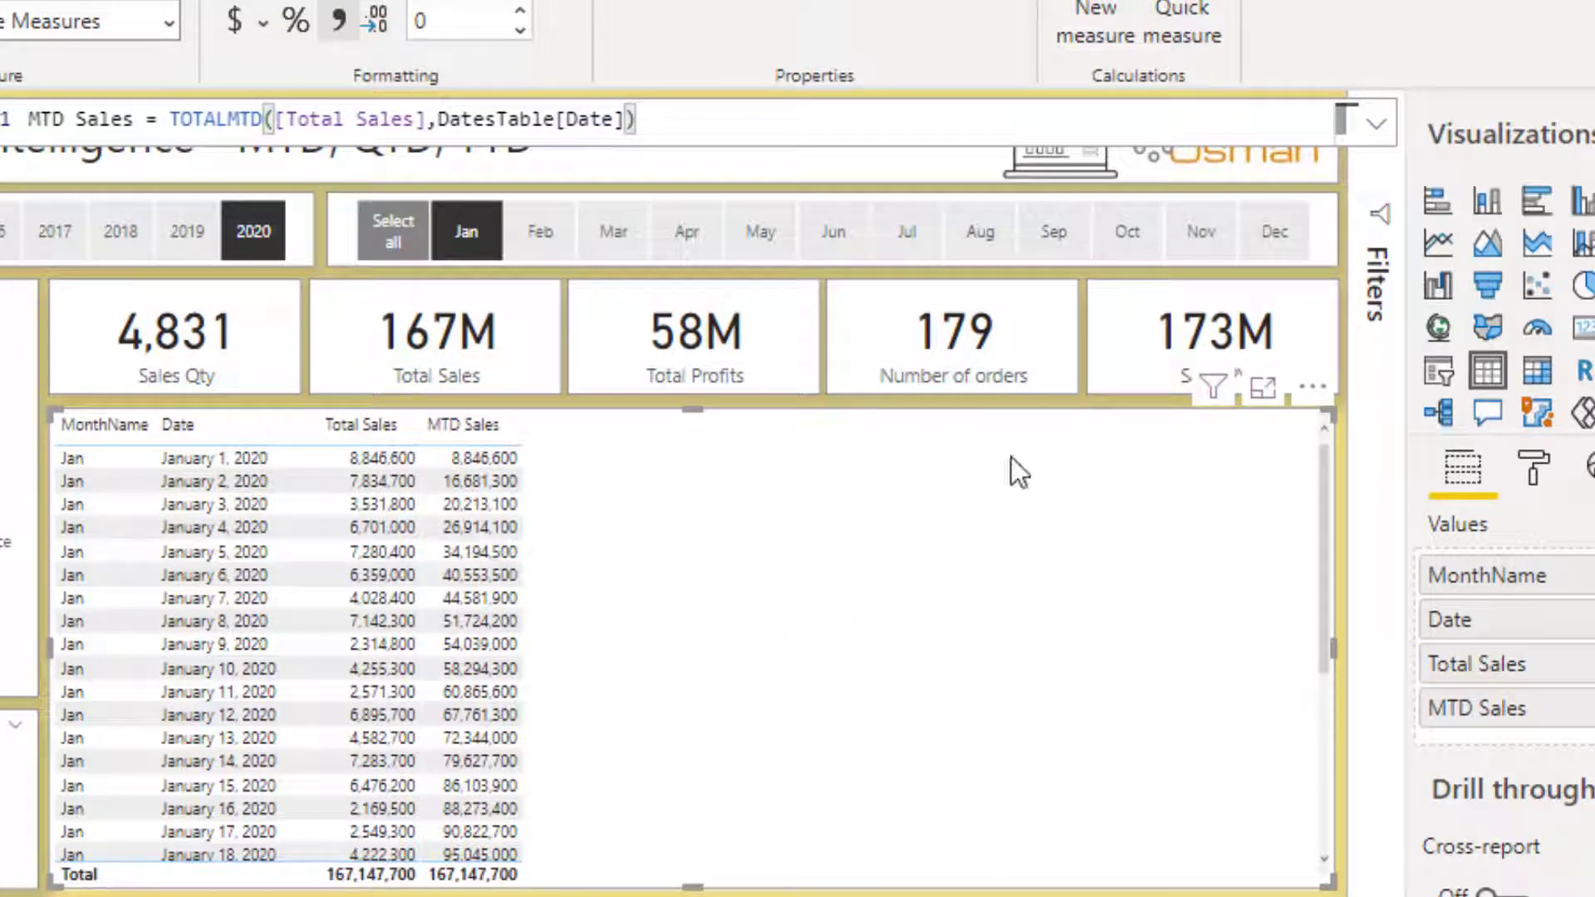
- Examine the table in focus mode, comparing the last January date's MTD Sales with the Total Sales total, and return to the report
click(1263, 389)
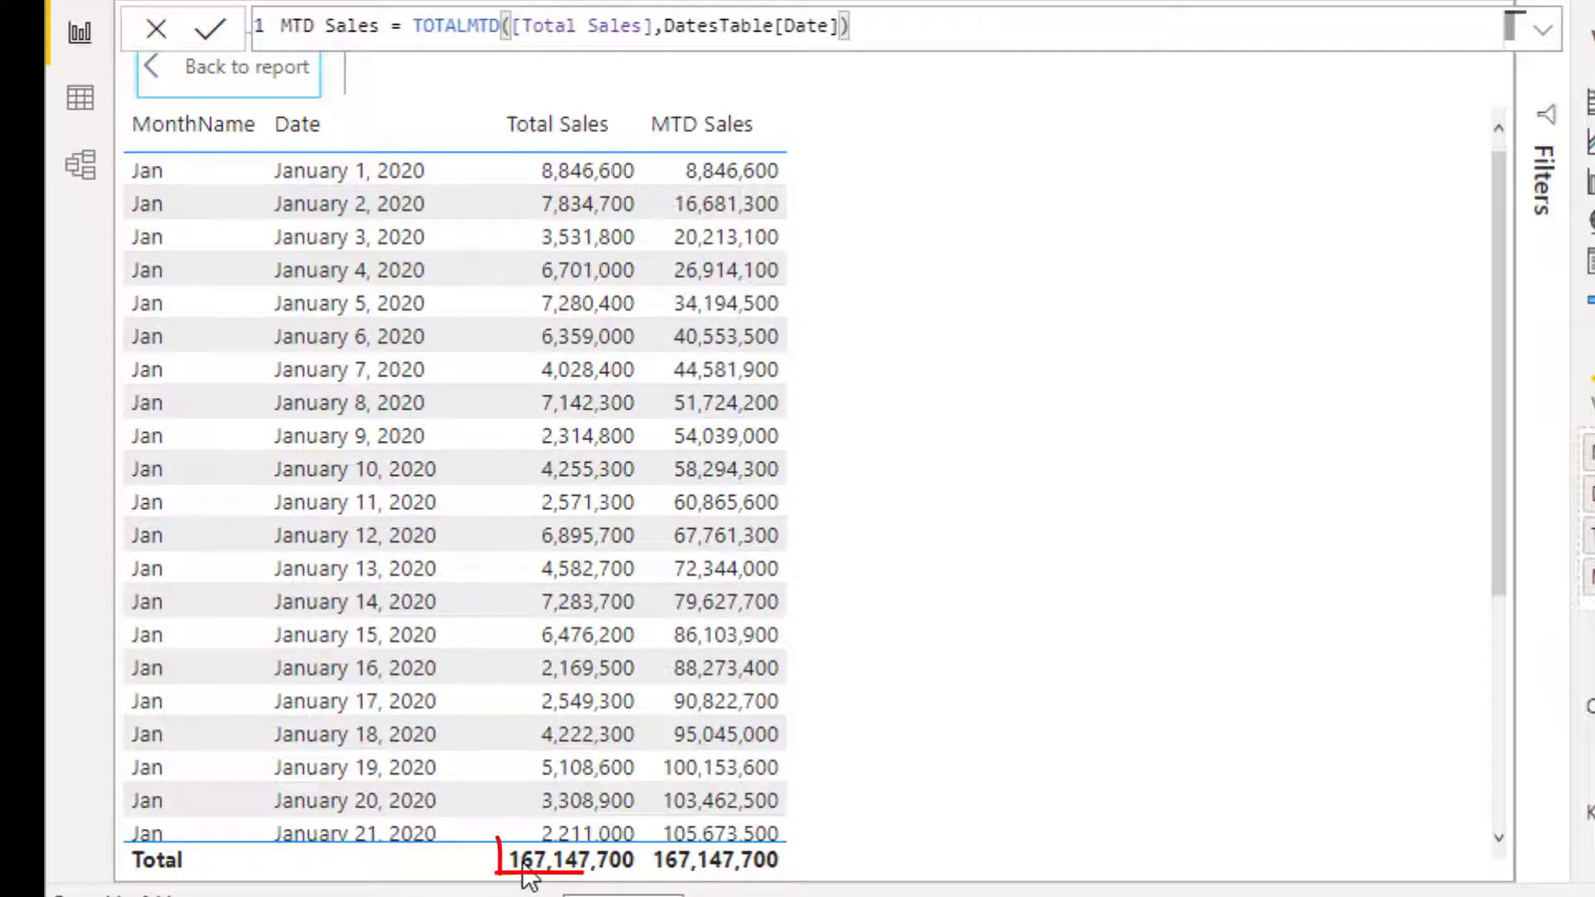
scroll(937, 616, down, 3)
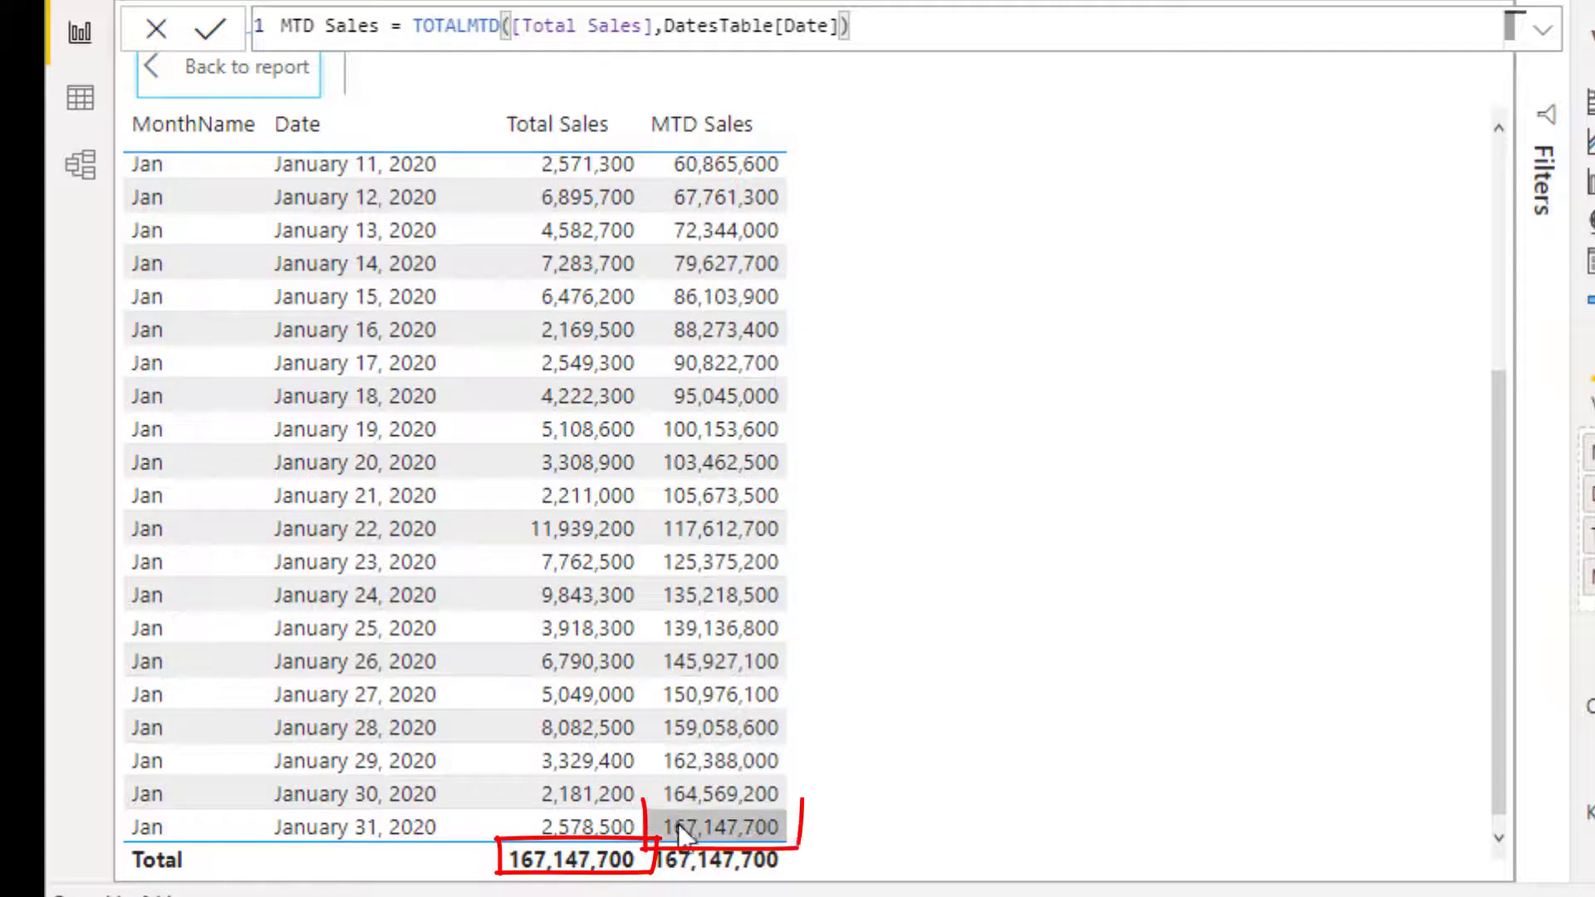
click(265, 73)
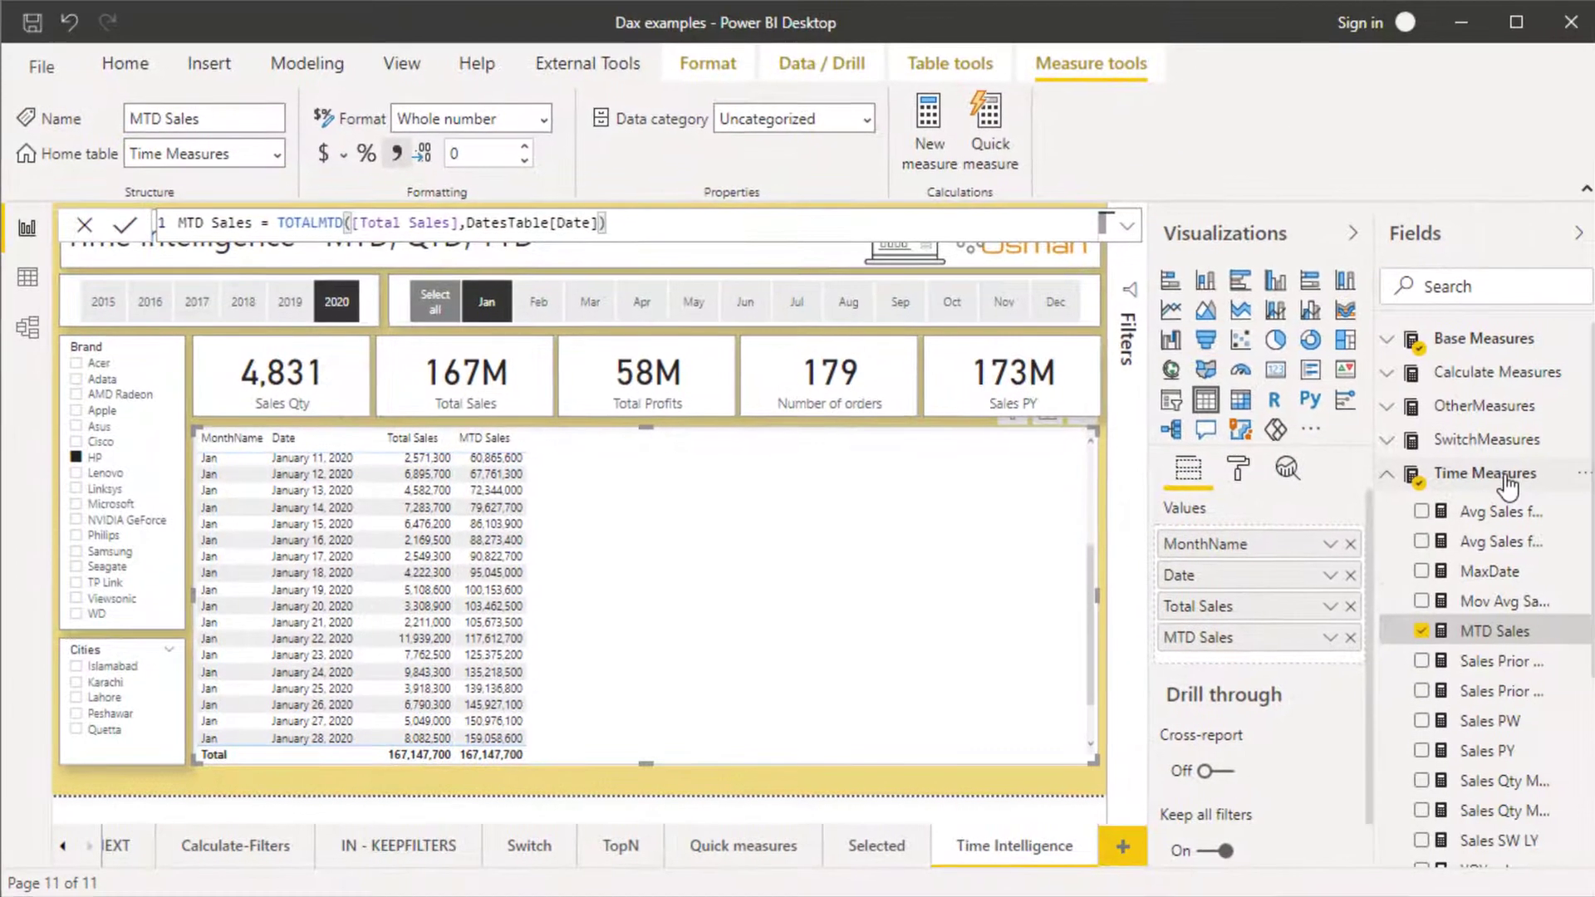
- Start a new measure named QTD Sales in the Time Measures table, using TOTALQTD with [Total Sales] as its expression
right_click(1506, 480)
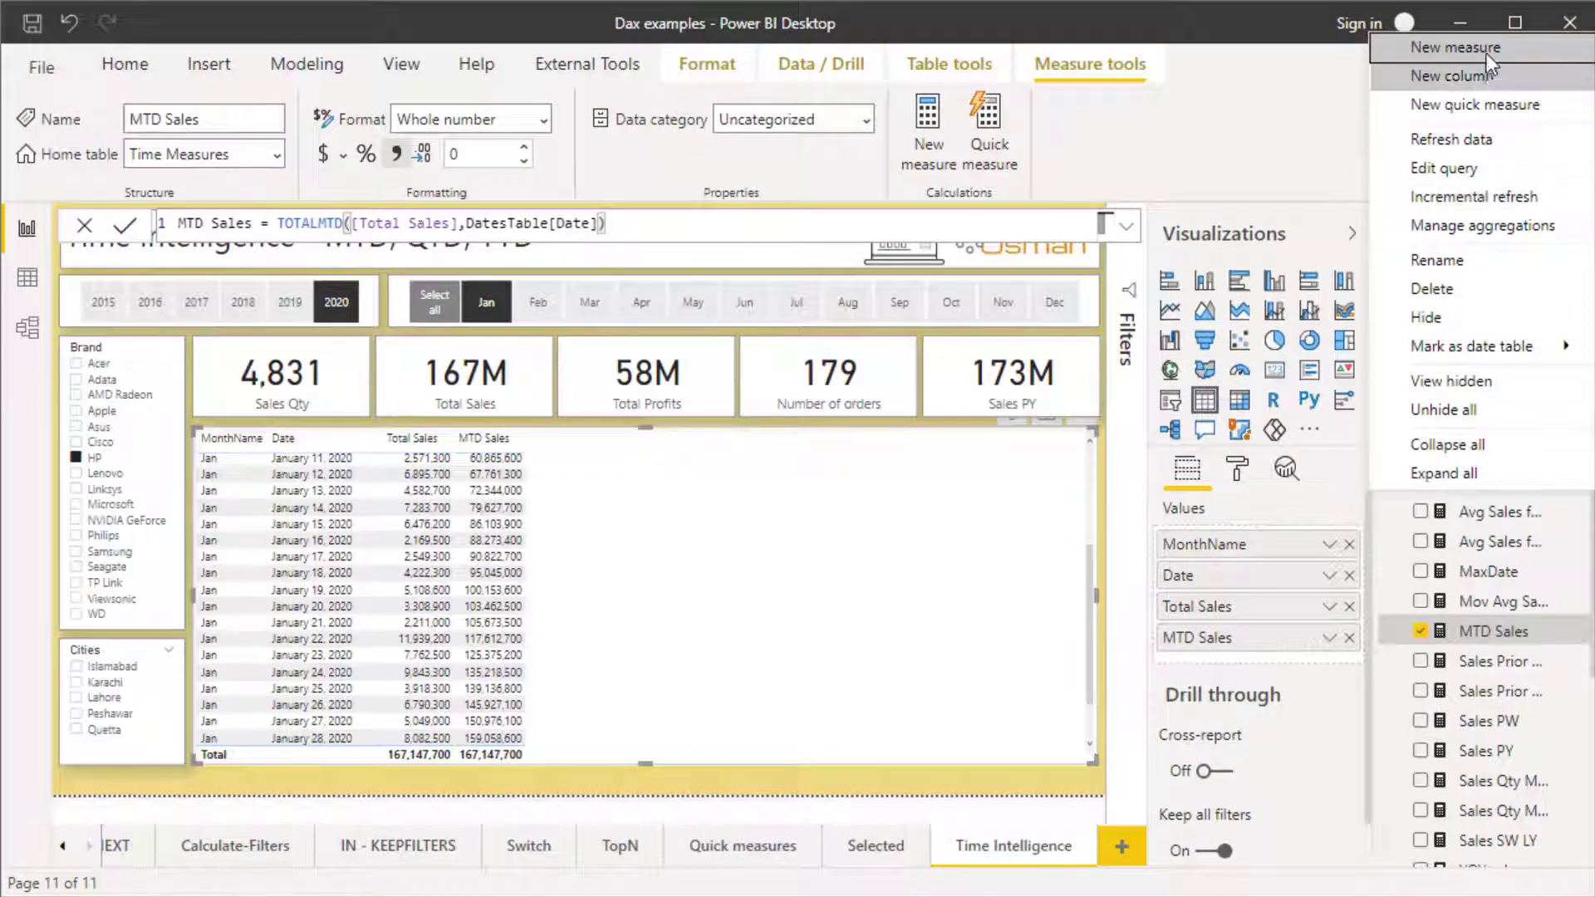
click(1485, 51)
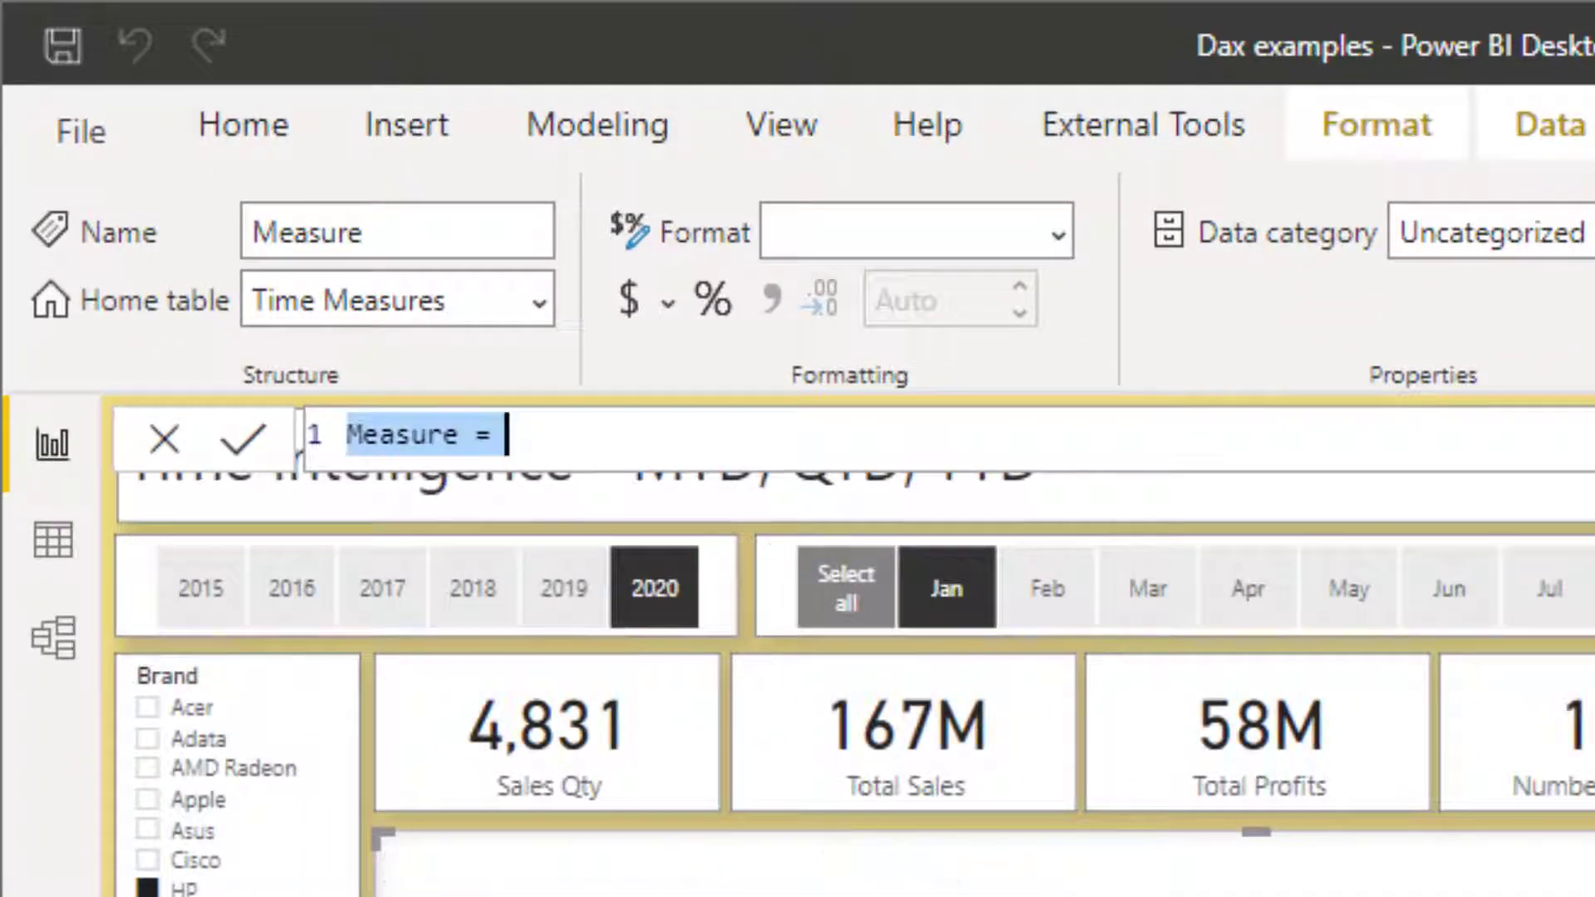
text(QTD Sal)
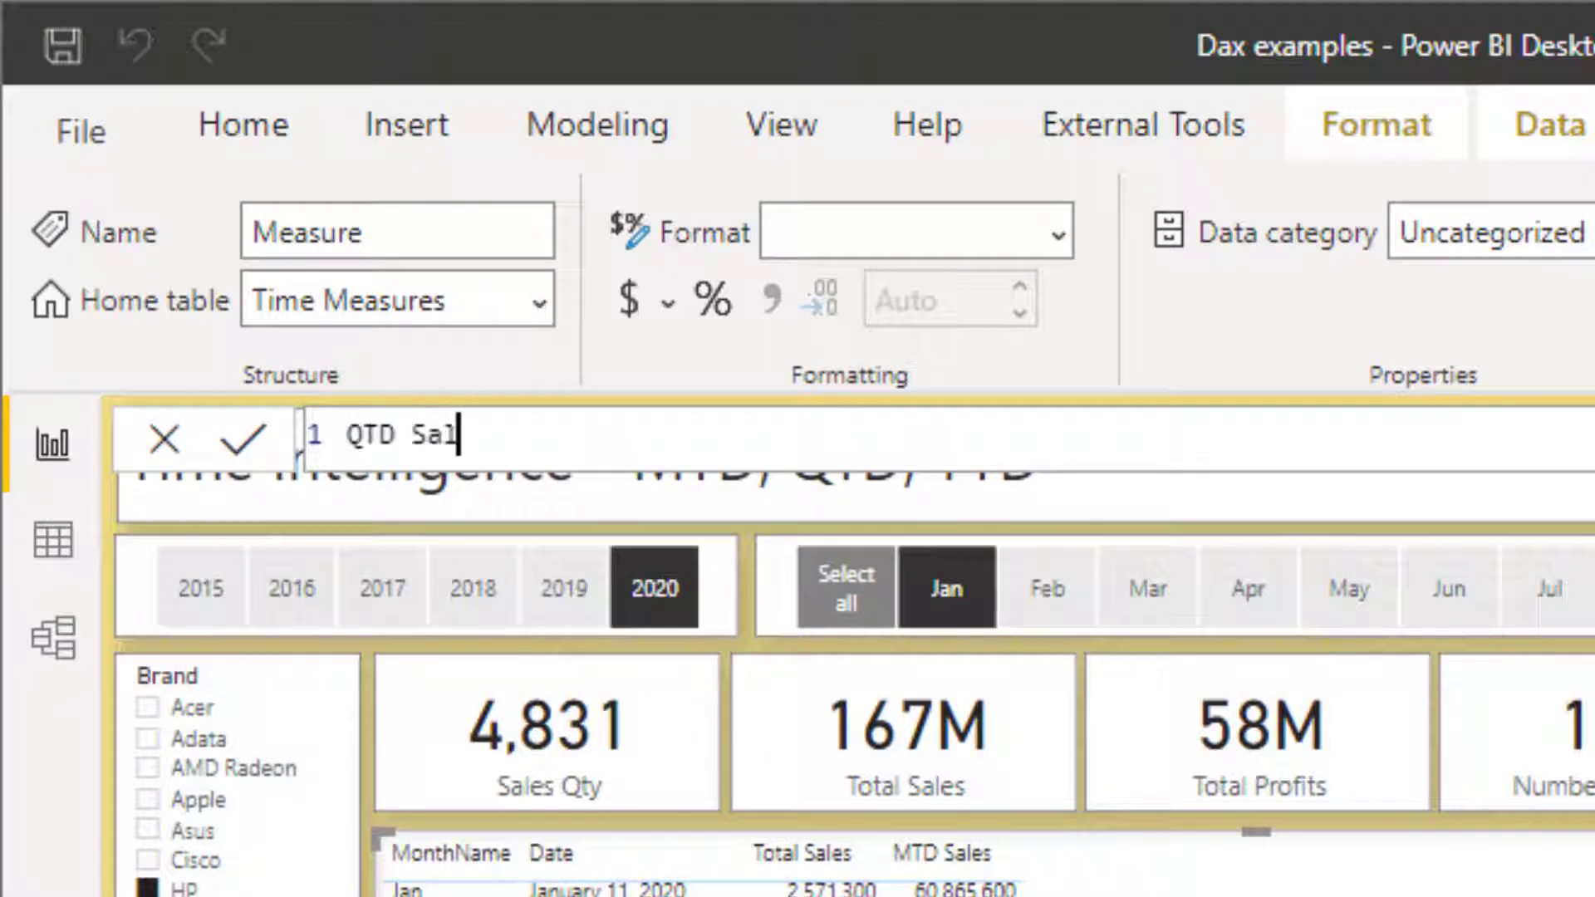
text(es = TOTA)
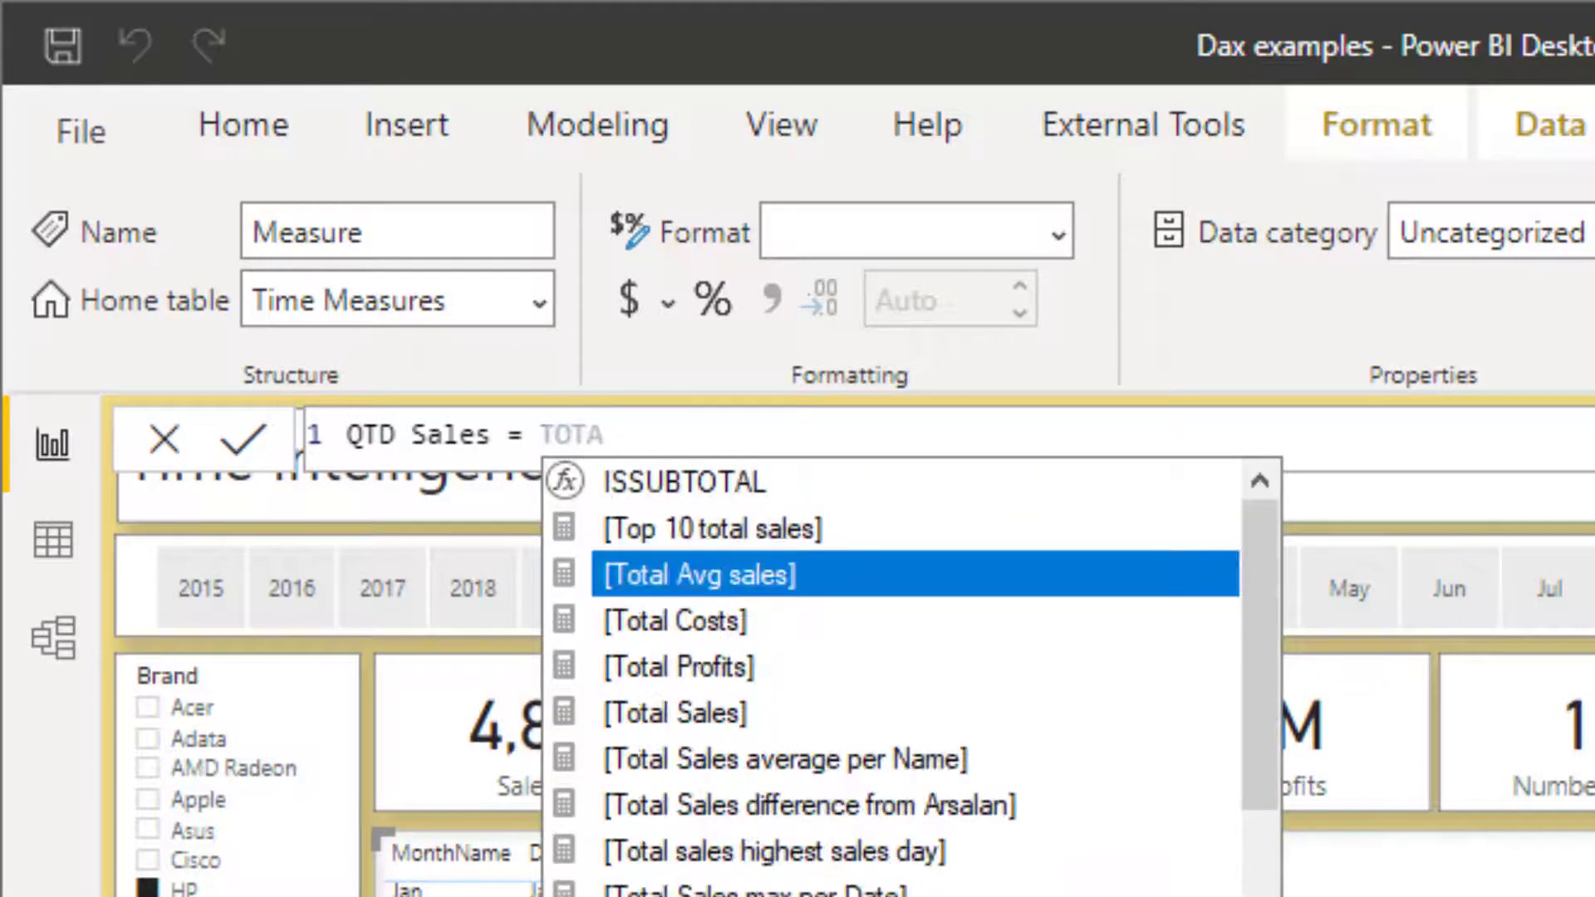
text(LQTD()
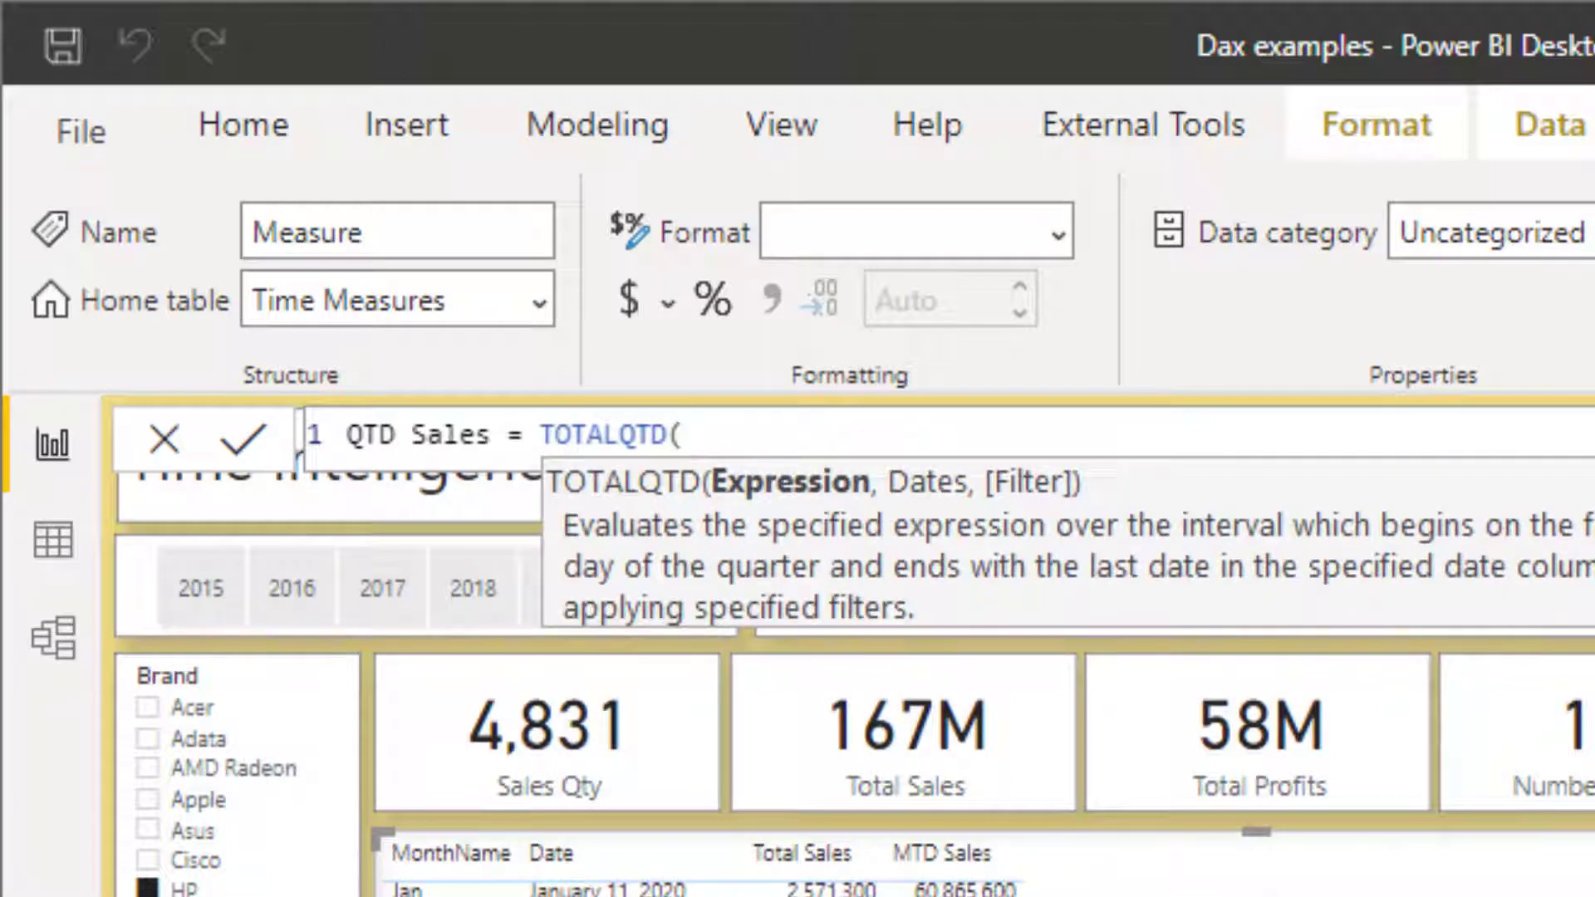
text([t)
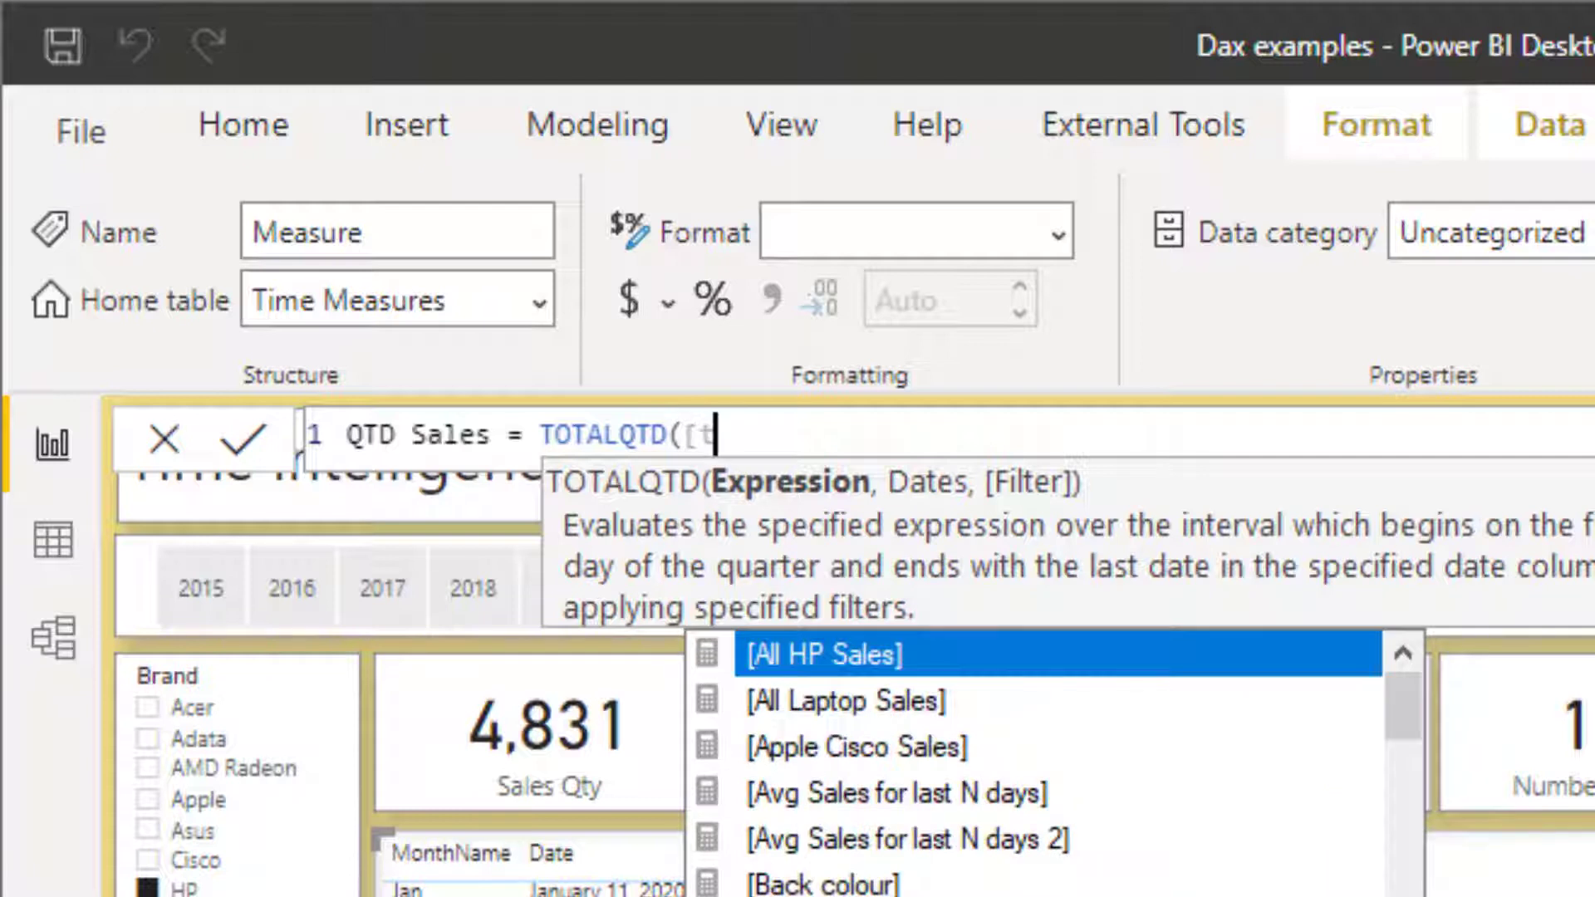
text(OTAL S)
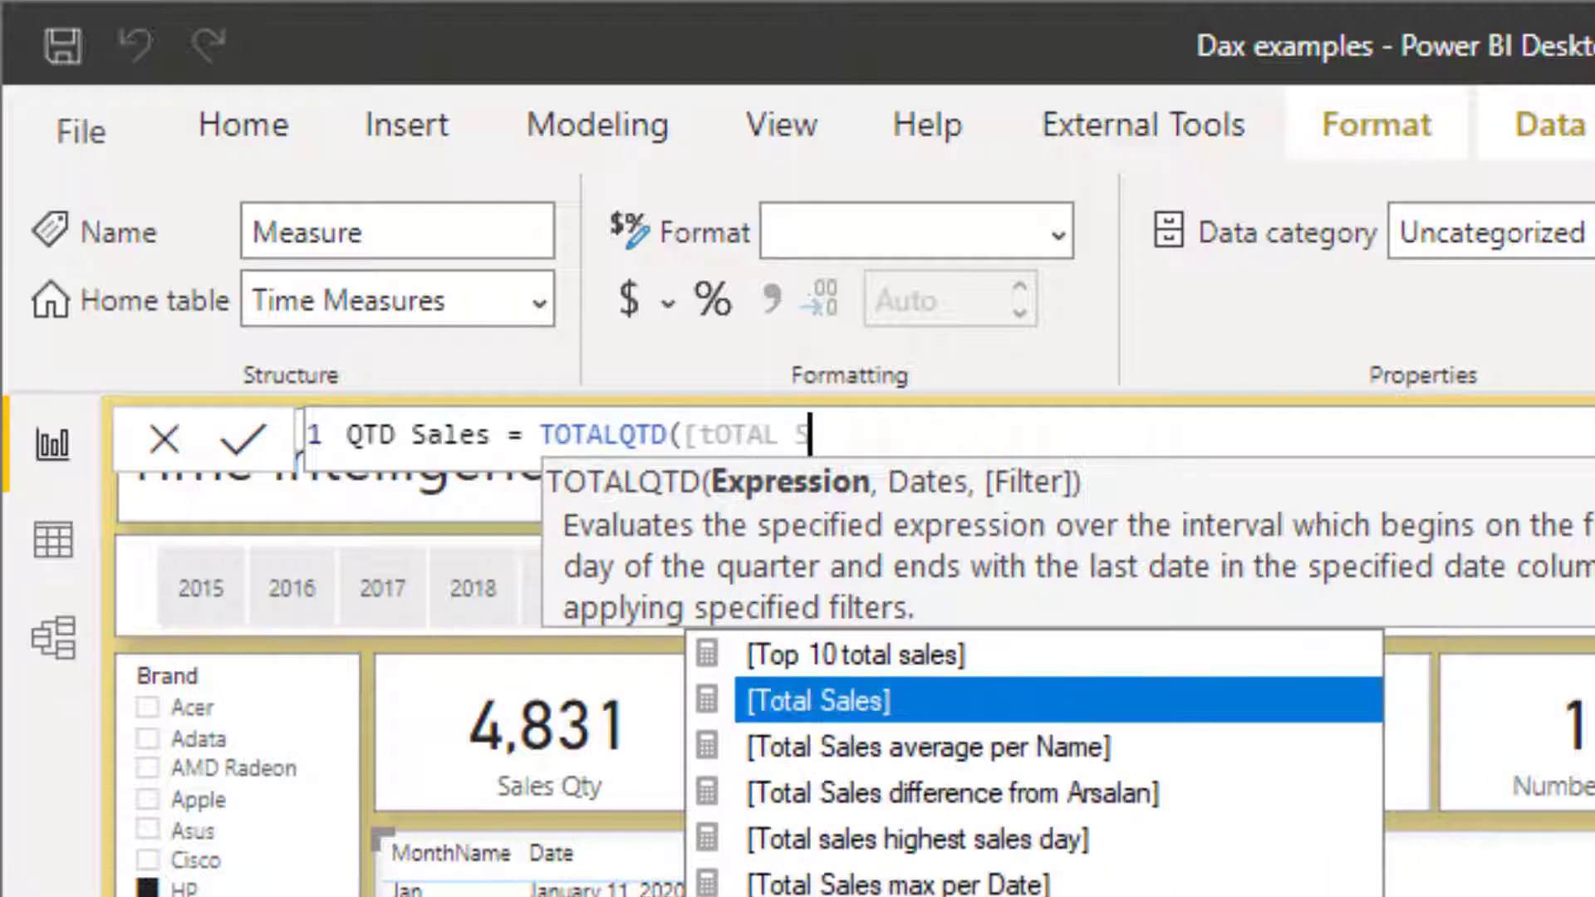
key(Tab)
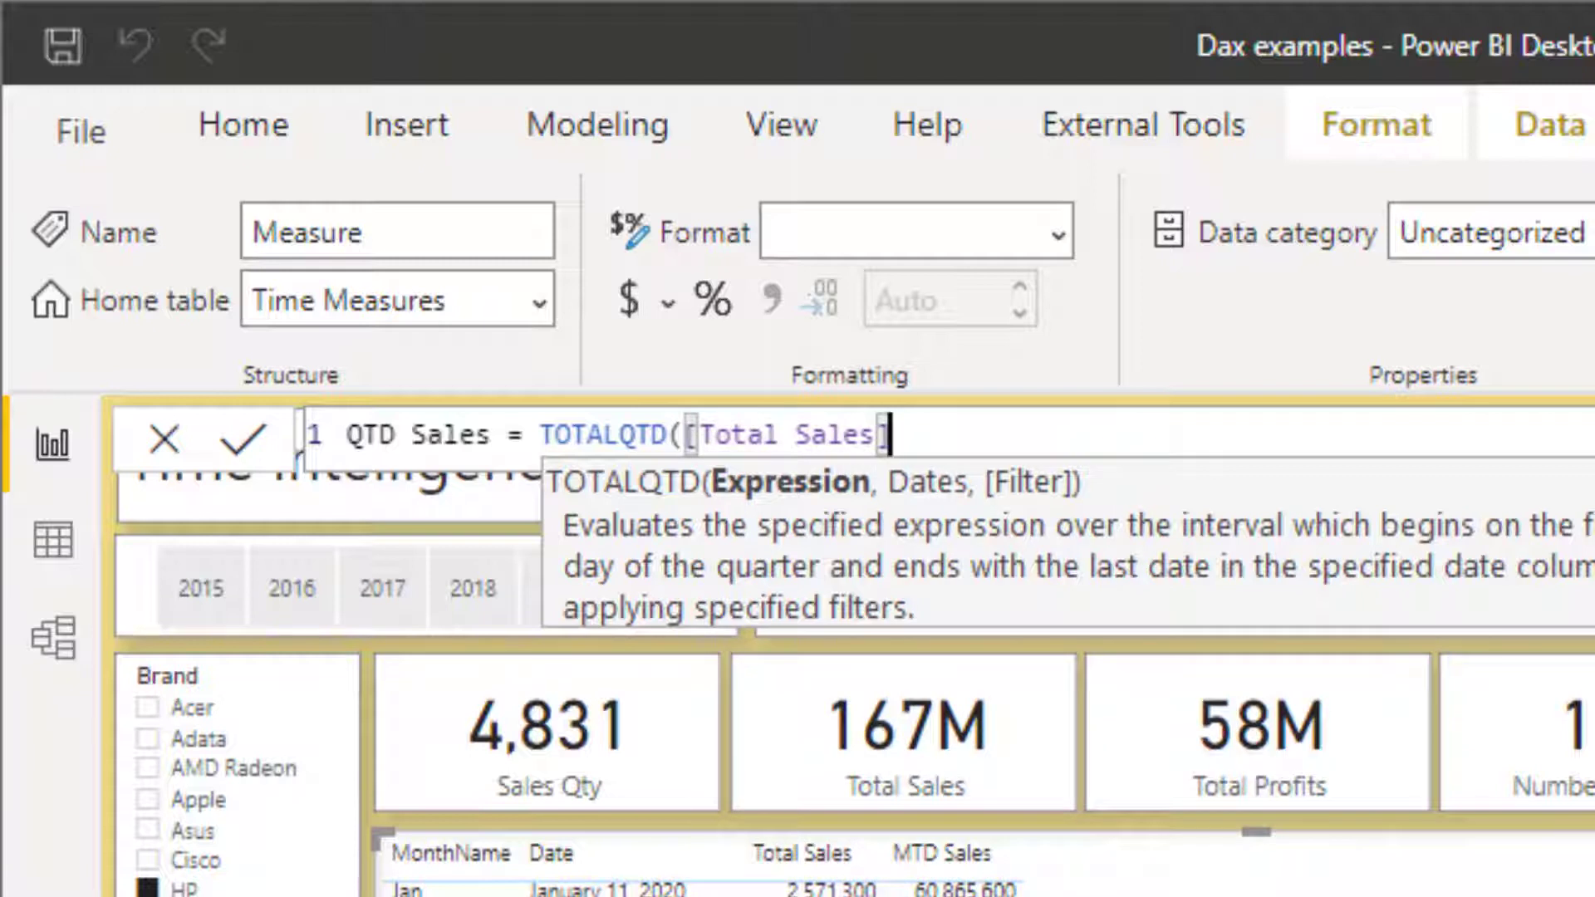
- Complete the QTD Sales formula with DatesTable[Date] as the dates argument and commit the measure
text(,dates)
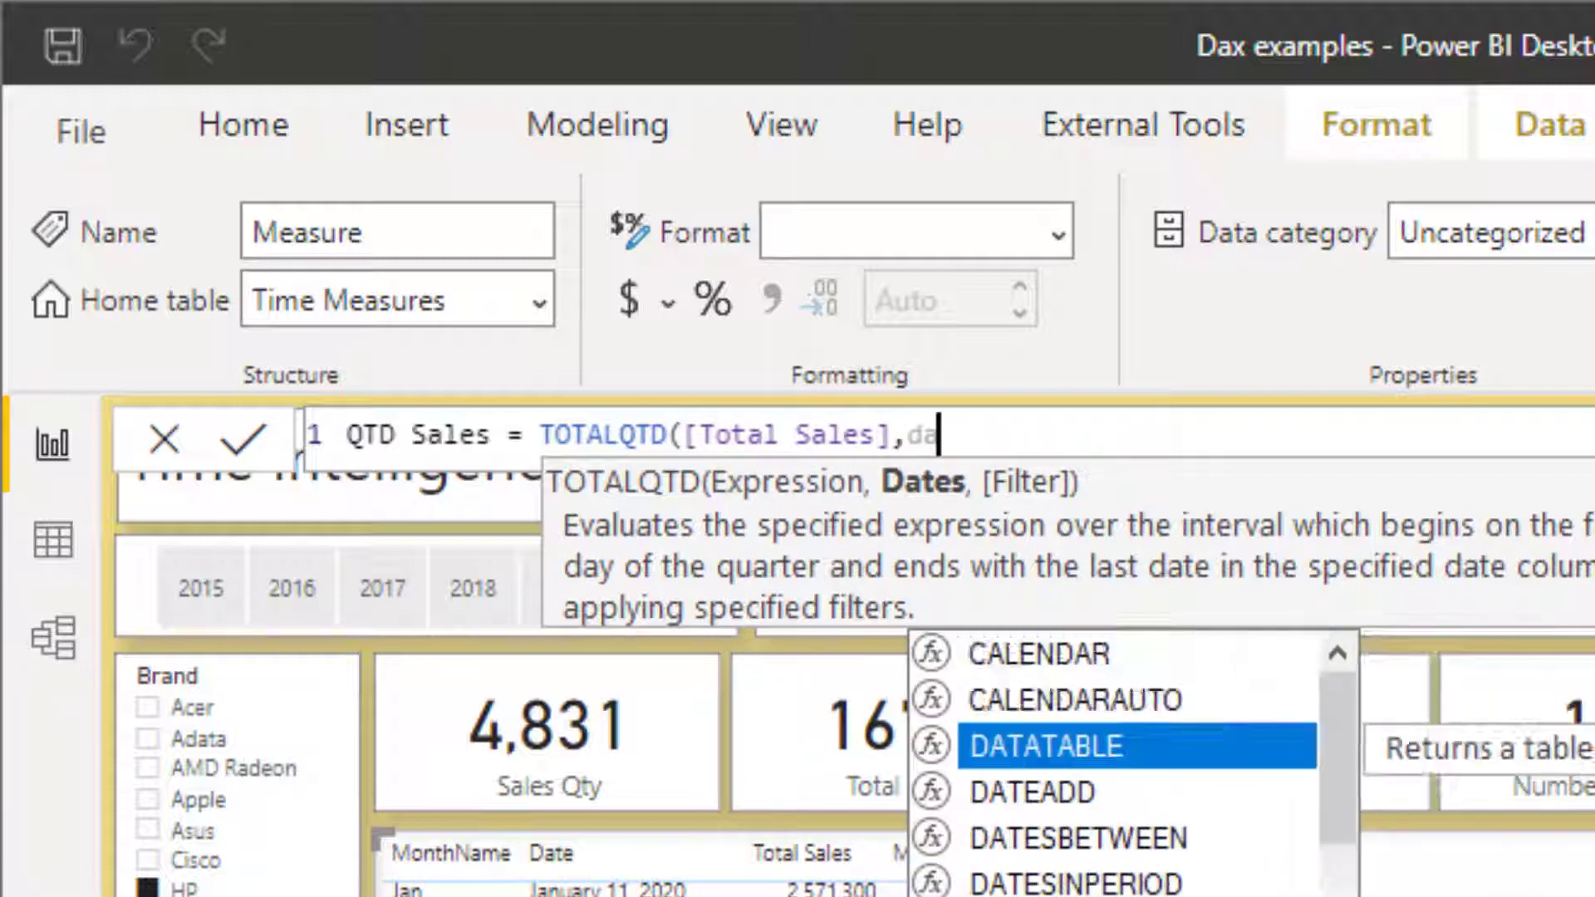
key(Down)
key(Down)
key(Down)
key(Down)
key(Down)
key(Tab)
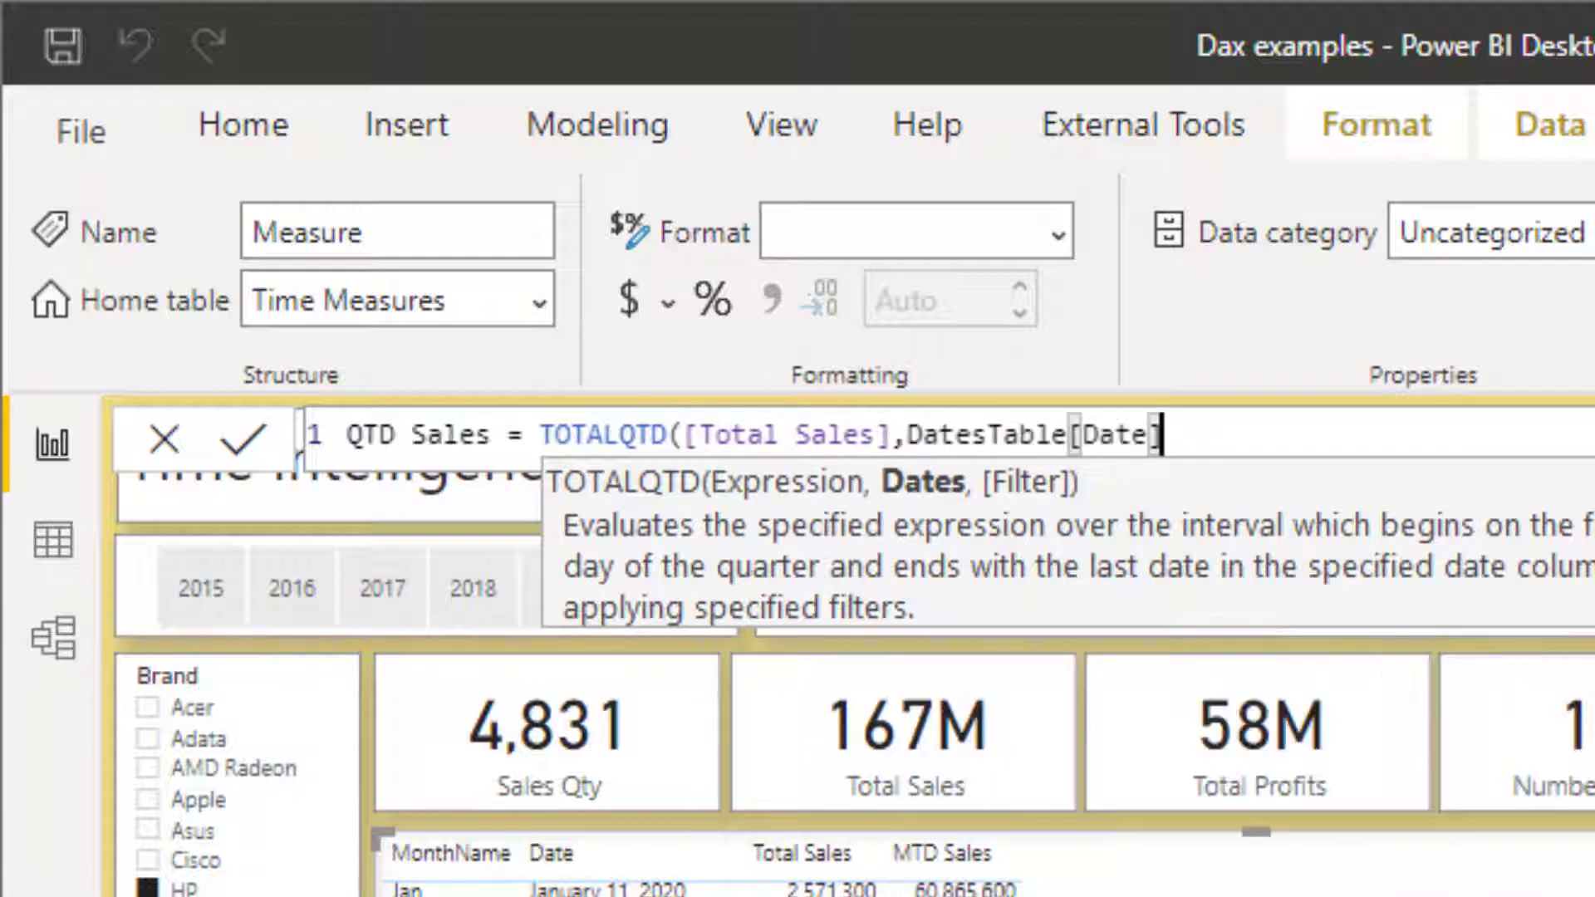
text())
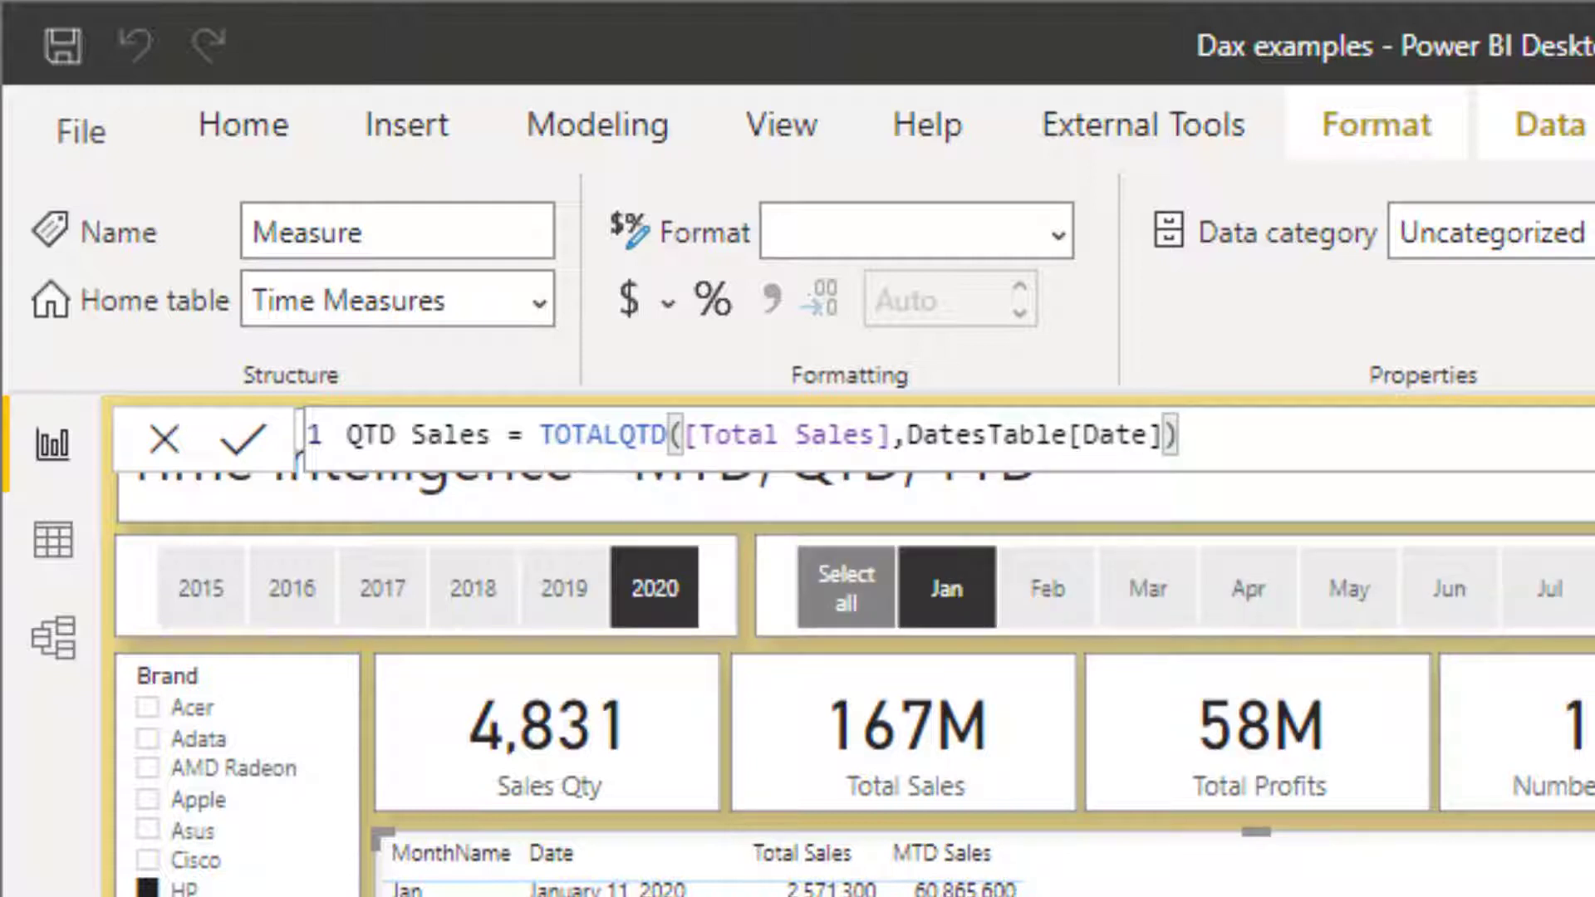
key(Return)
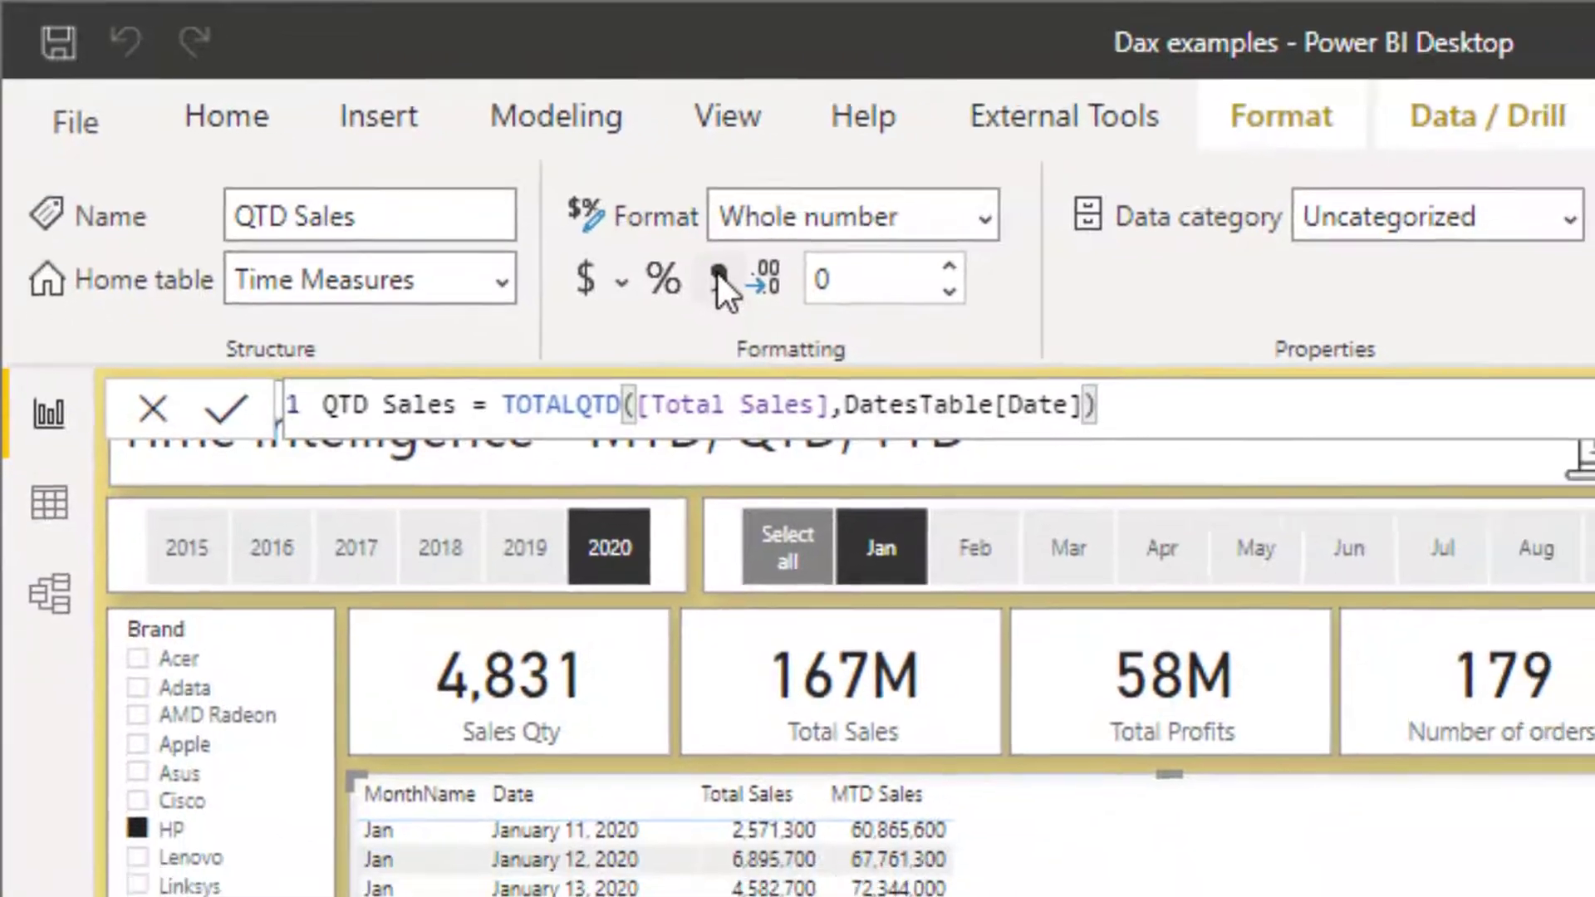
- Format QTD Sales with a thousands separator and add it to the table visual
click(717, 274)
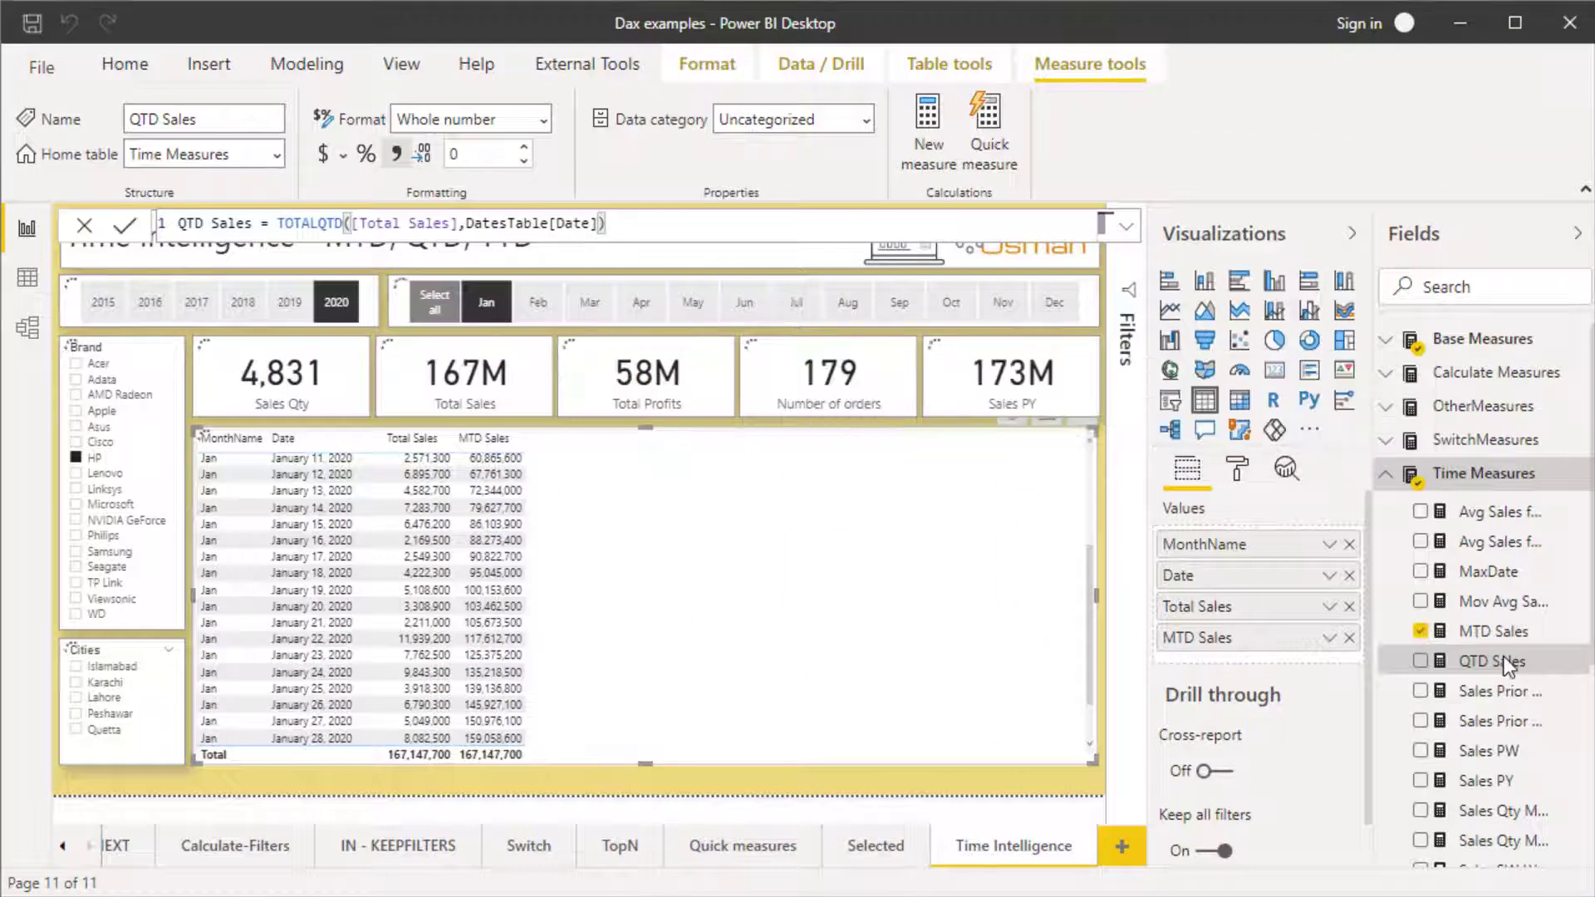
drag(1508, 664, 754, 613)
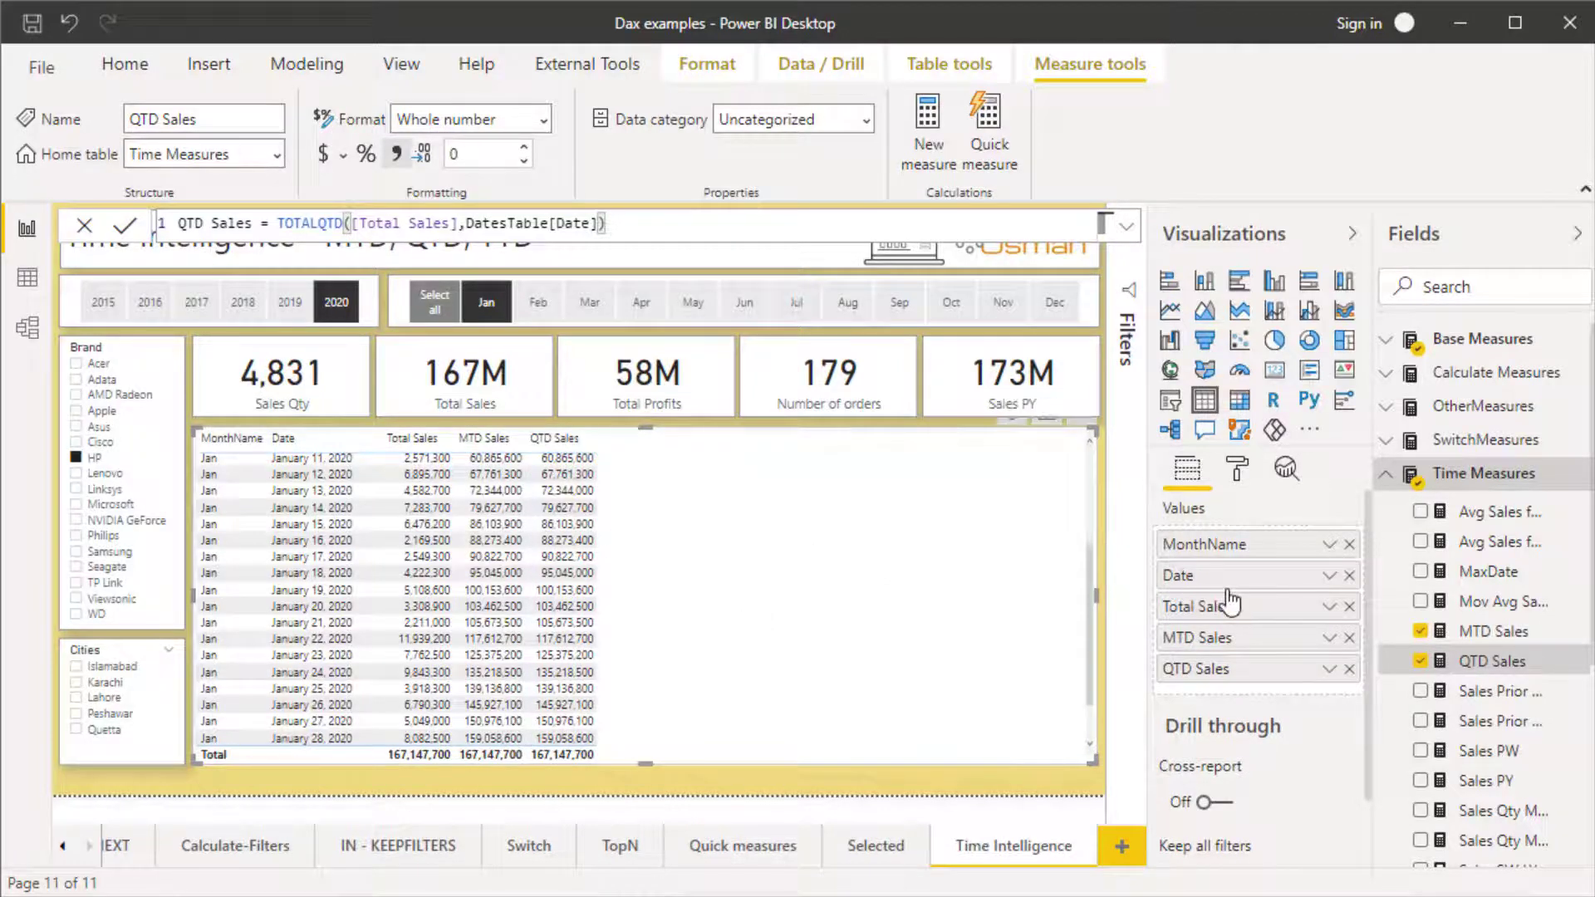
- Remove the Date field from the table visual and add Feb and Mar to the January selection in the month slicer
click(1349, 576)
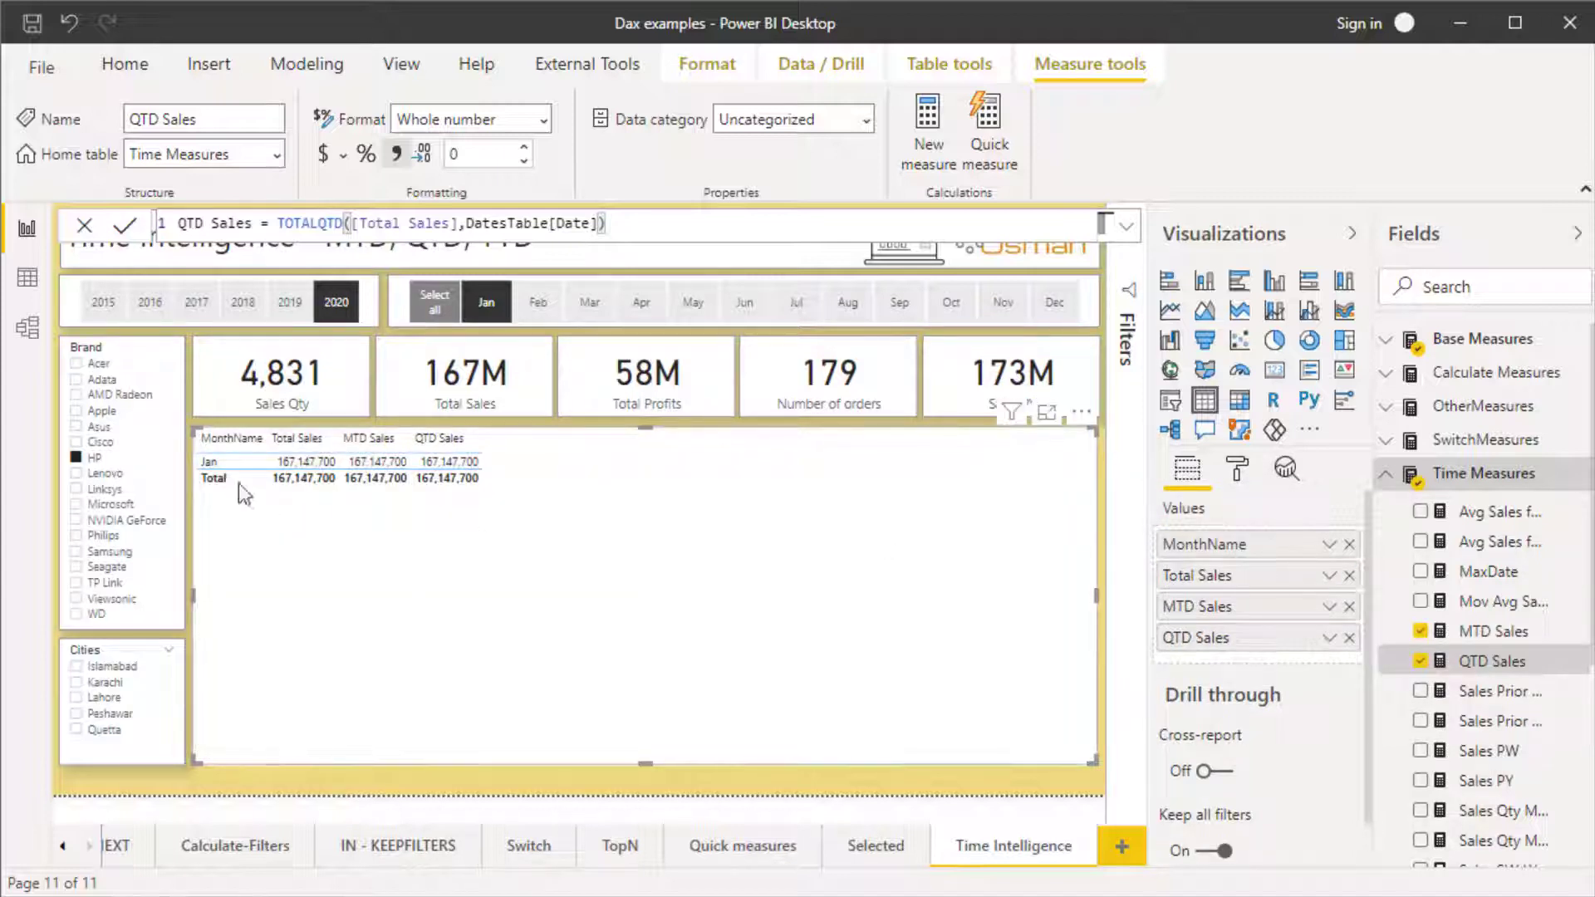
ctrl+click(538, 302)
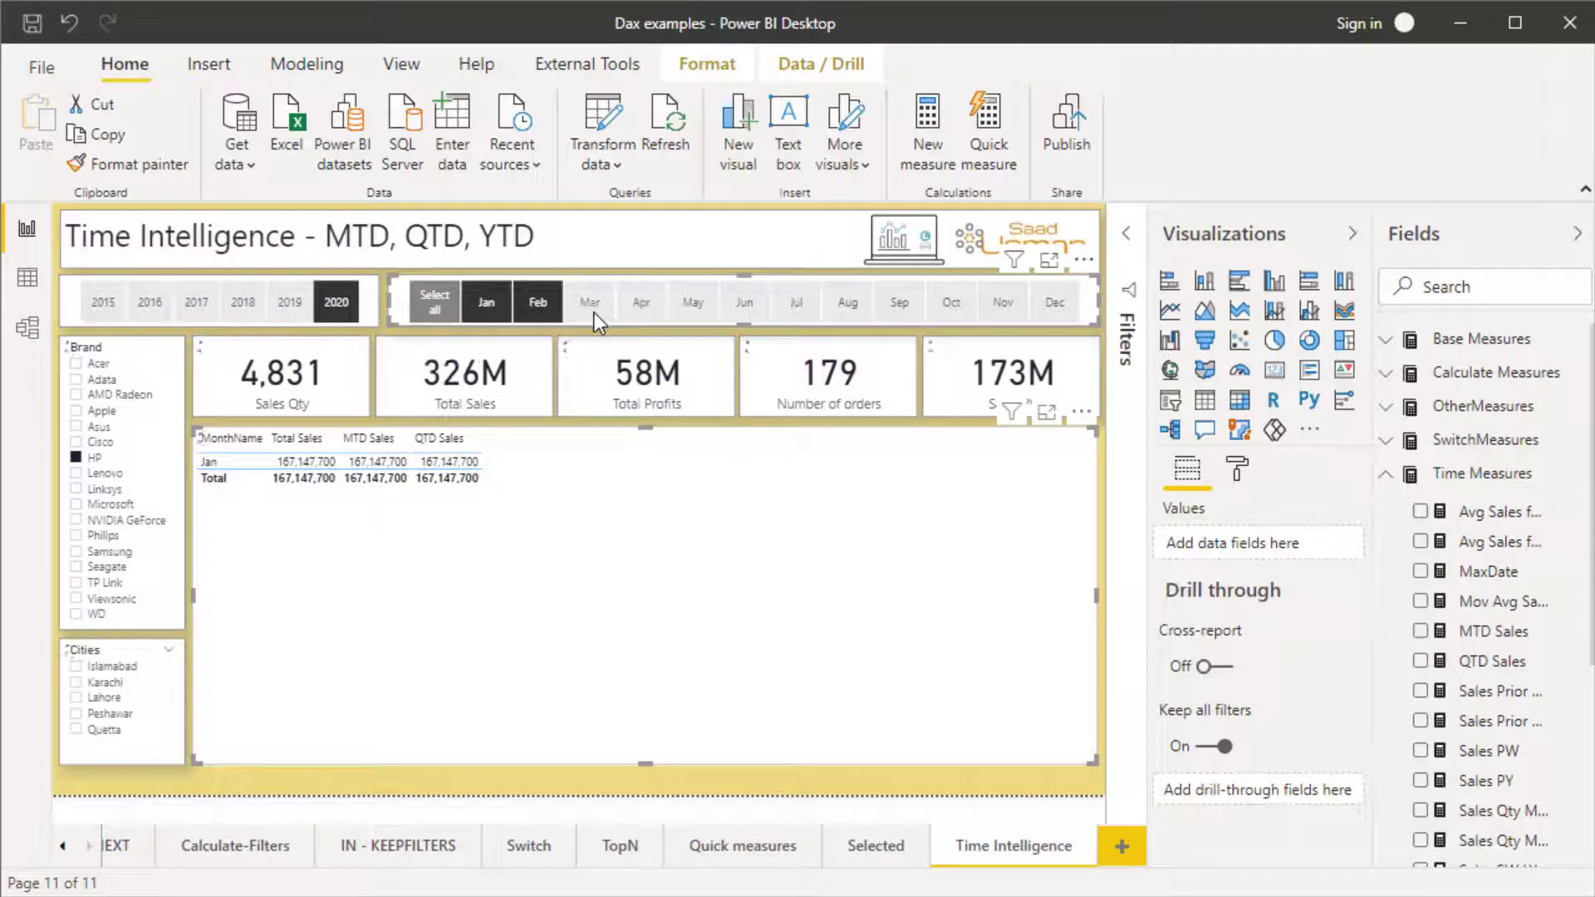
ctrl+click(594, 313)
click(635, 590)
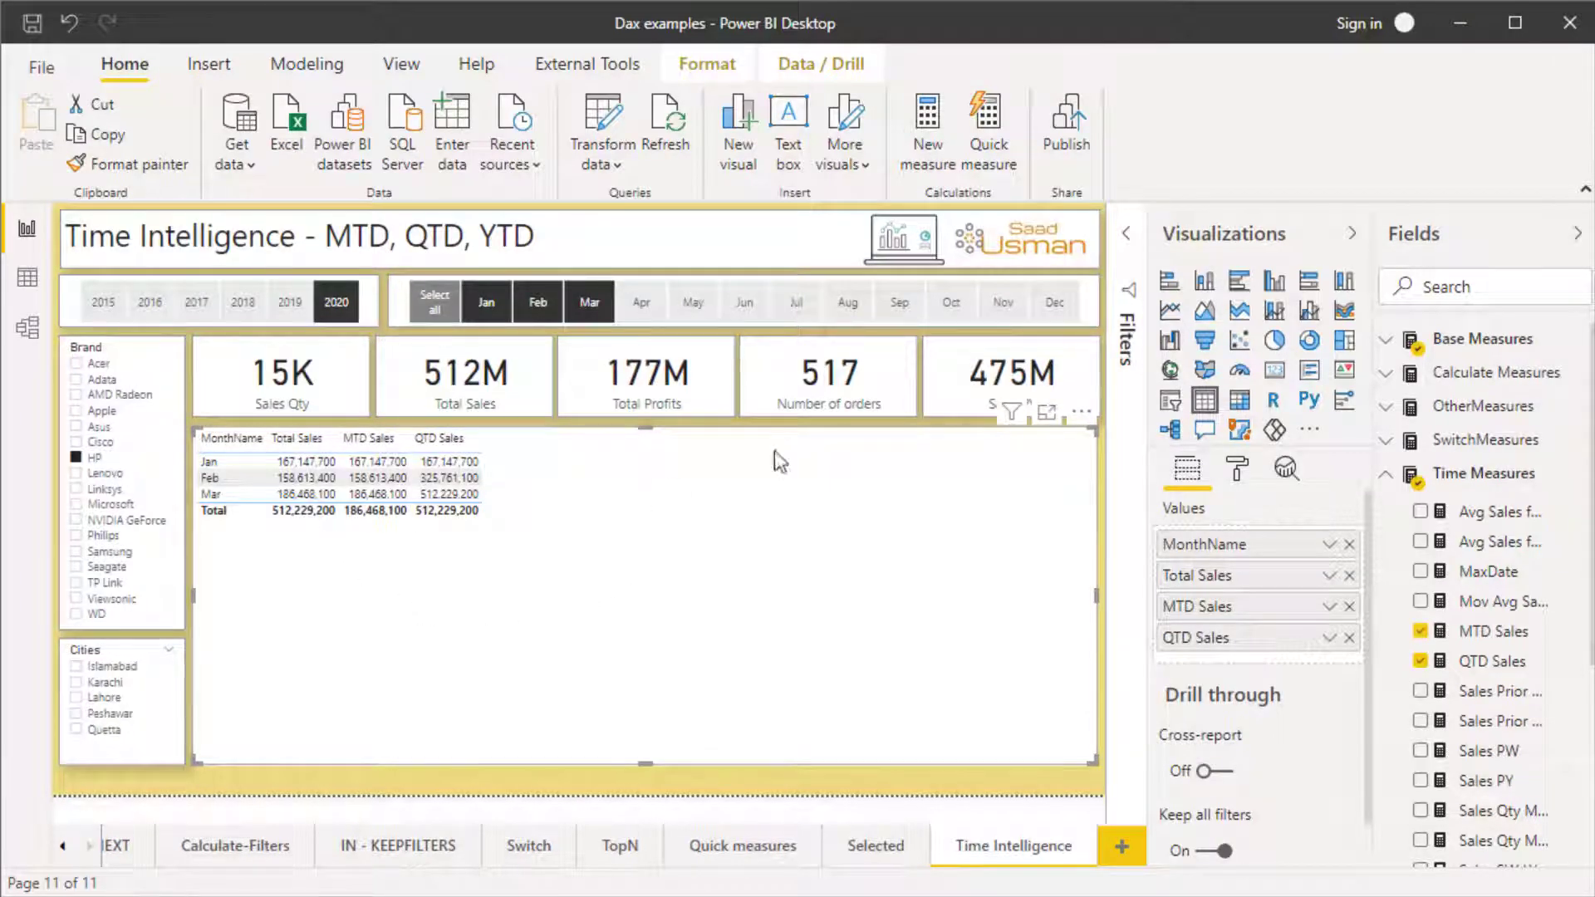
- Select all months in the month slicer and examine the quarterly restart of QTD Sales in the enlarged table visual
click(1047, 413)
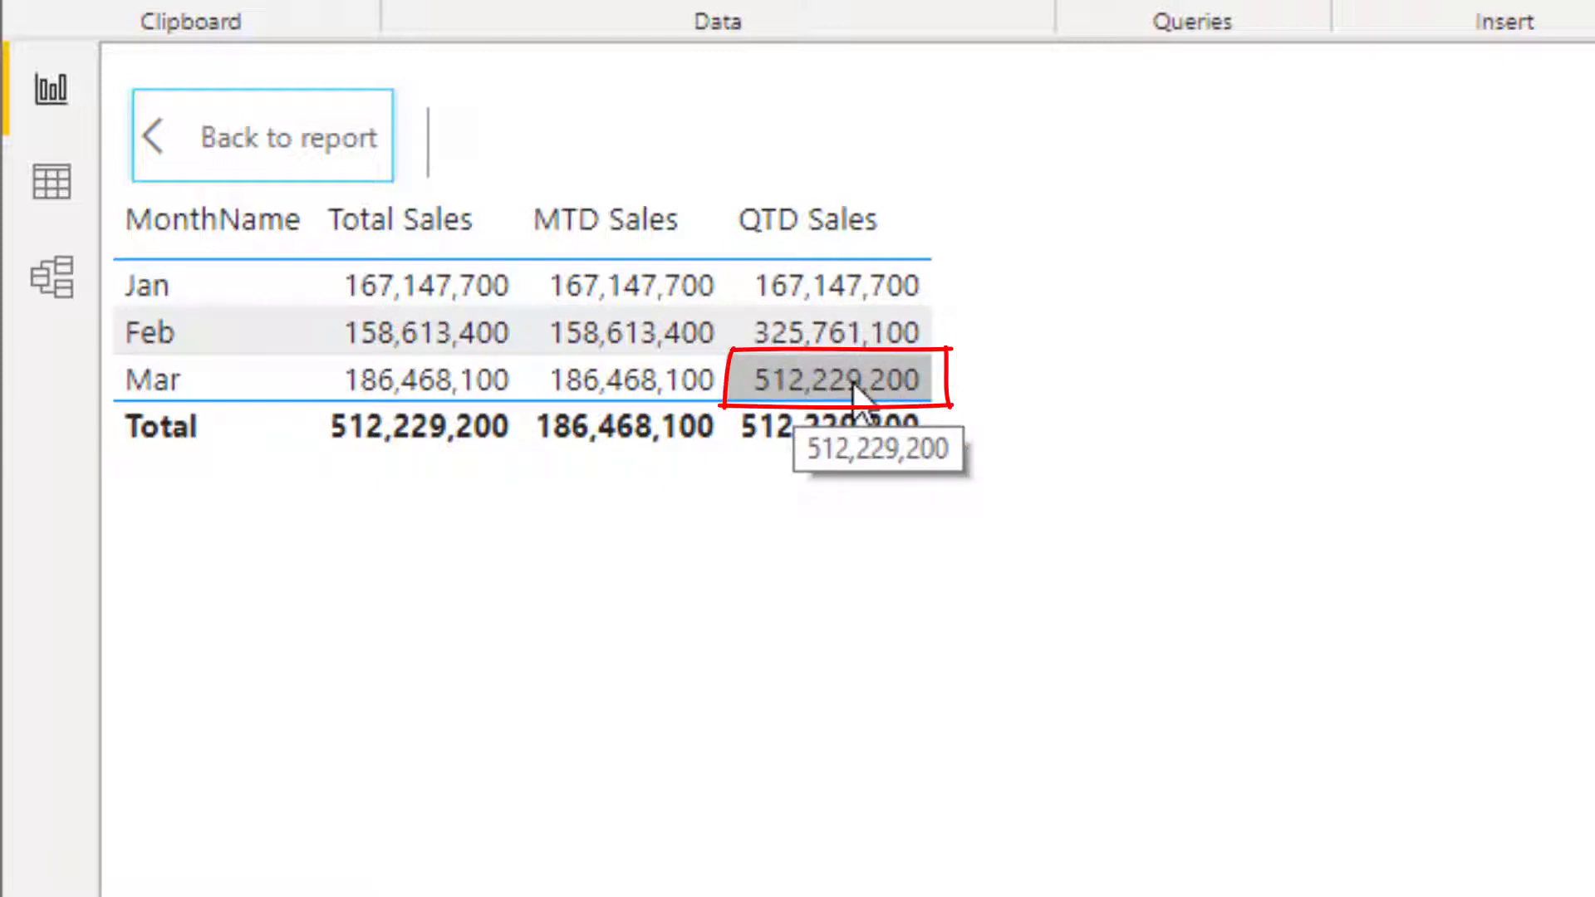
click(342, 167)
click(810, 233)
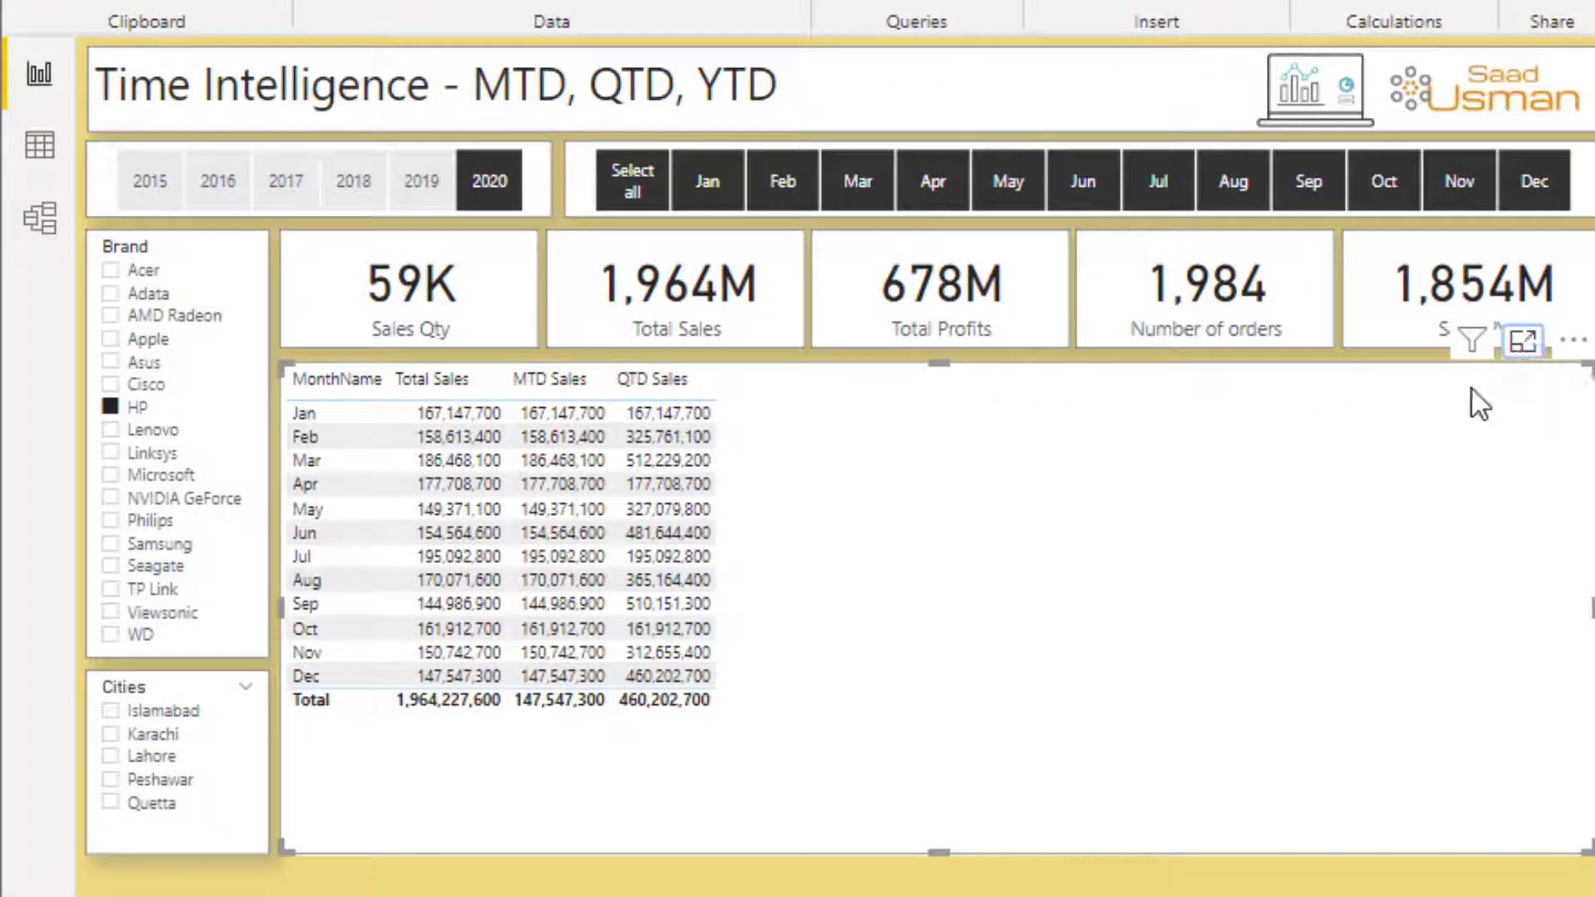
click(1522, 347)
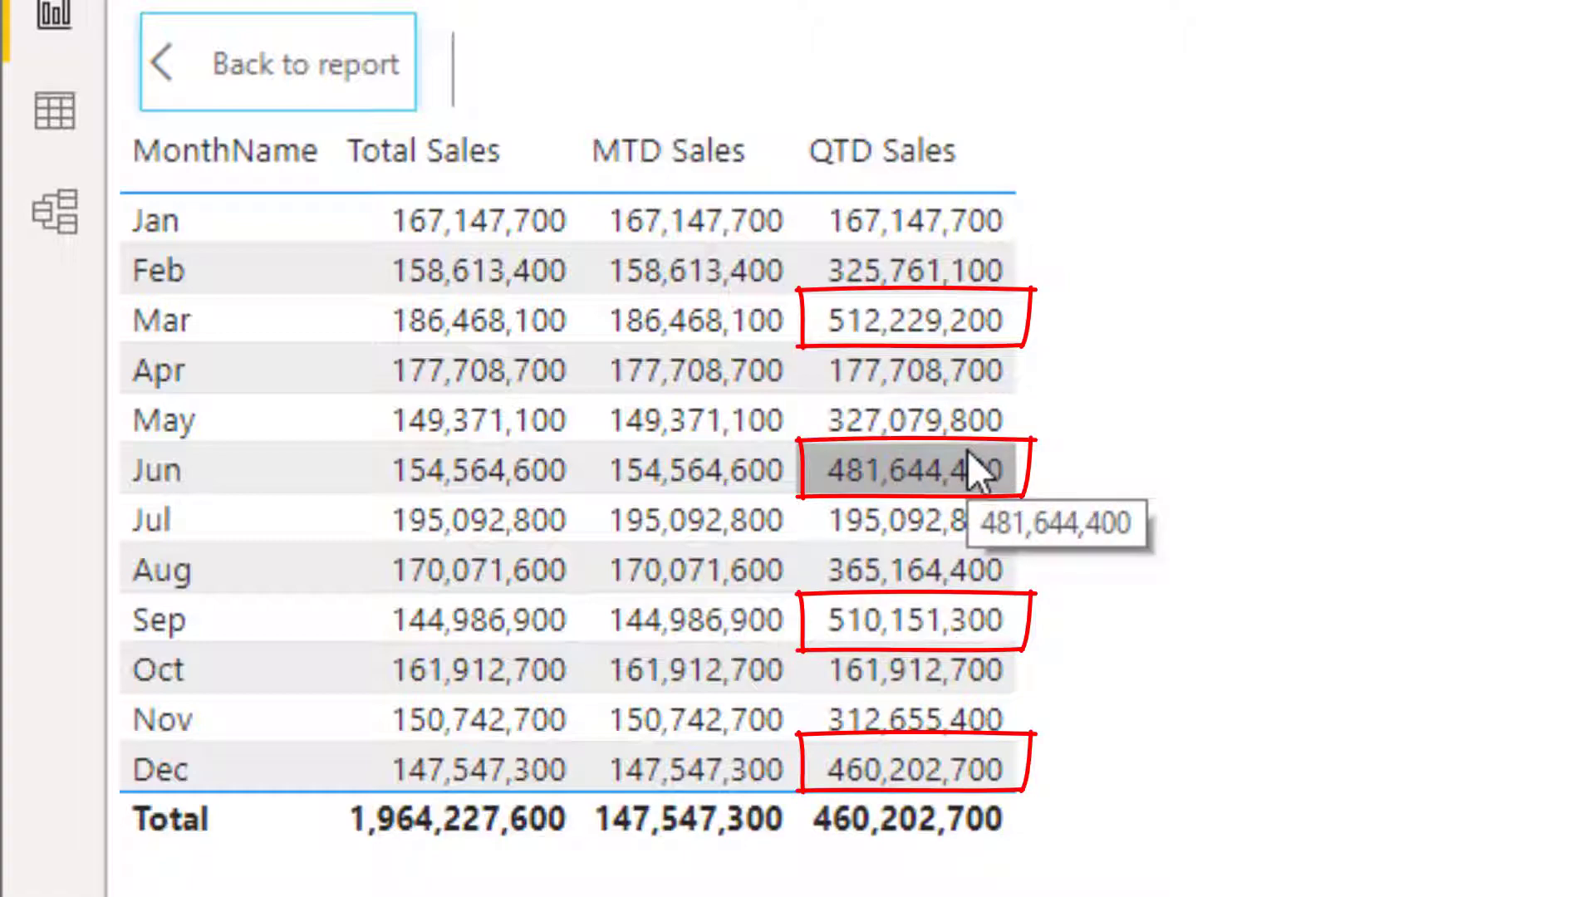
click(341, 83)
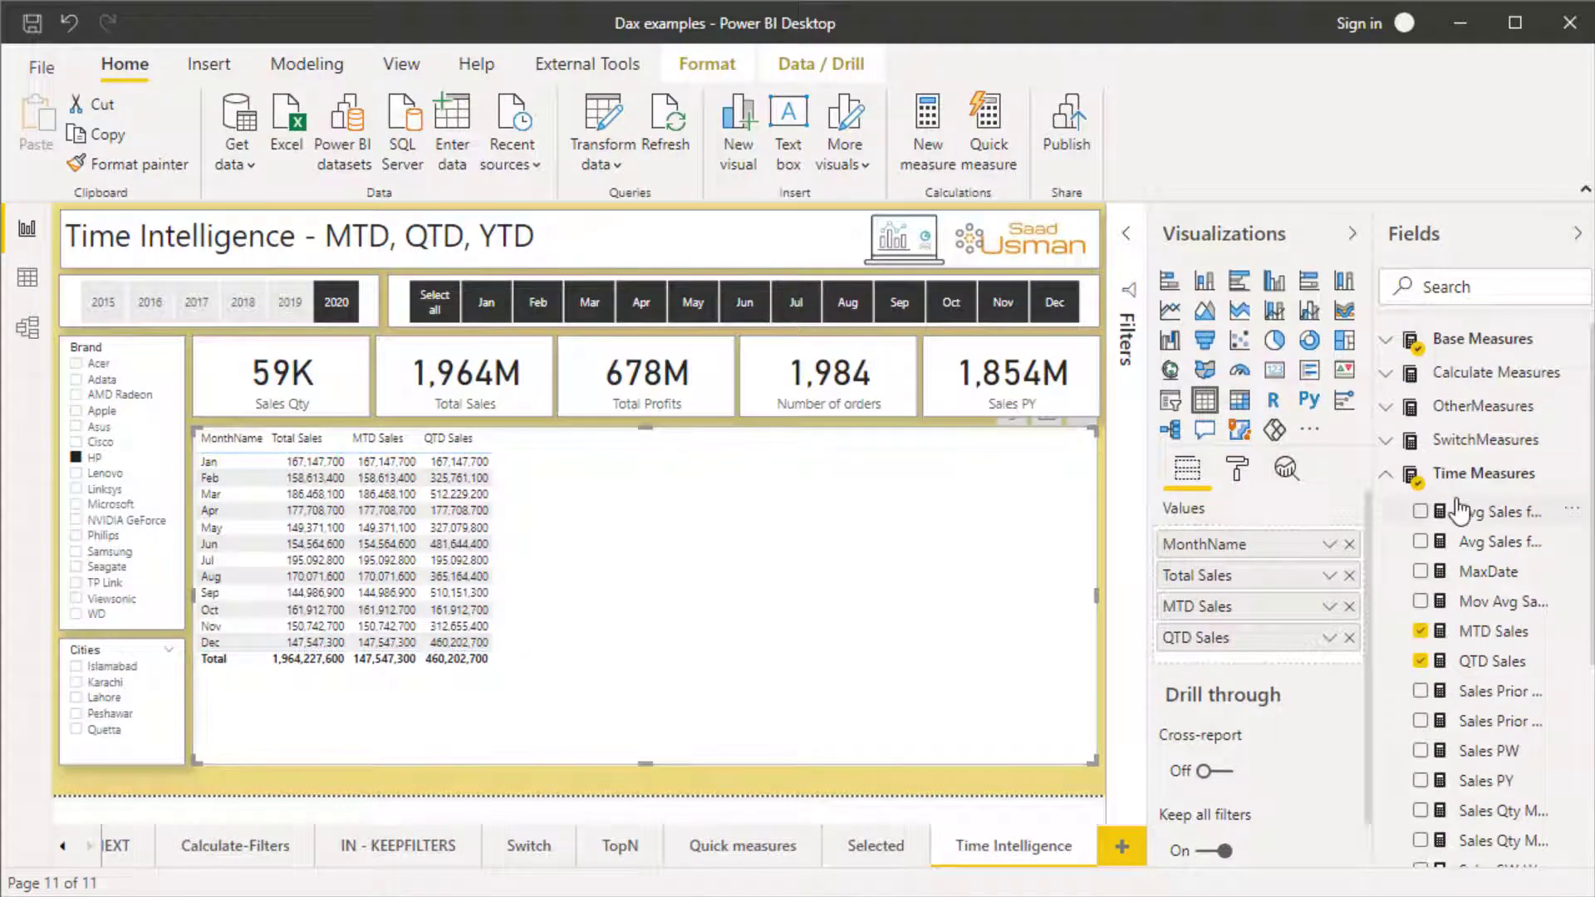
- Start a new measure named YTD Sales in the Time Measures table, using TOTALYTD with [Total Sales] as its expression
click(1483, 473)
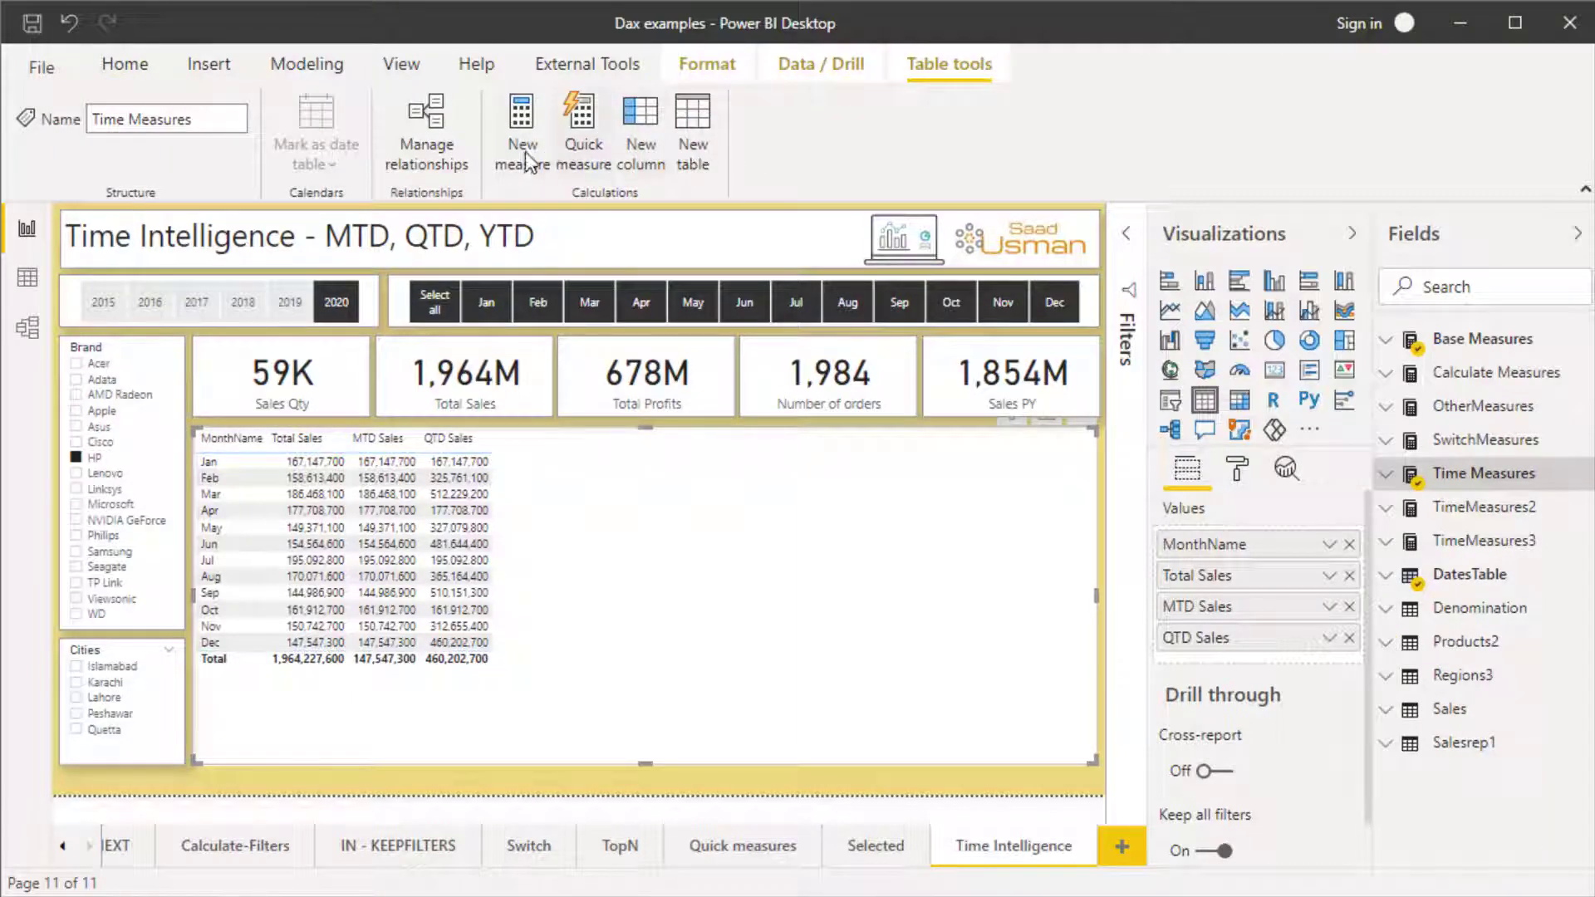
click(525, 153)
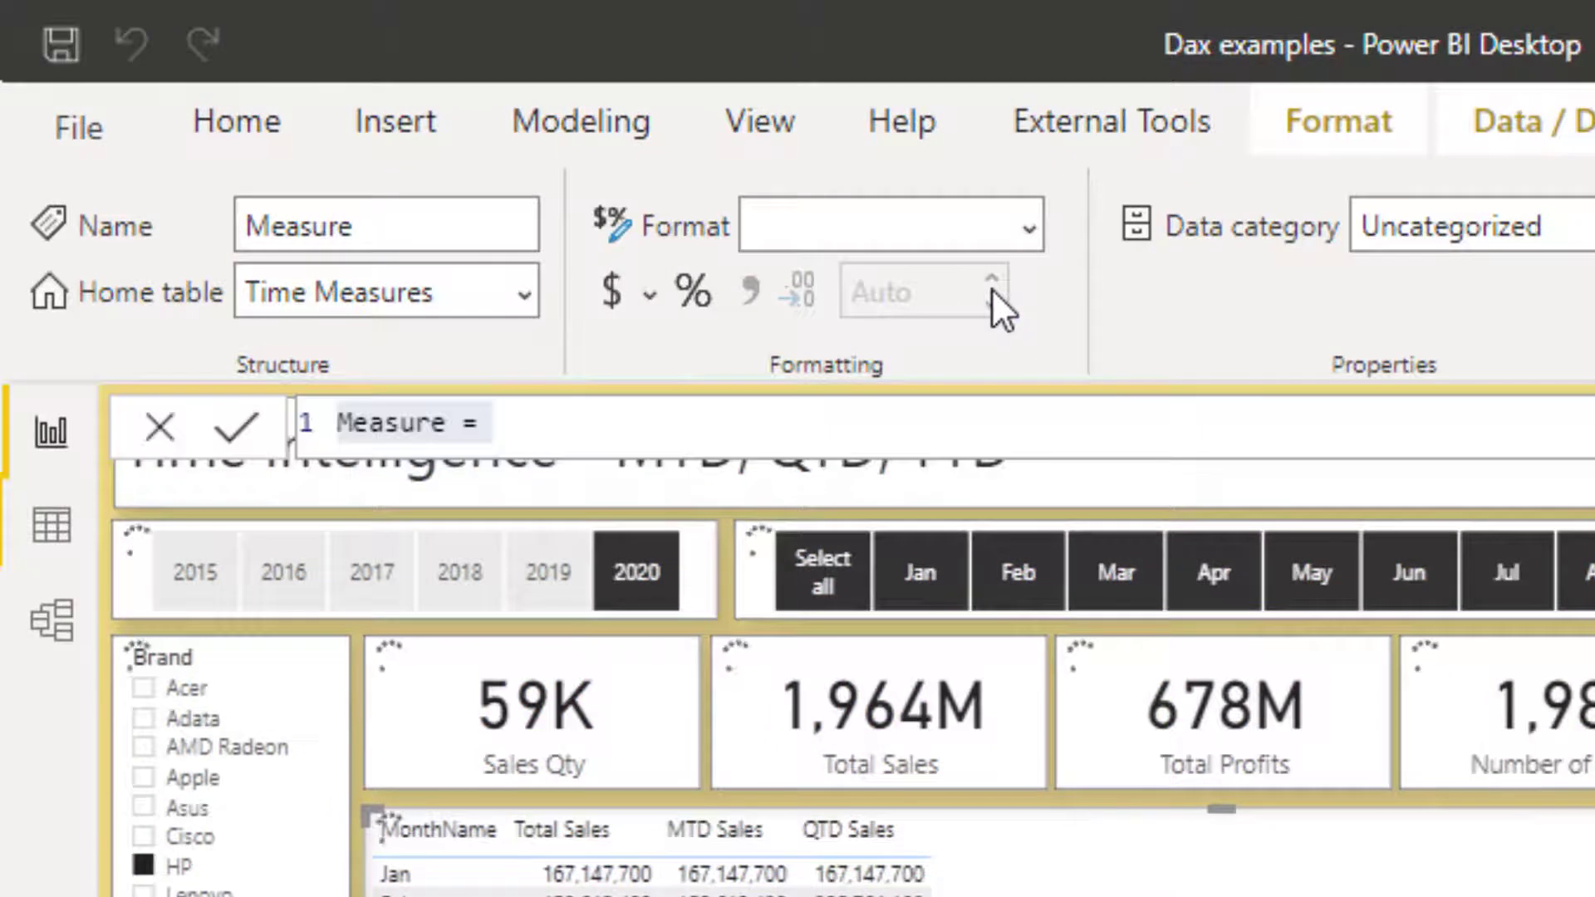
text(YTD Sa)
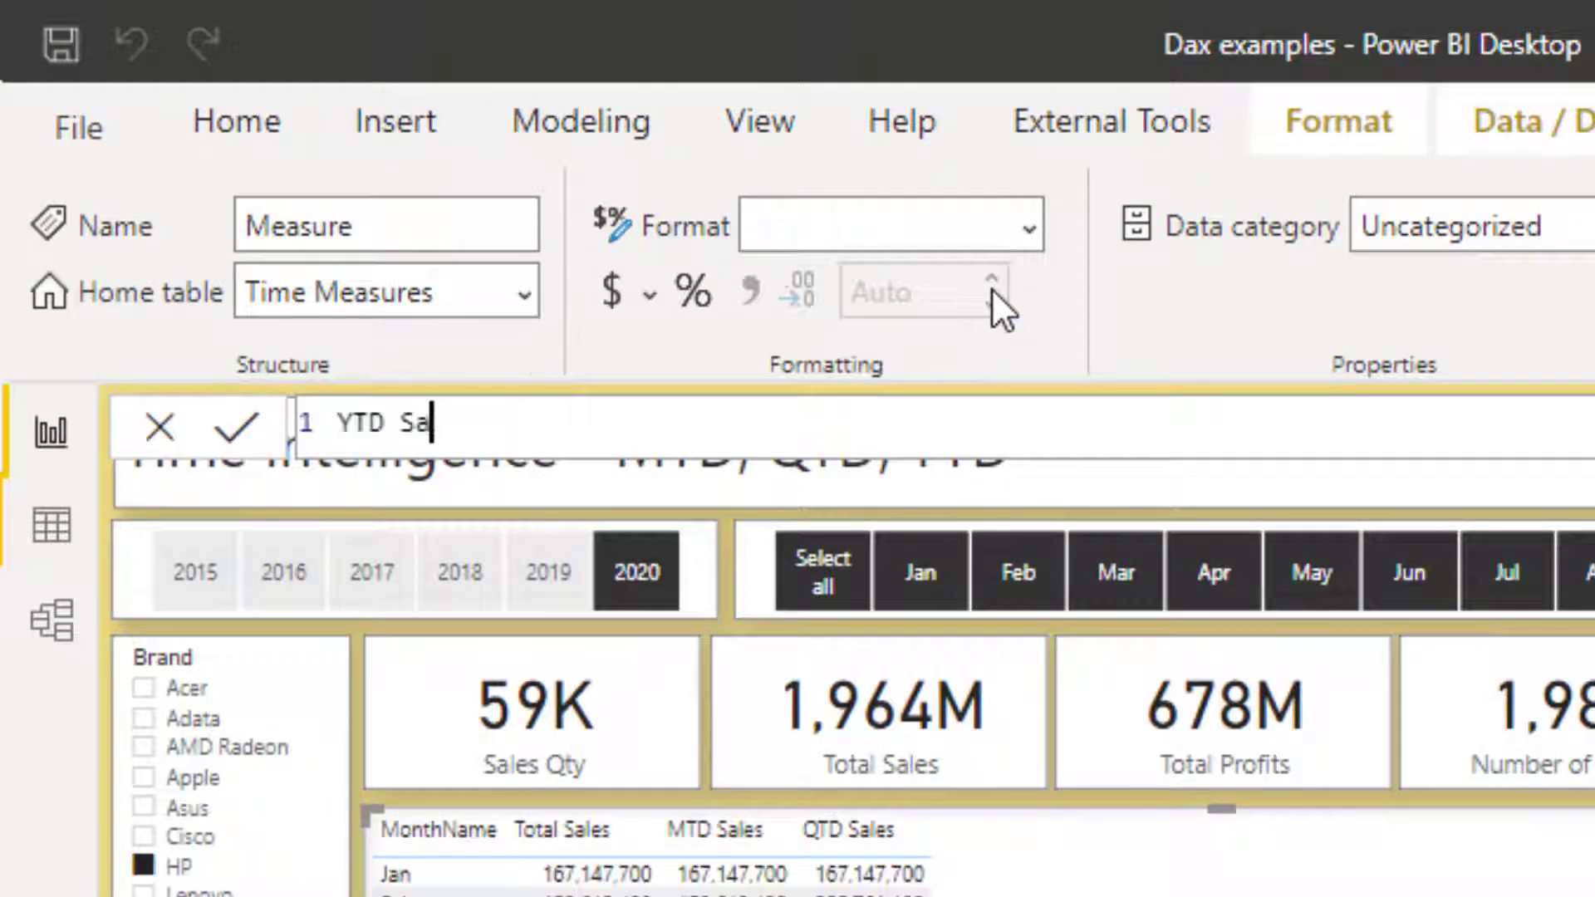
text(les = )
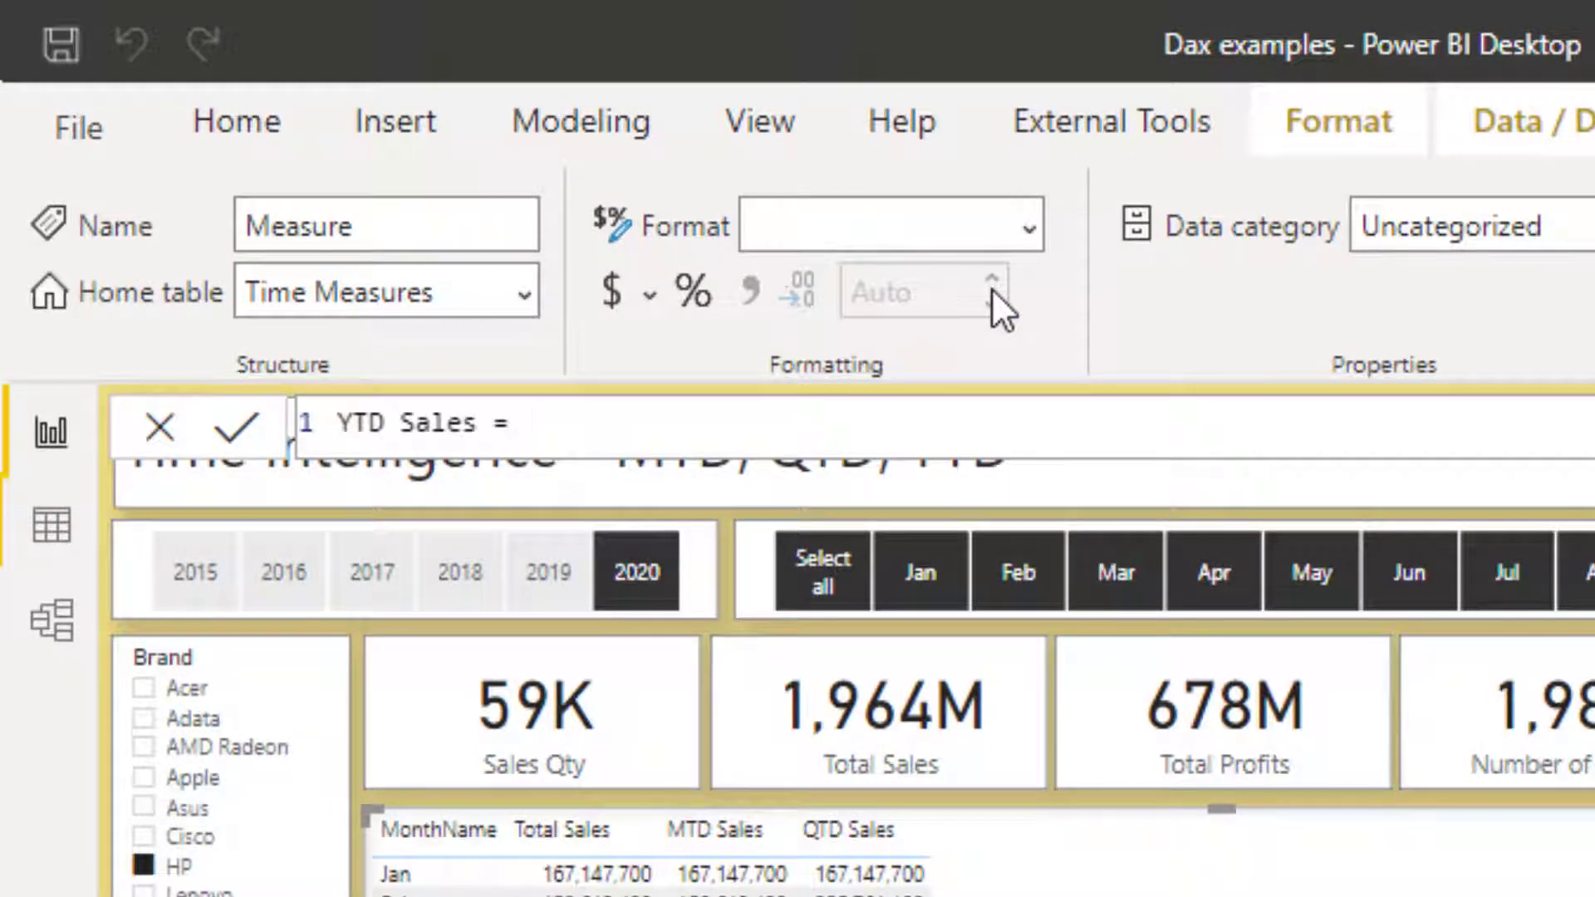
text(TOTALYT)
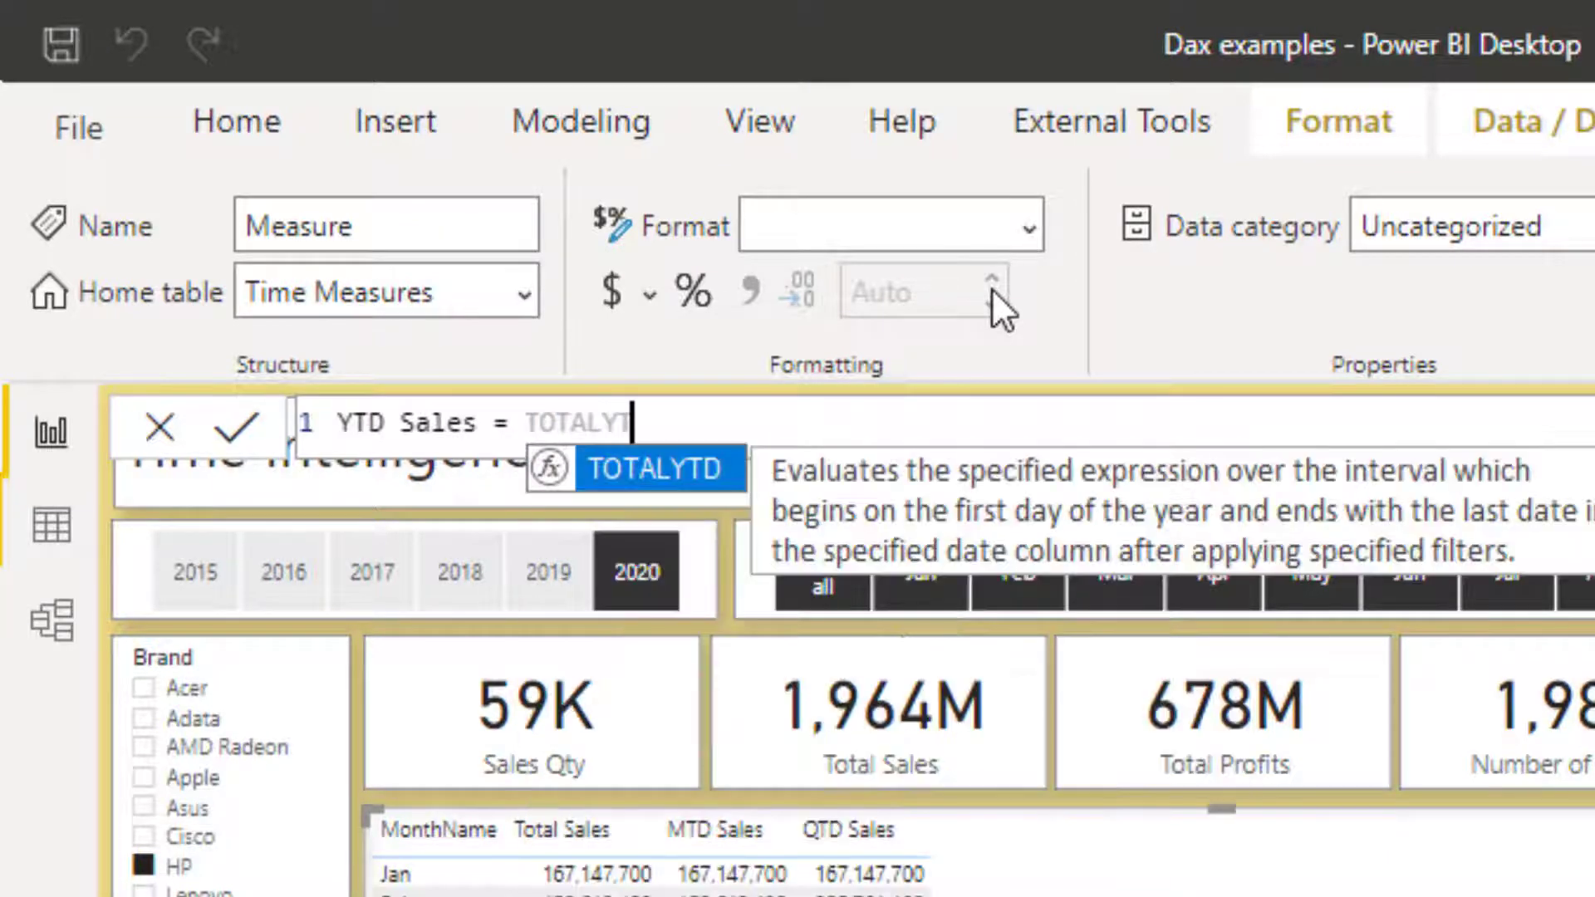
key(Tab)
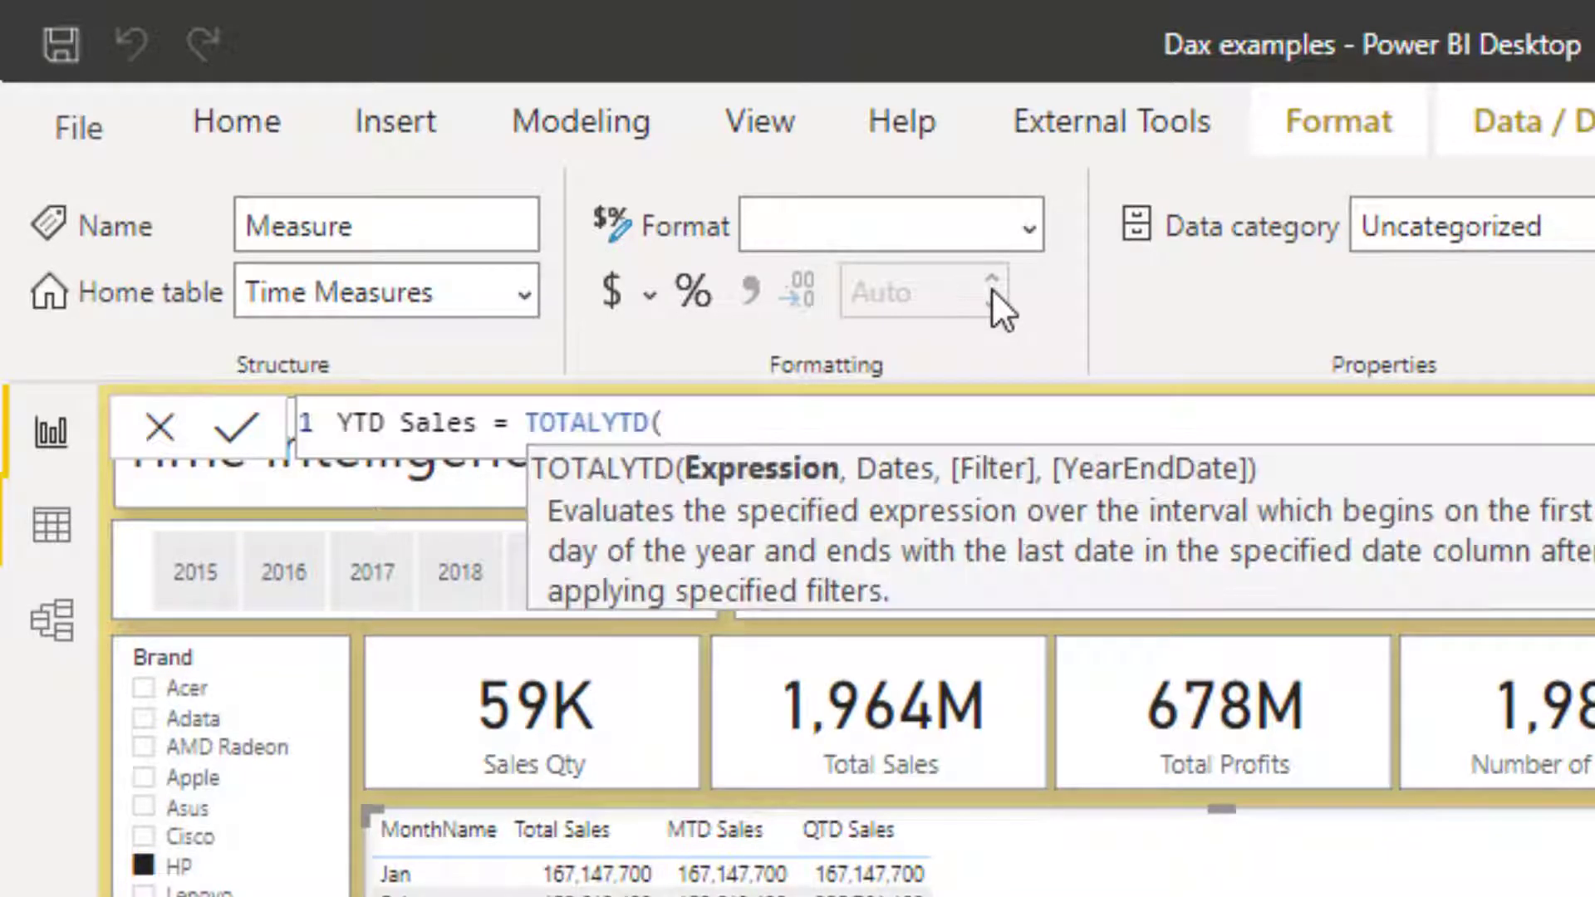
text([)
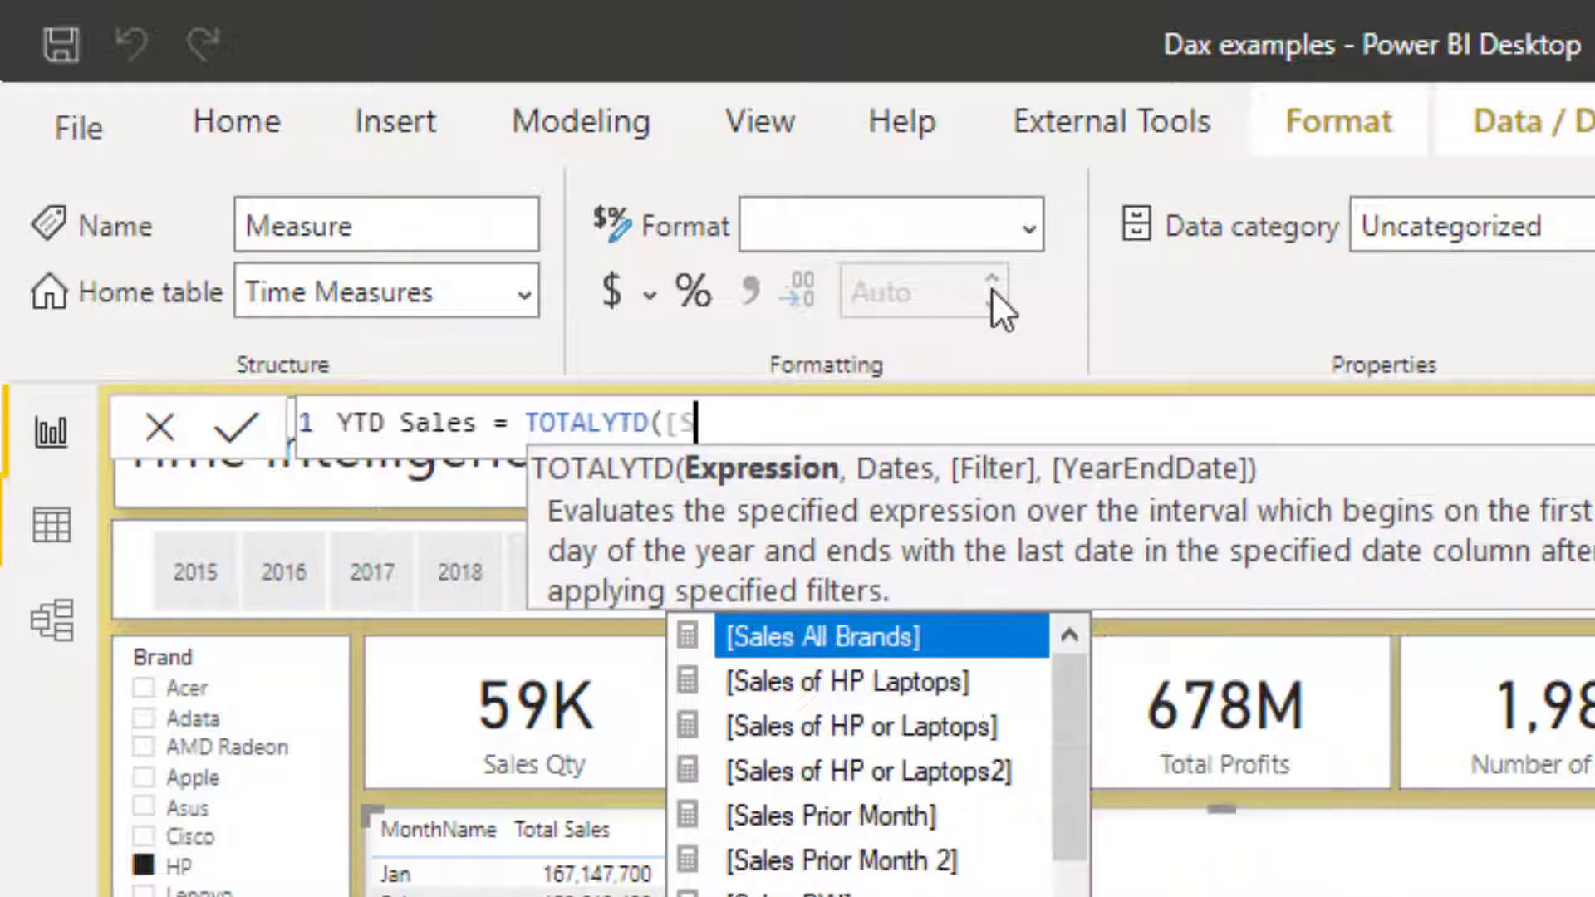
text(total s)
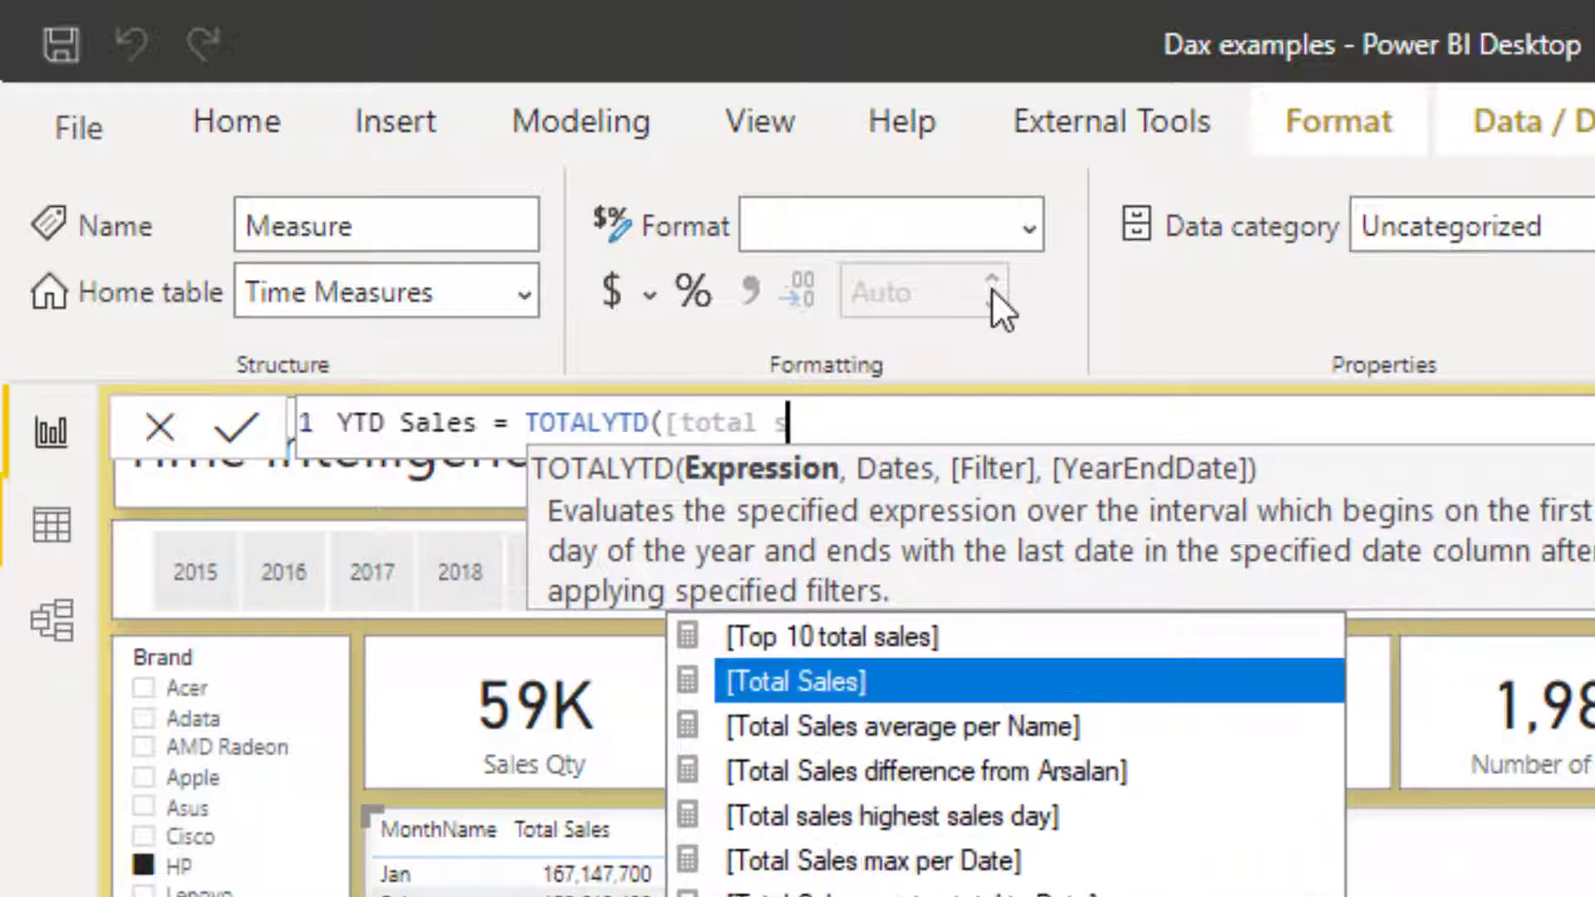
key(Tab)
- Complete the YTD Sales formula with DatesTable[Date] as the dates argument and commit the measure
text(,dates)
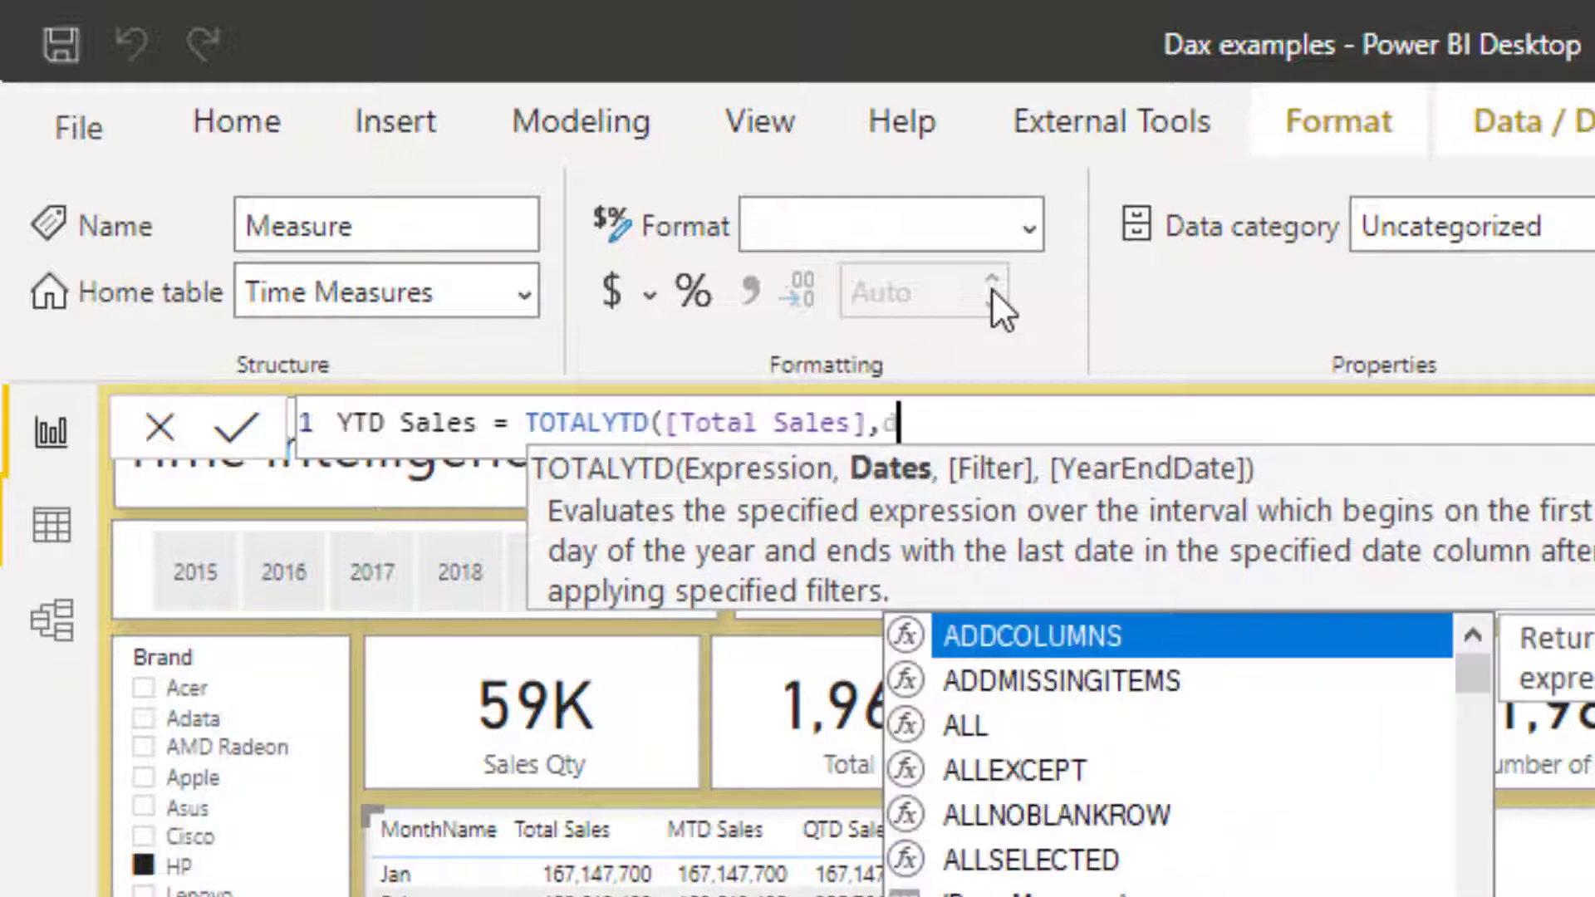
key(Down)
key(Down)
key(Down)
key(Down)
key(Down)
key(Down)
key(Tab)
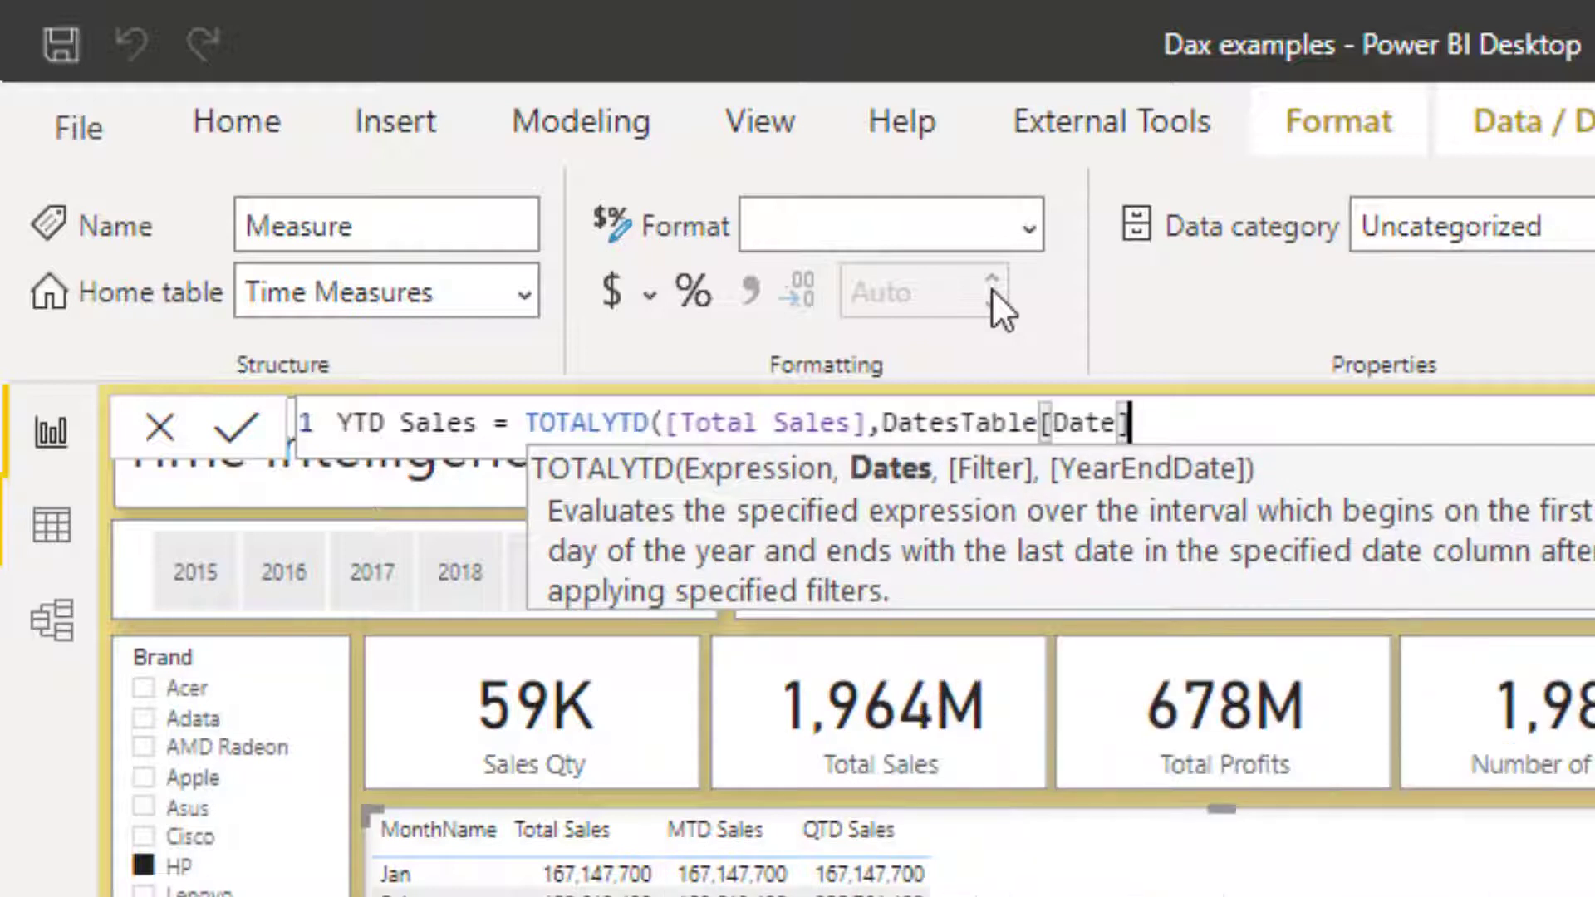
text())
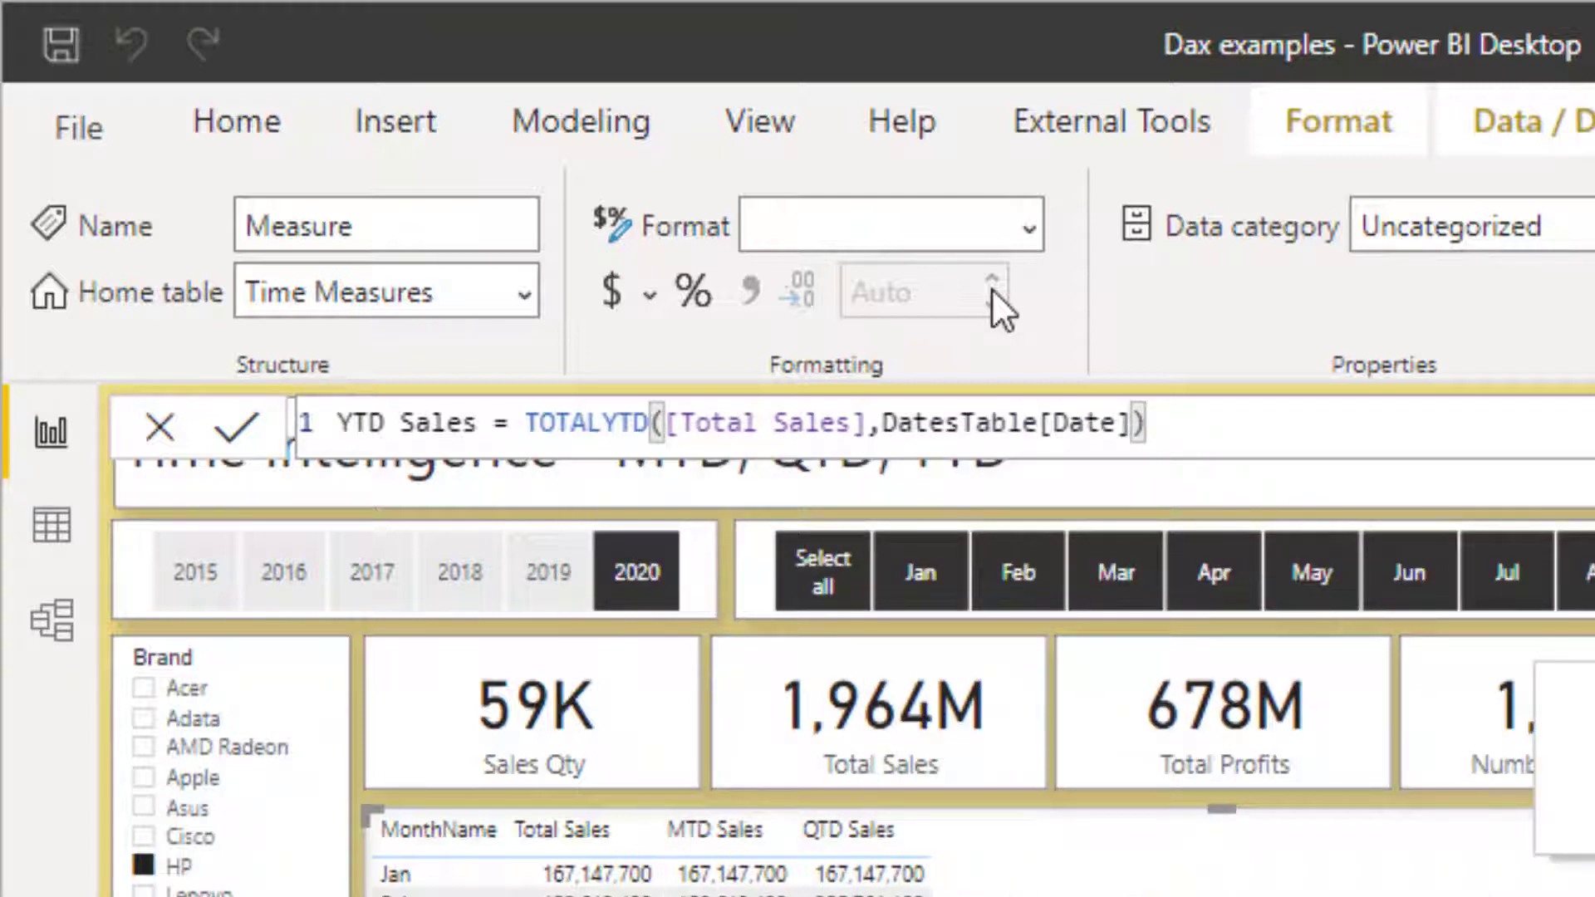
key(Return)
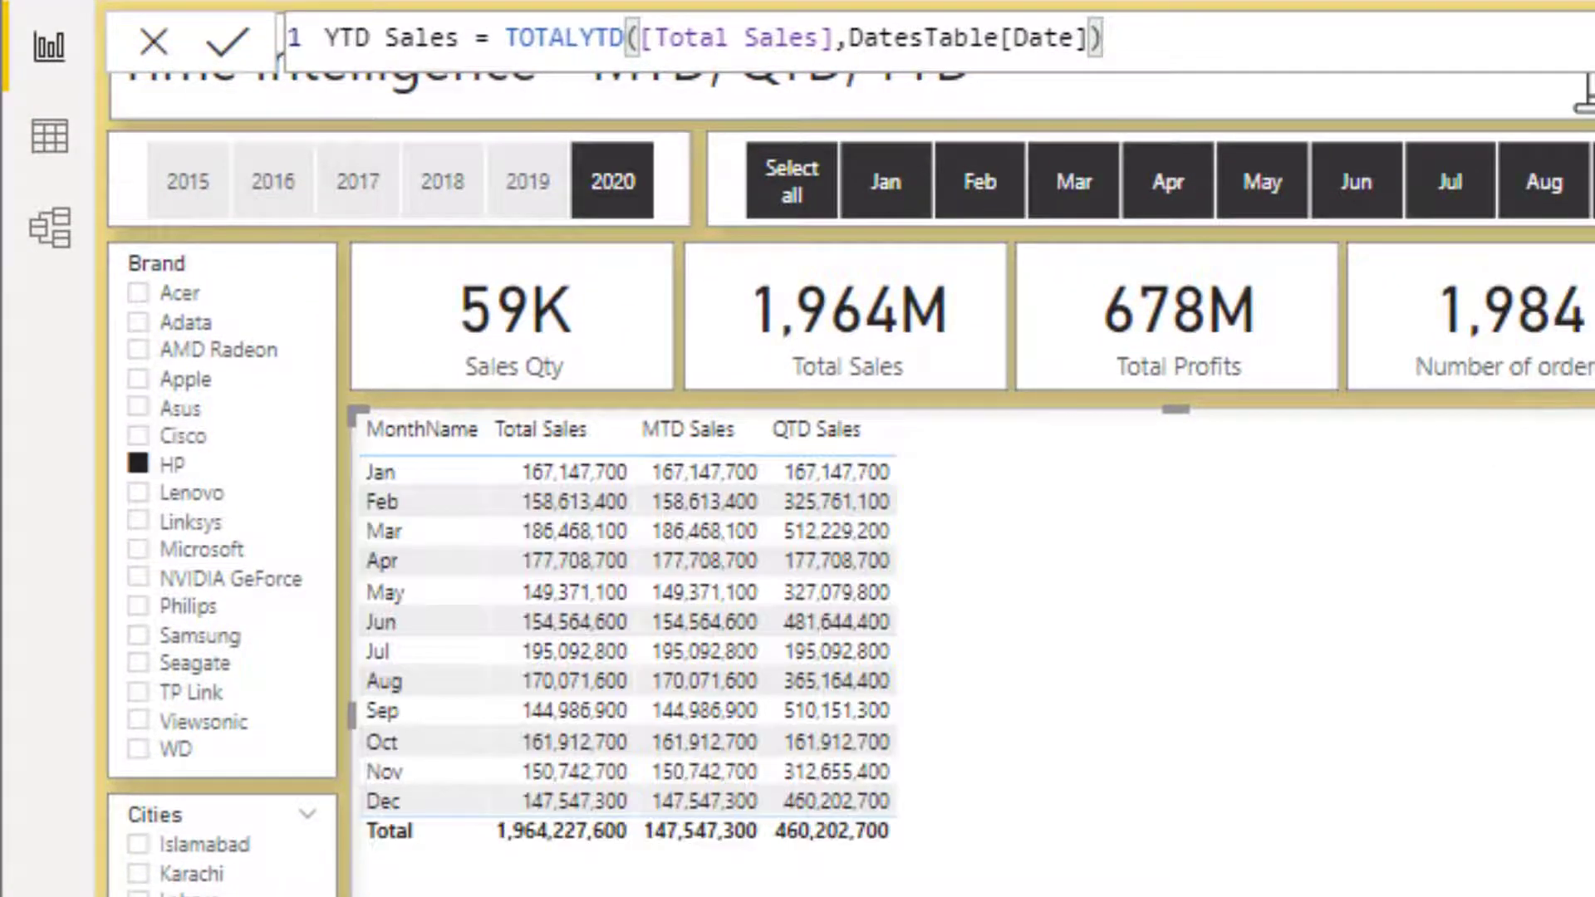
- Add YTD Sales to the table visual and remove MTD Sales from it
drag(1578, 731, 1142, 731)
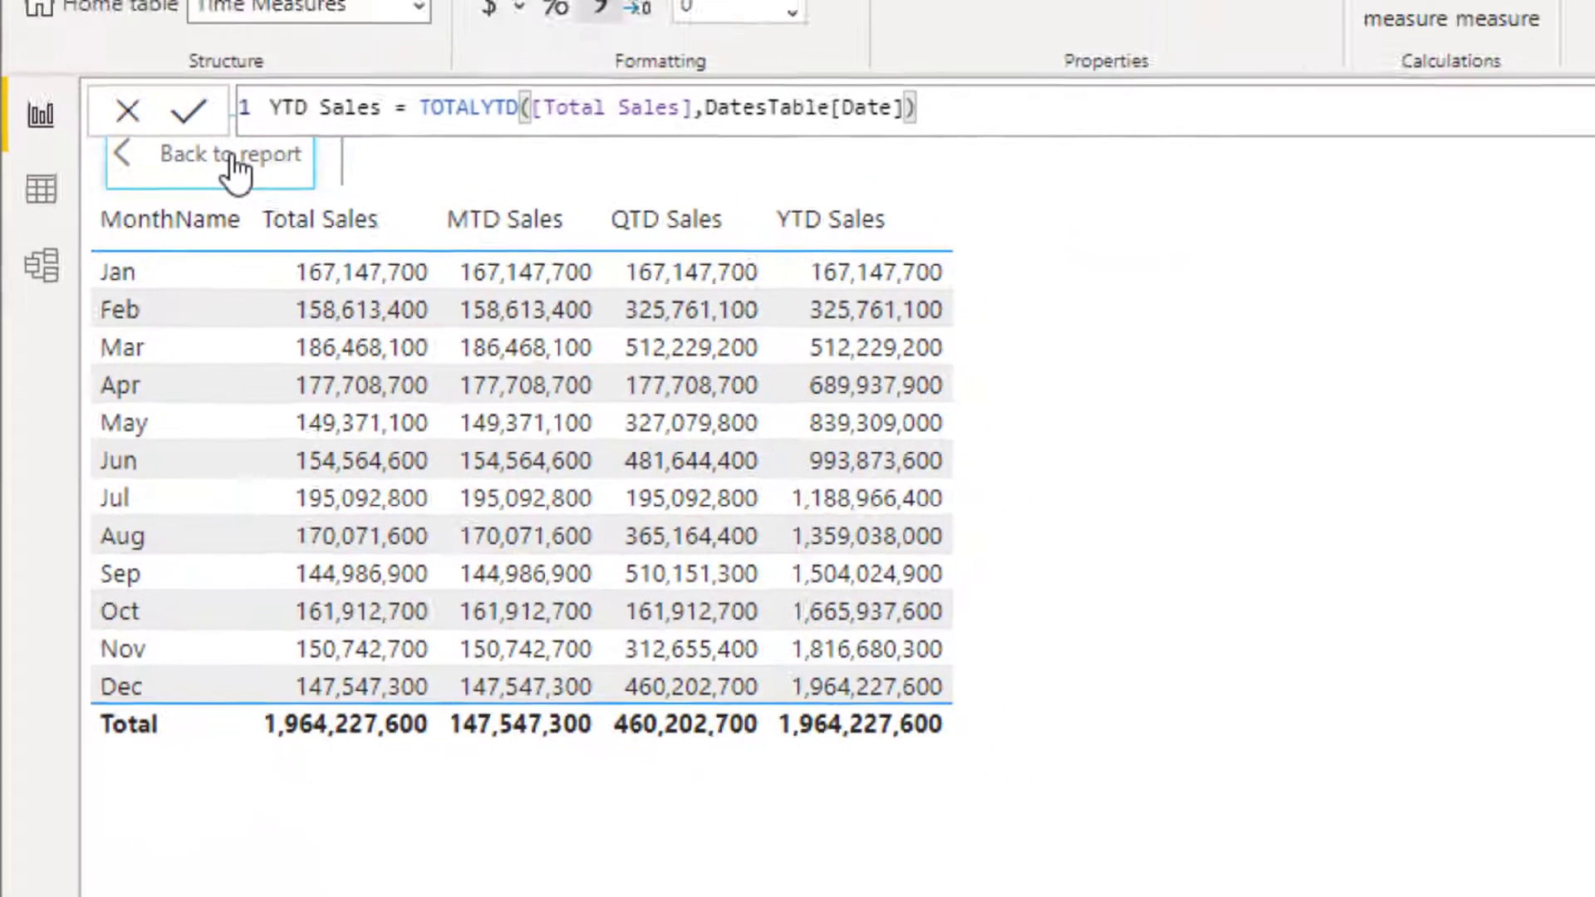
click(282, 112)
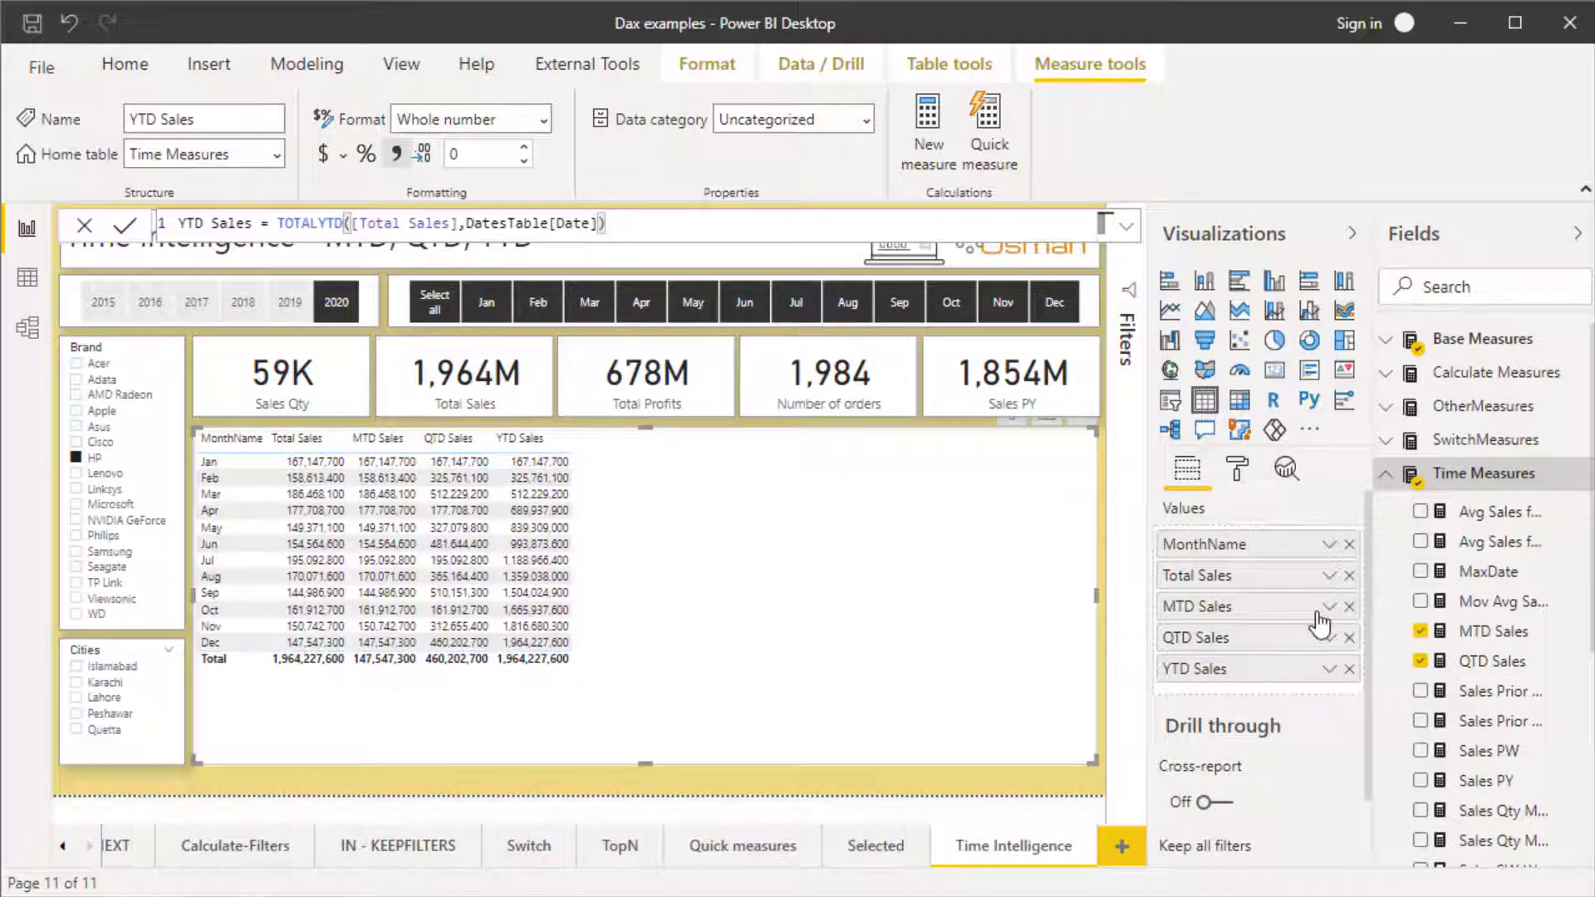
click(1348, 607)
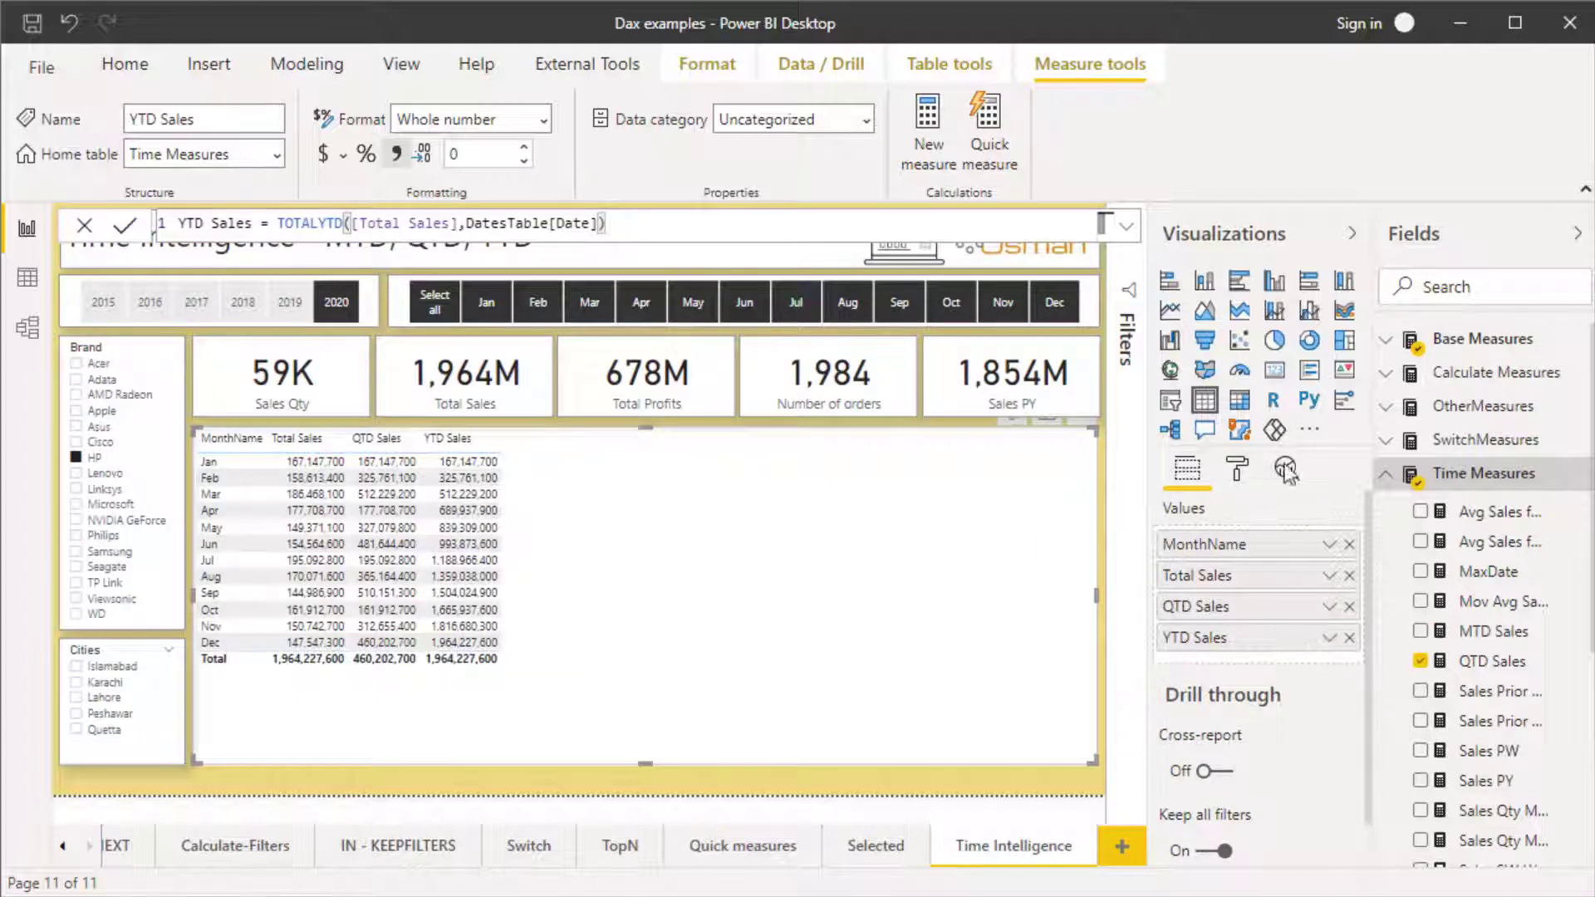
- Convert the table visual to a line chart, compare its lines enlarged, and remove Total Sales from its values
click(1168, 314)
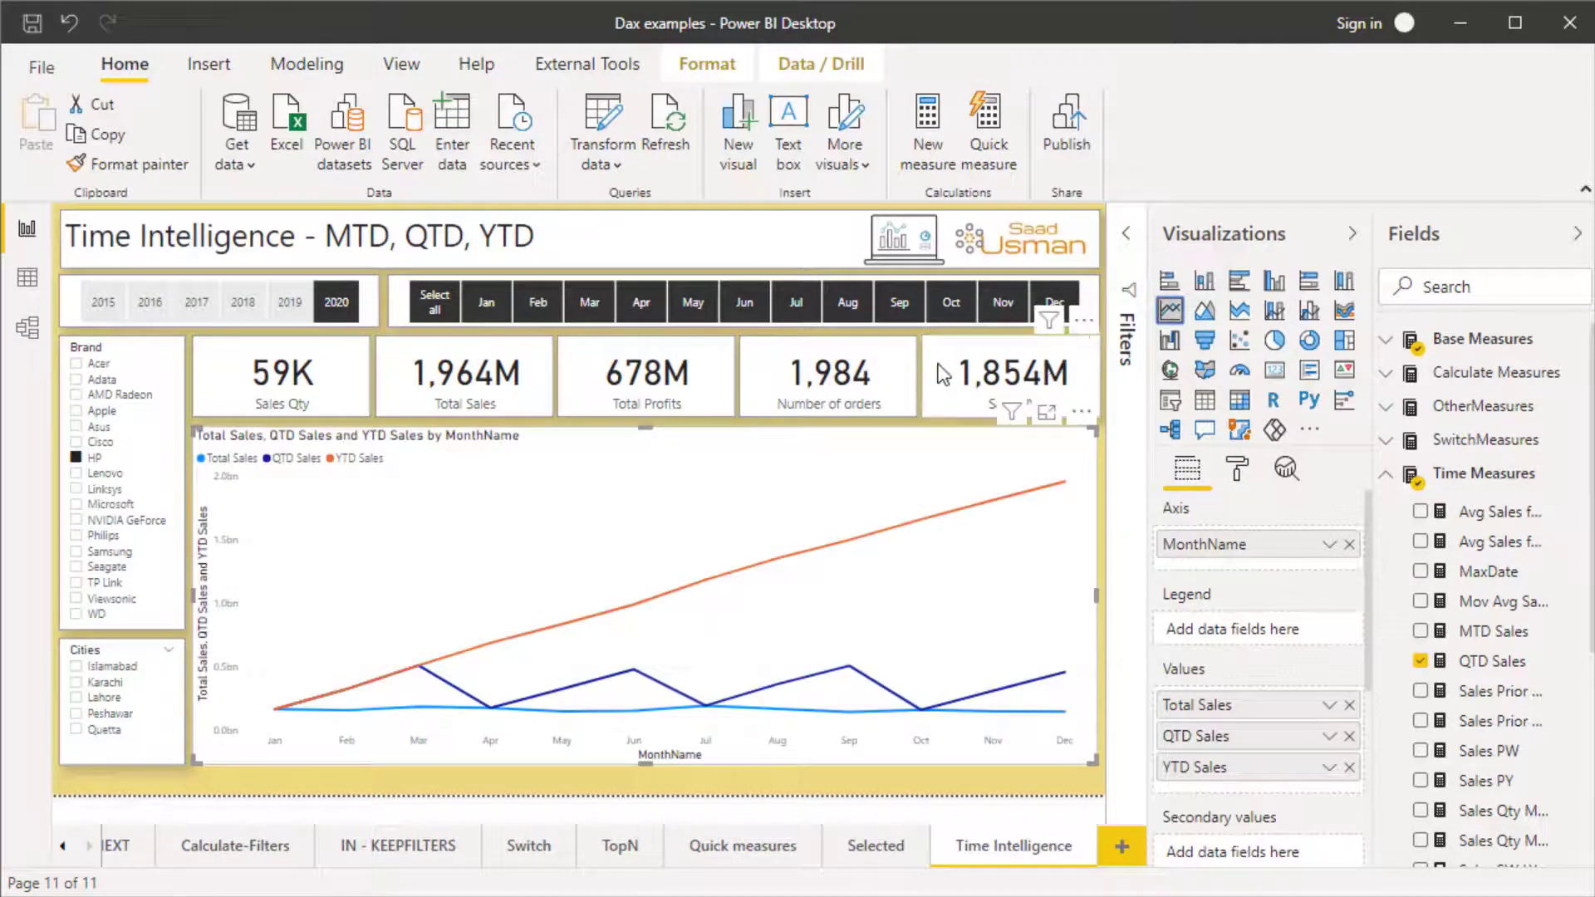
click(1047, 421)
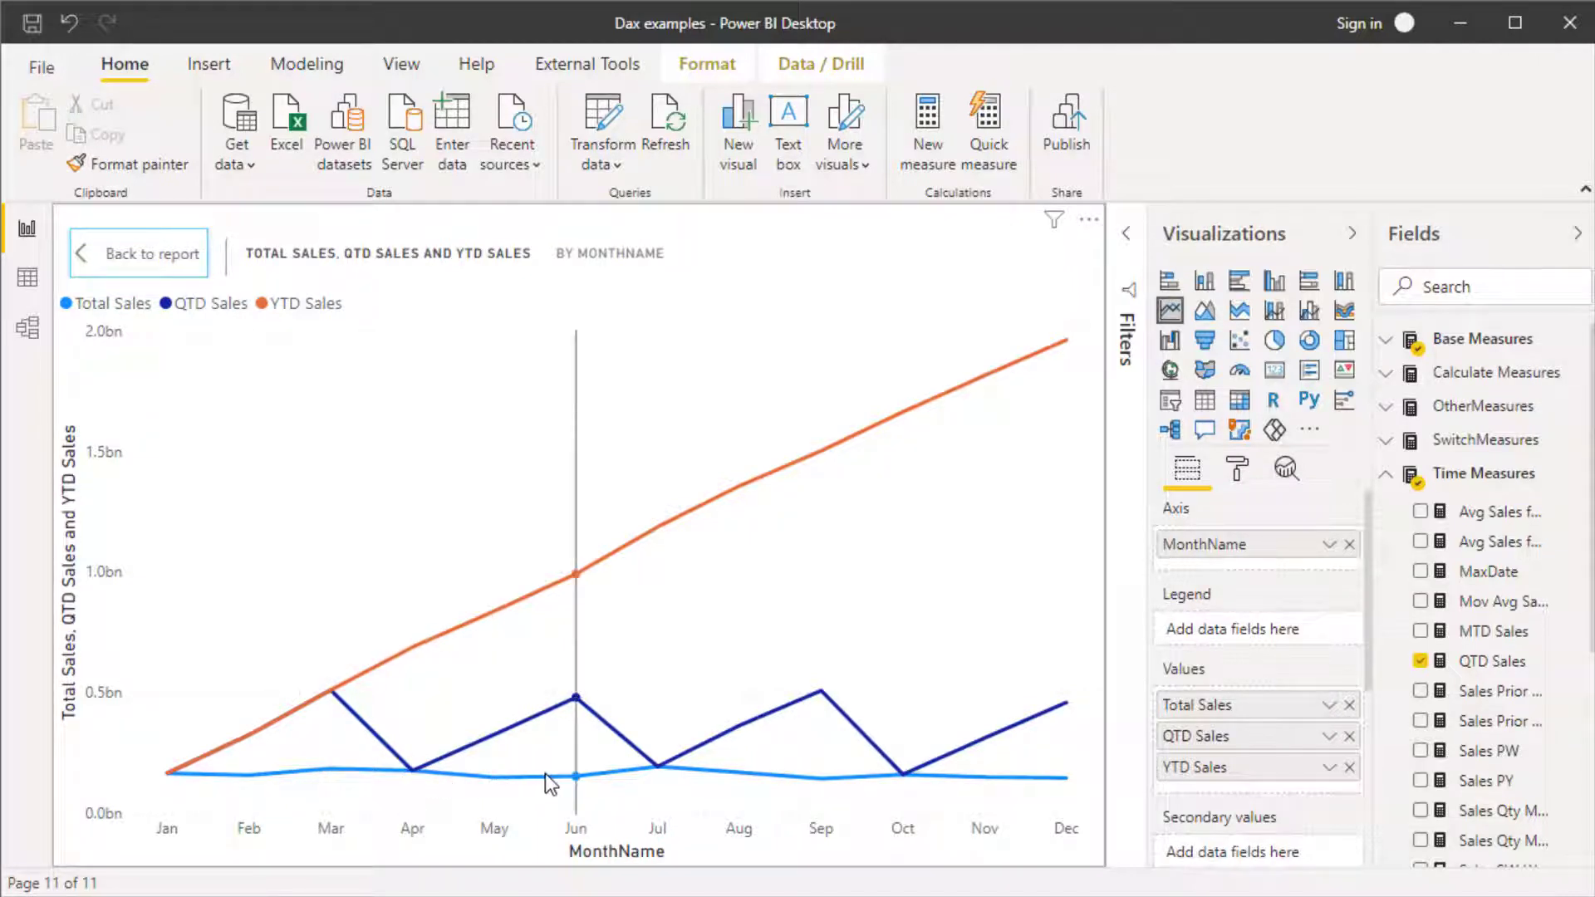
mouse_move(325, 735)
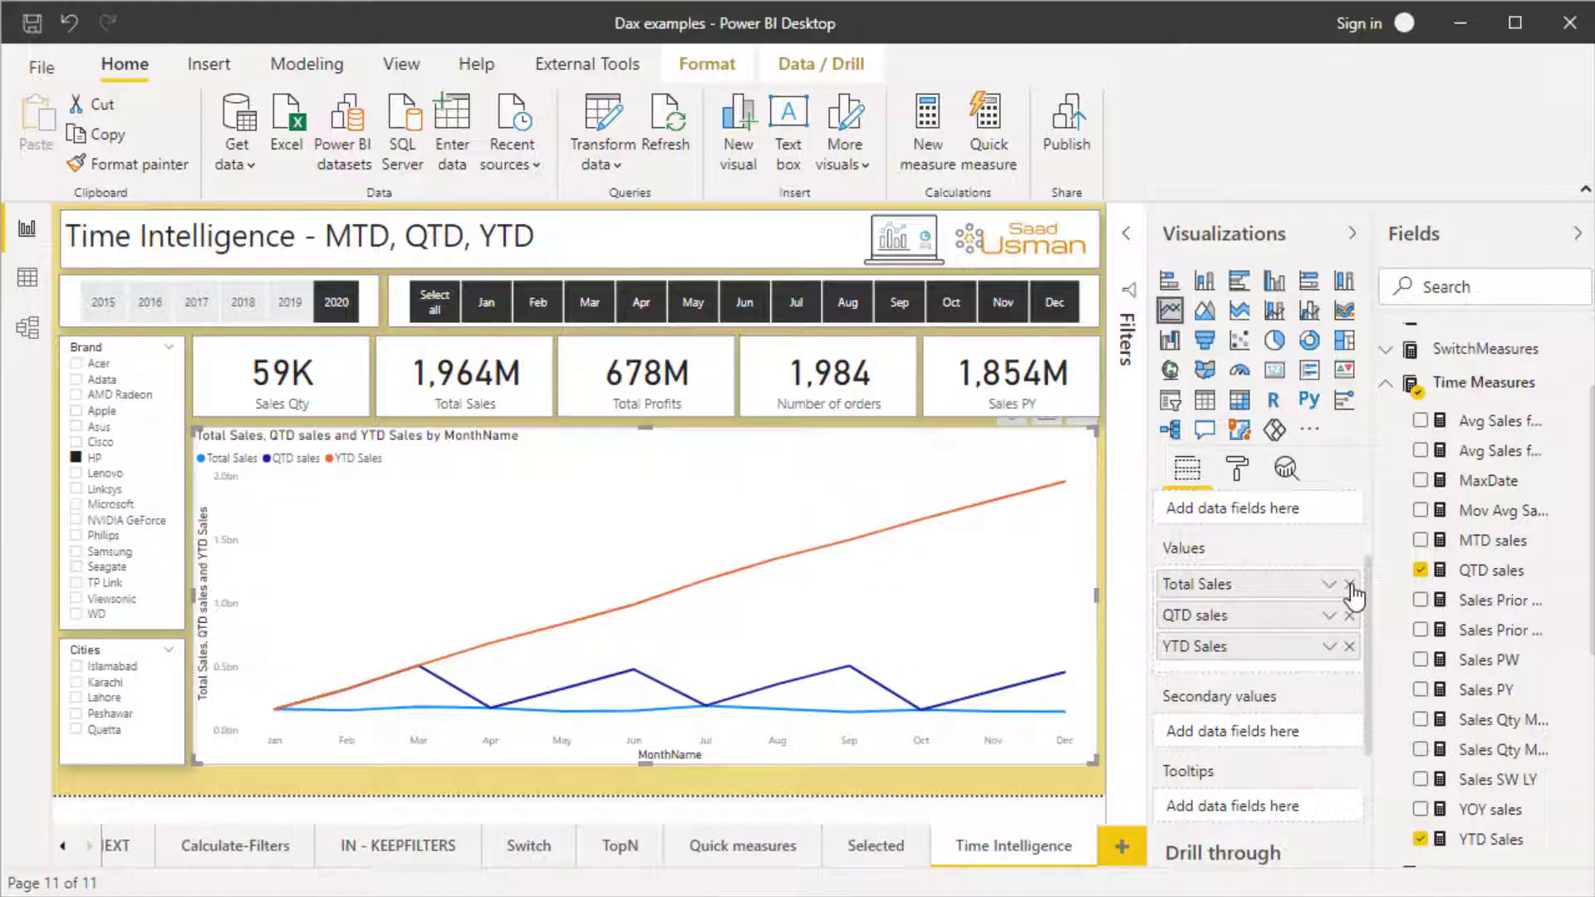
click(1352, 585)
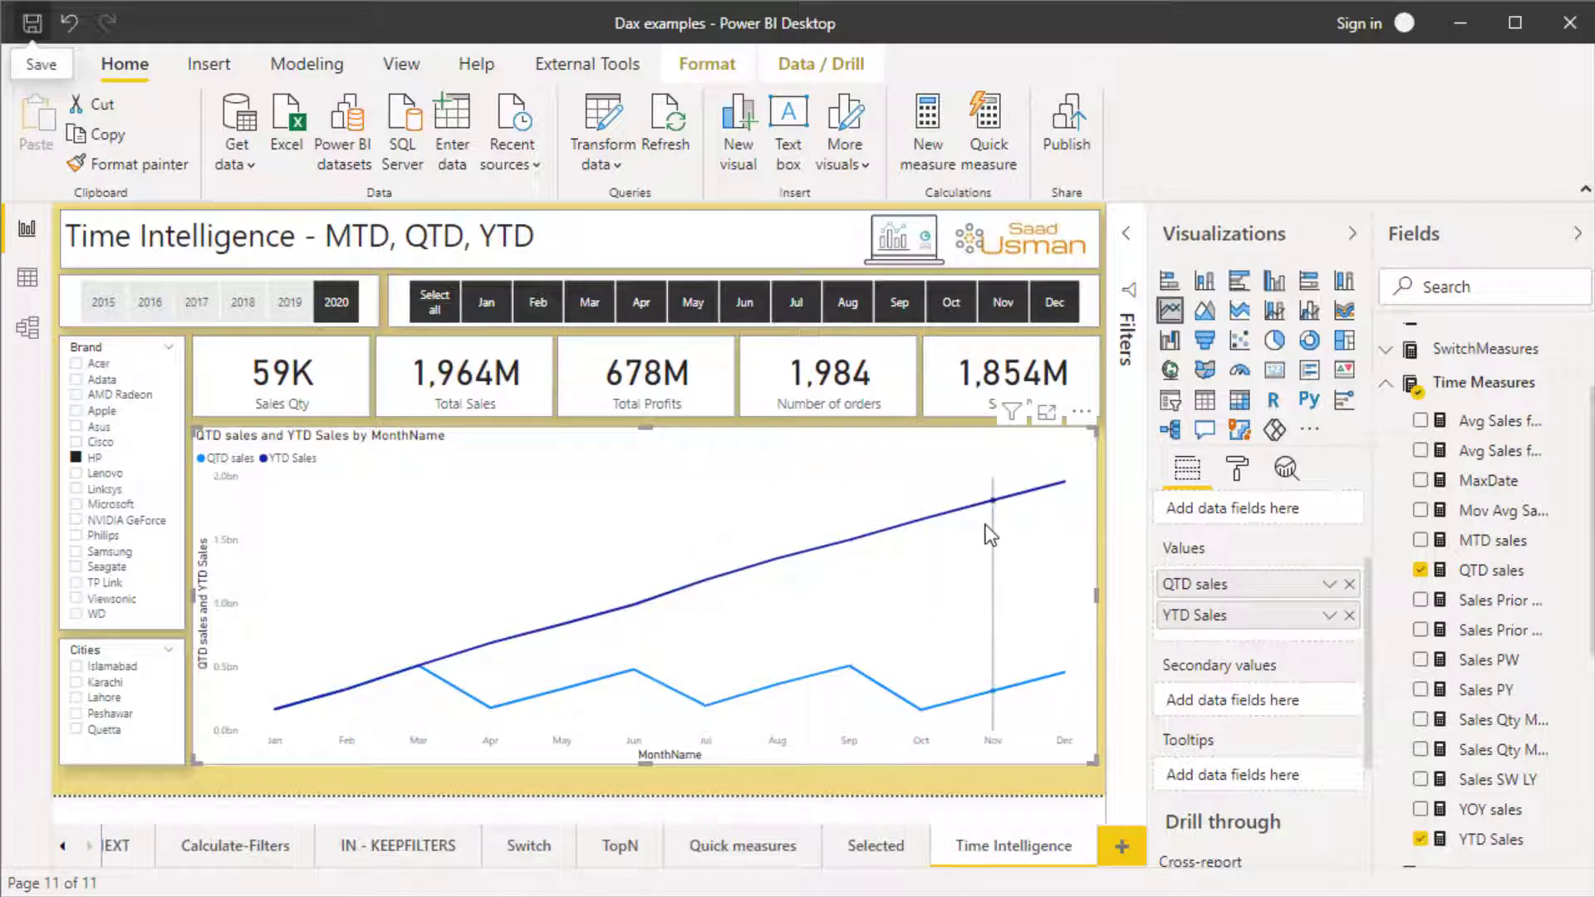
mouse_move(988, 534)
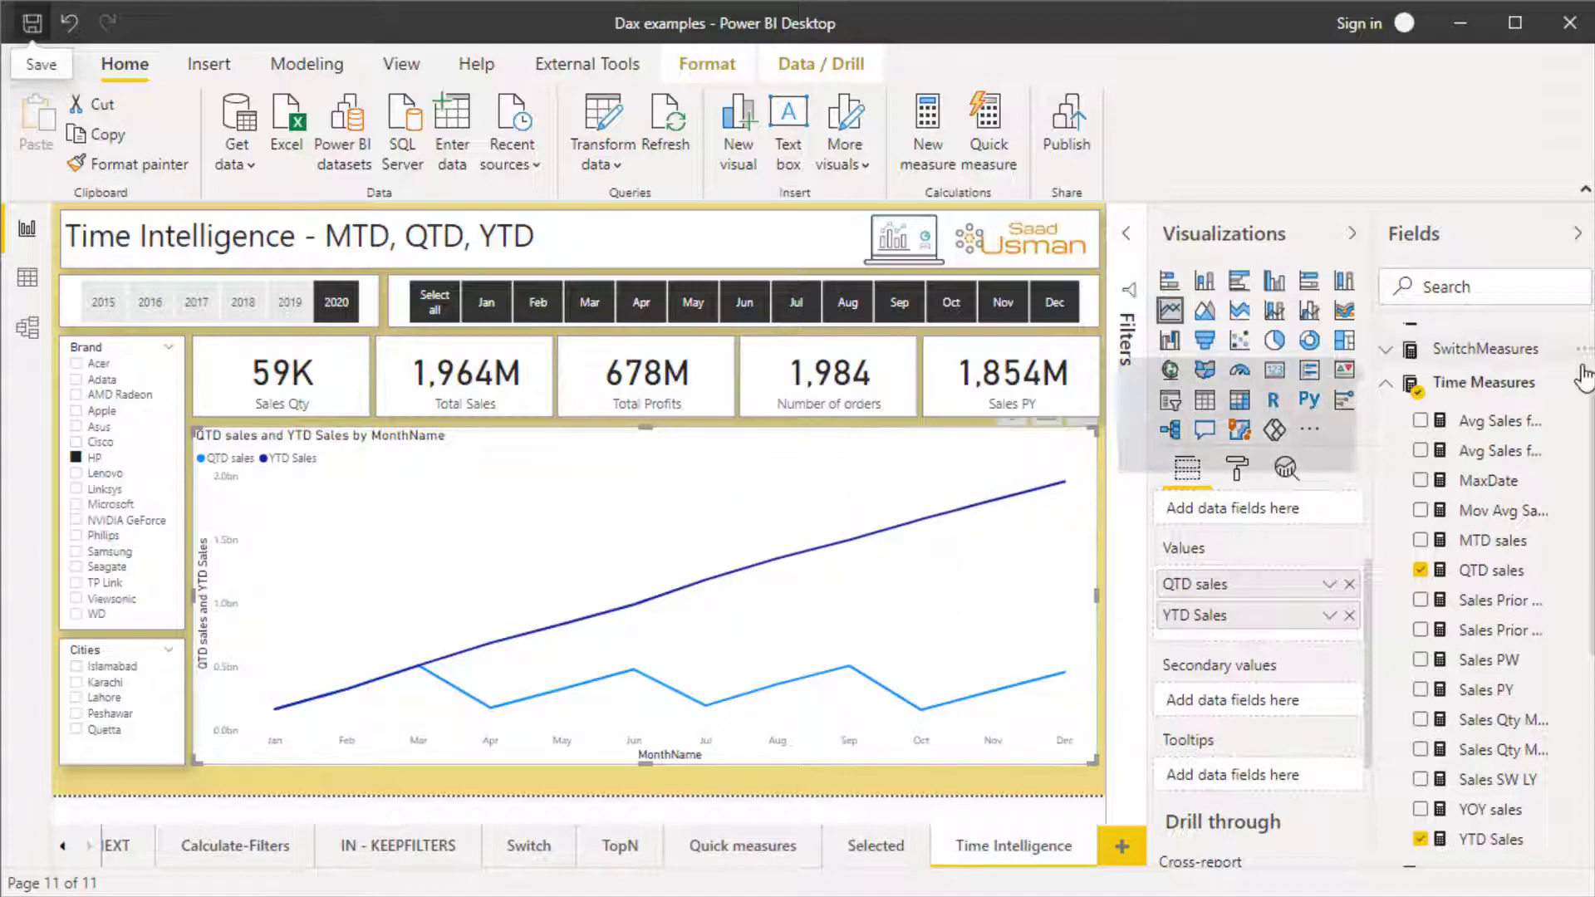
- Convert the line chart of QTD Sales and YTD Sales back into a table visual
click(1485, 382)
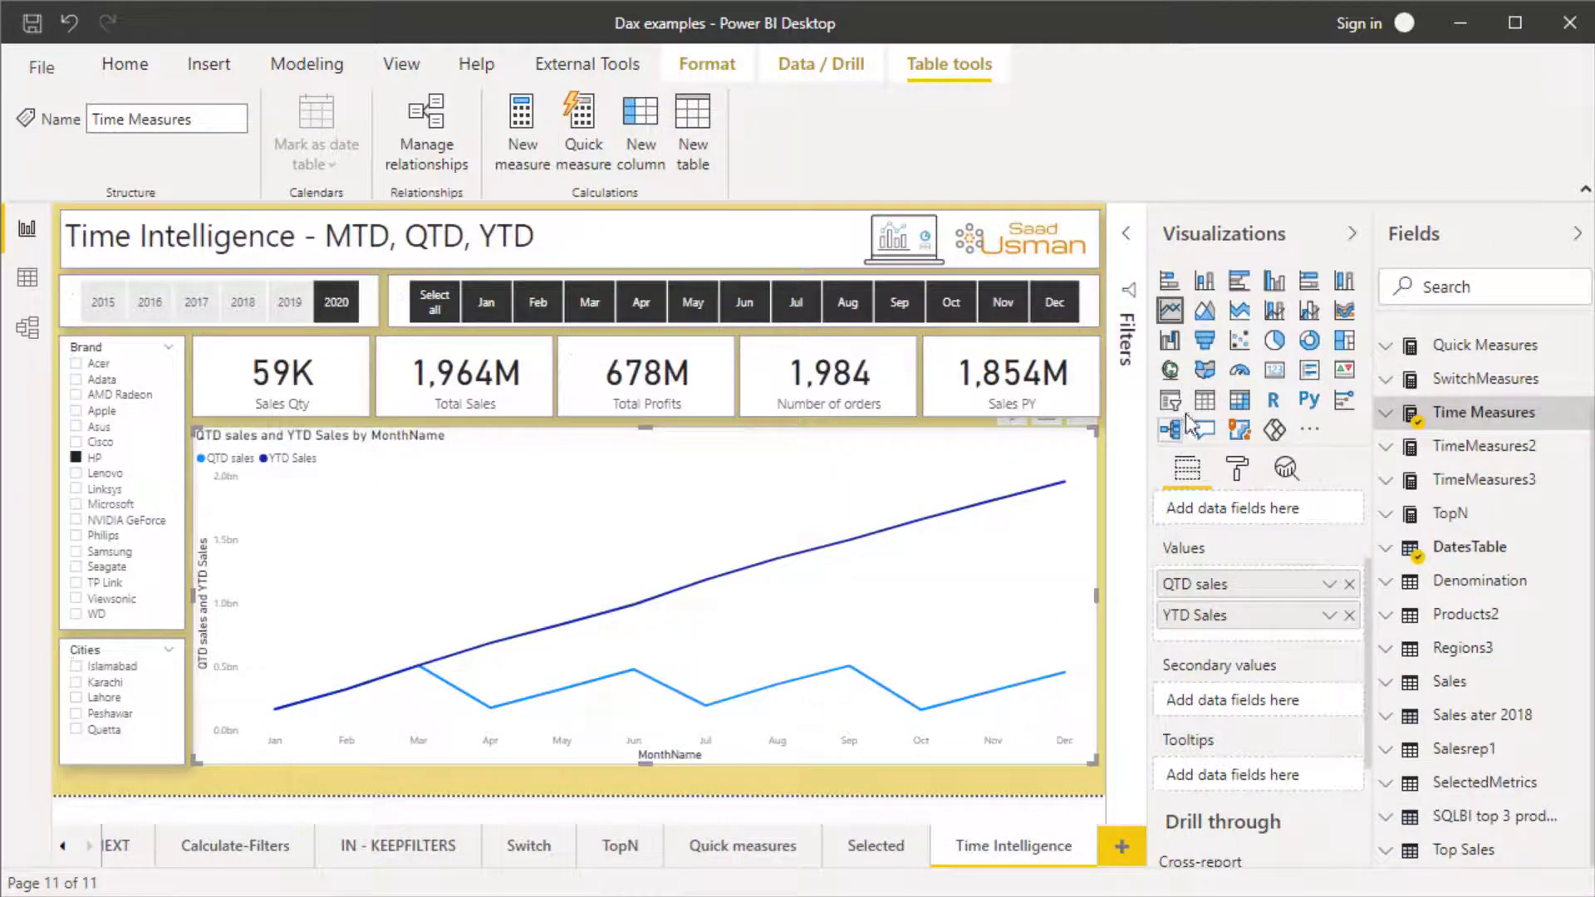
click(1205, 400)
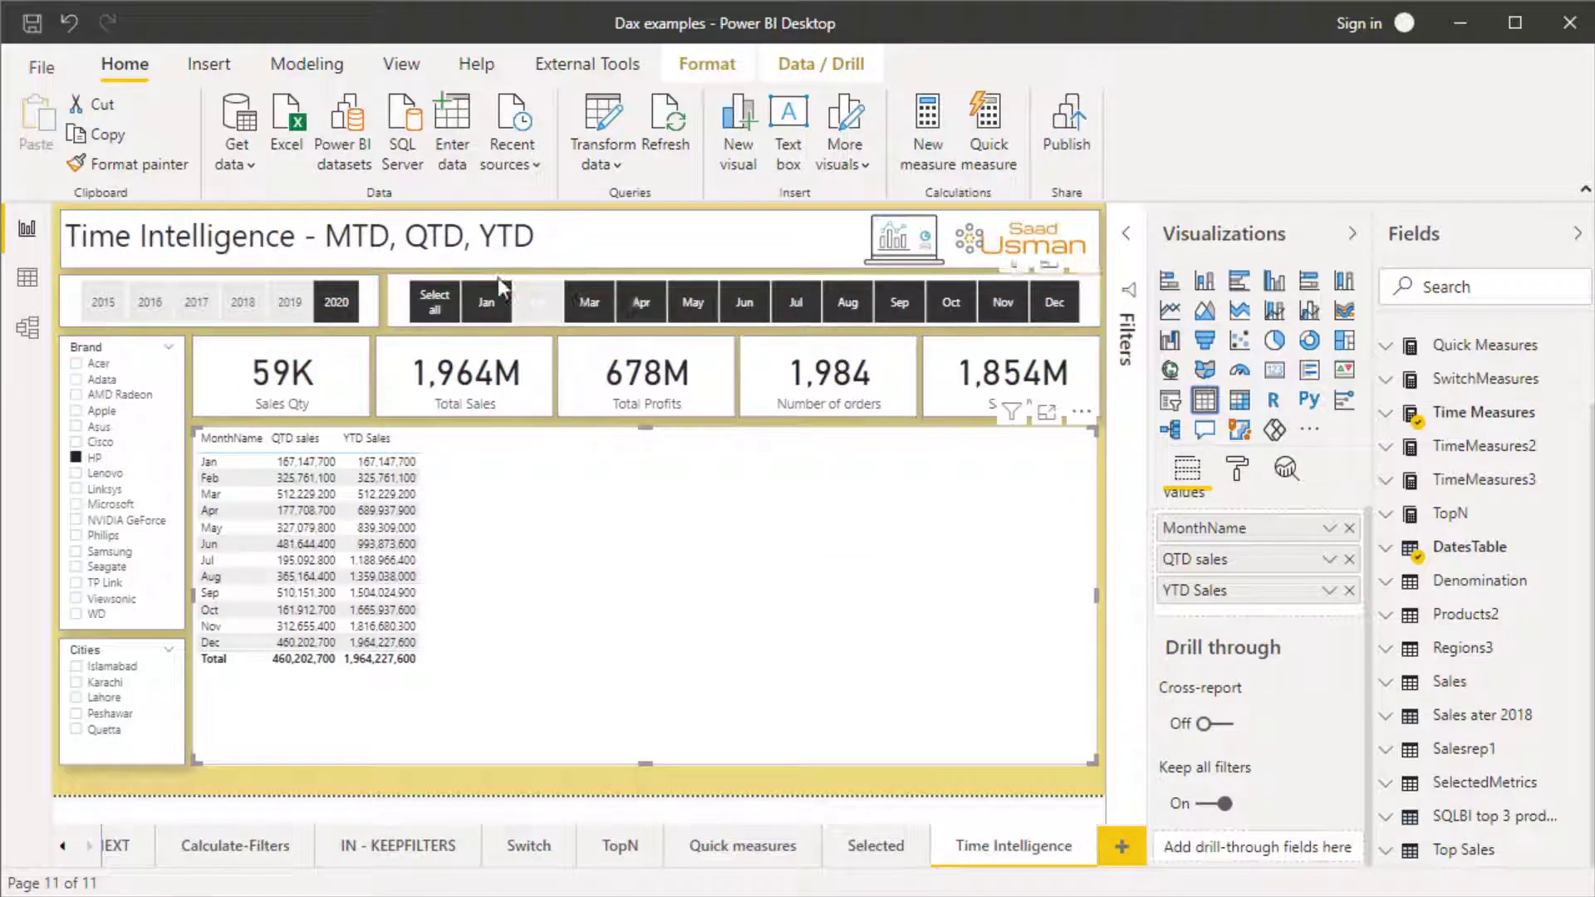
- Start a new measure named Total MTD in the Base Measures table, using CALCULATE with [Total Sales] as its expression
click(924, 135)
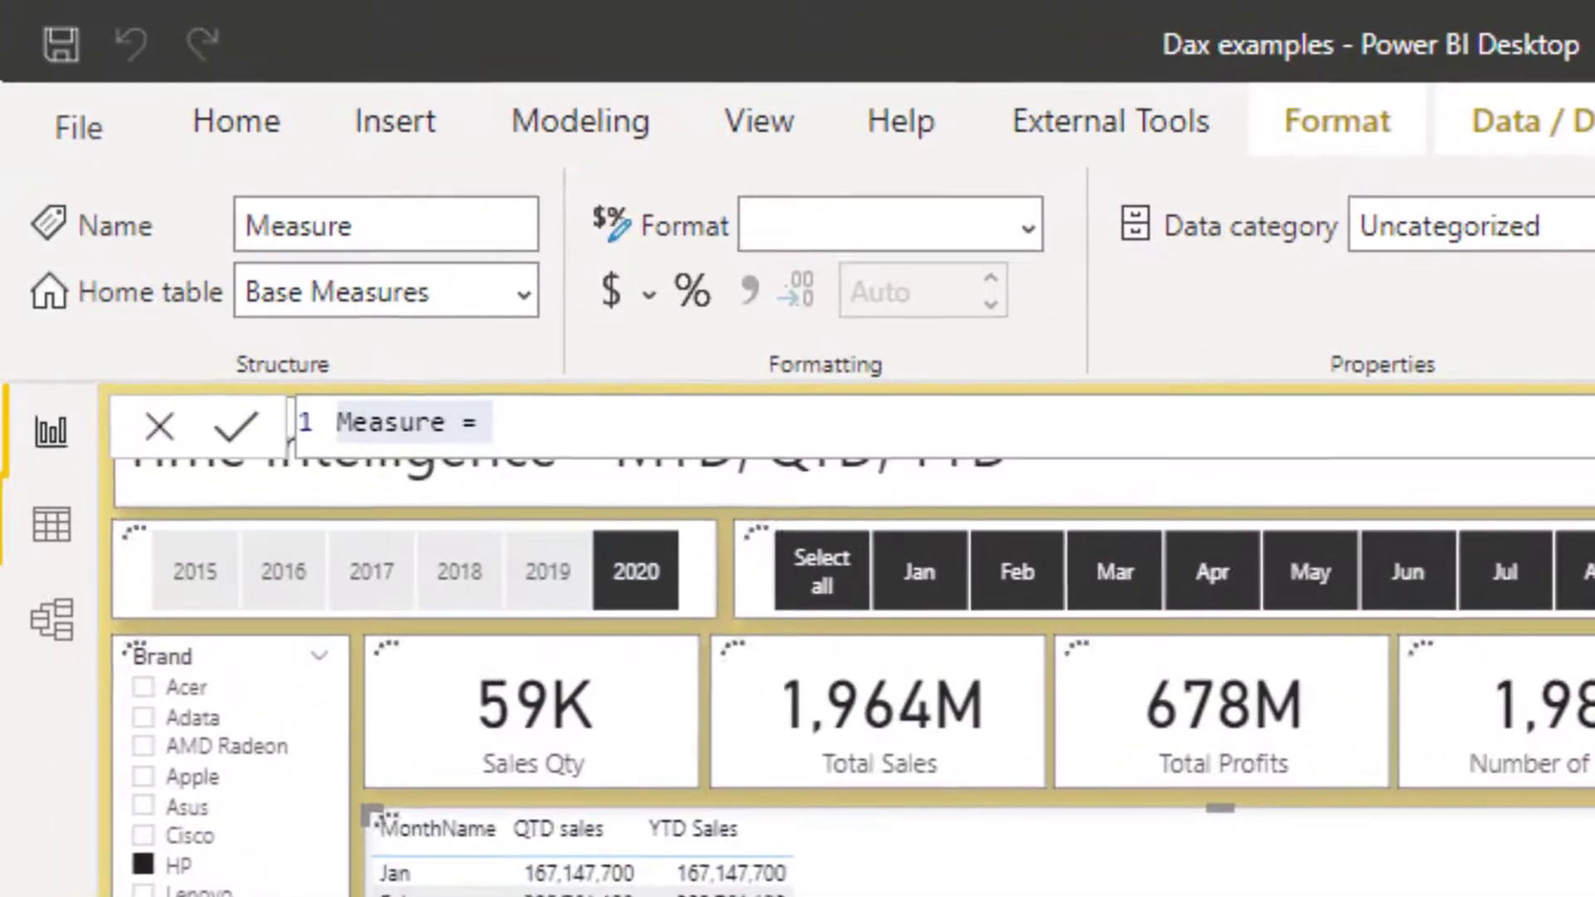
text(Total)
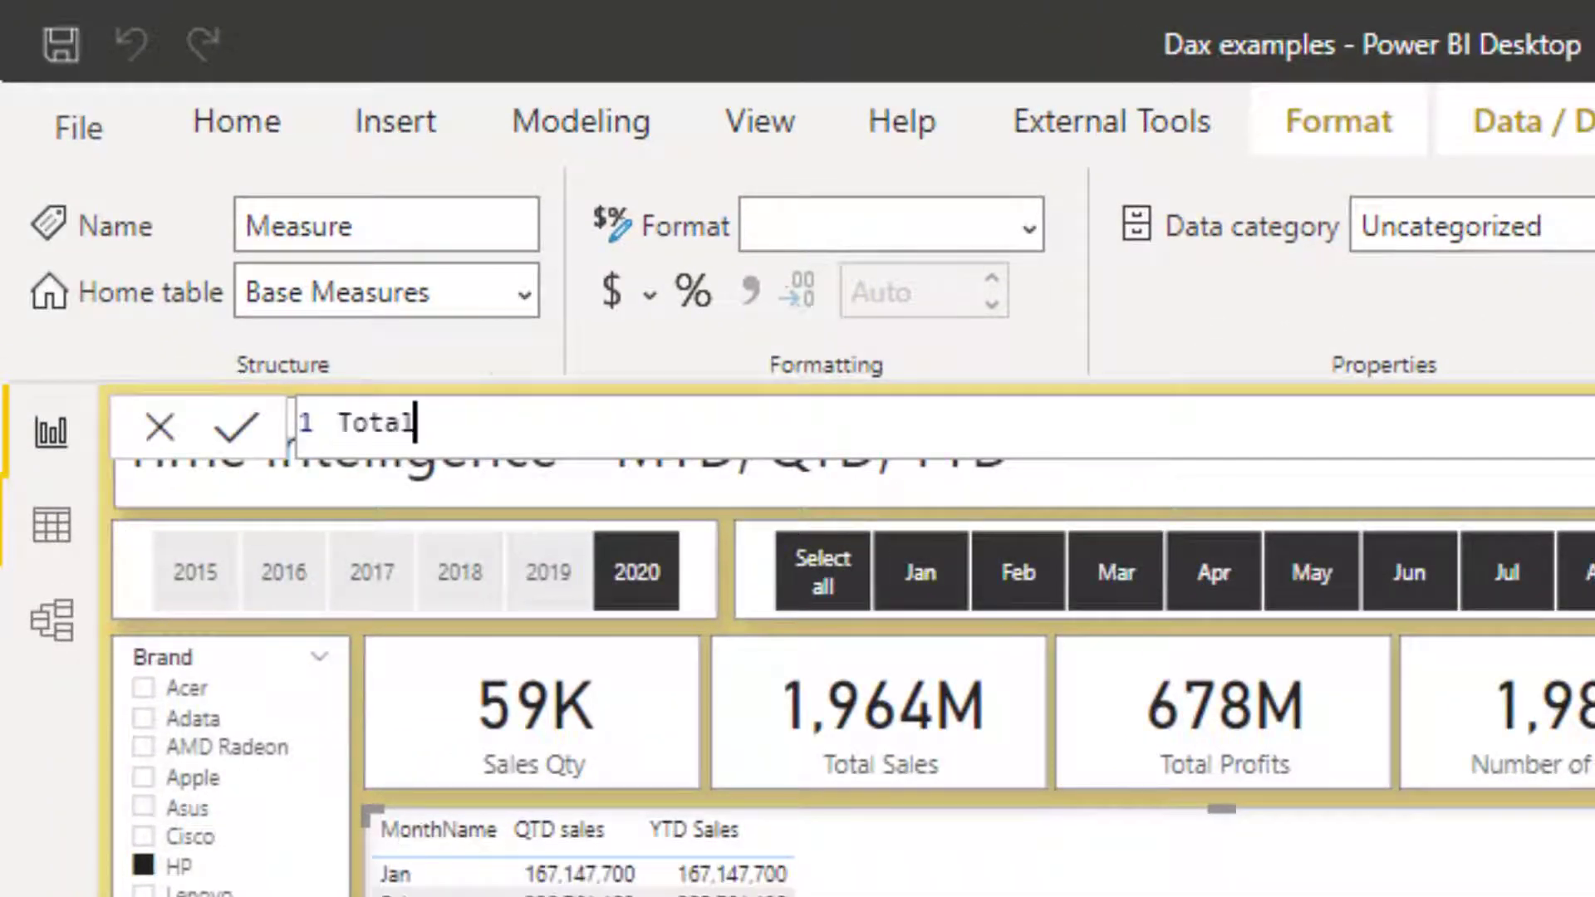
text( MTD = )
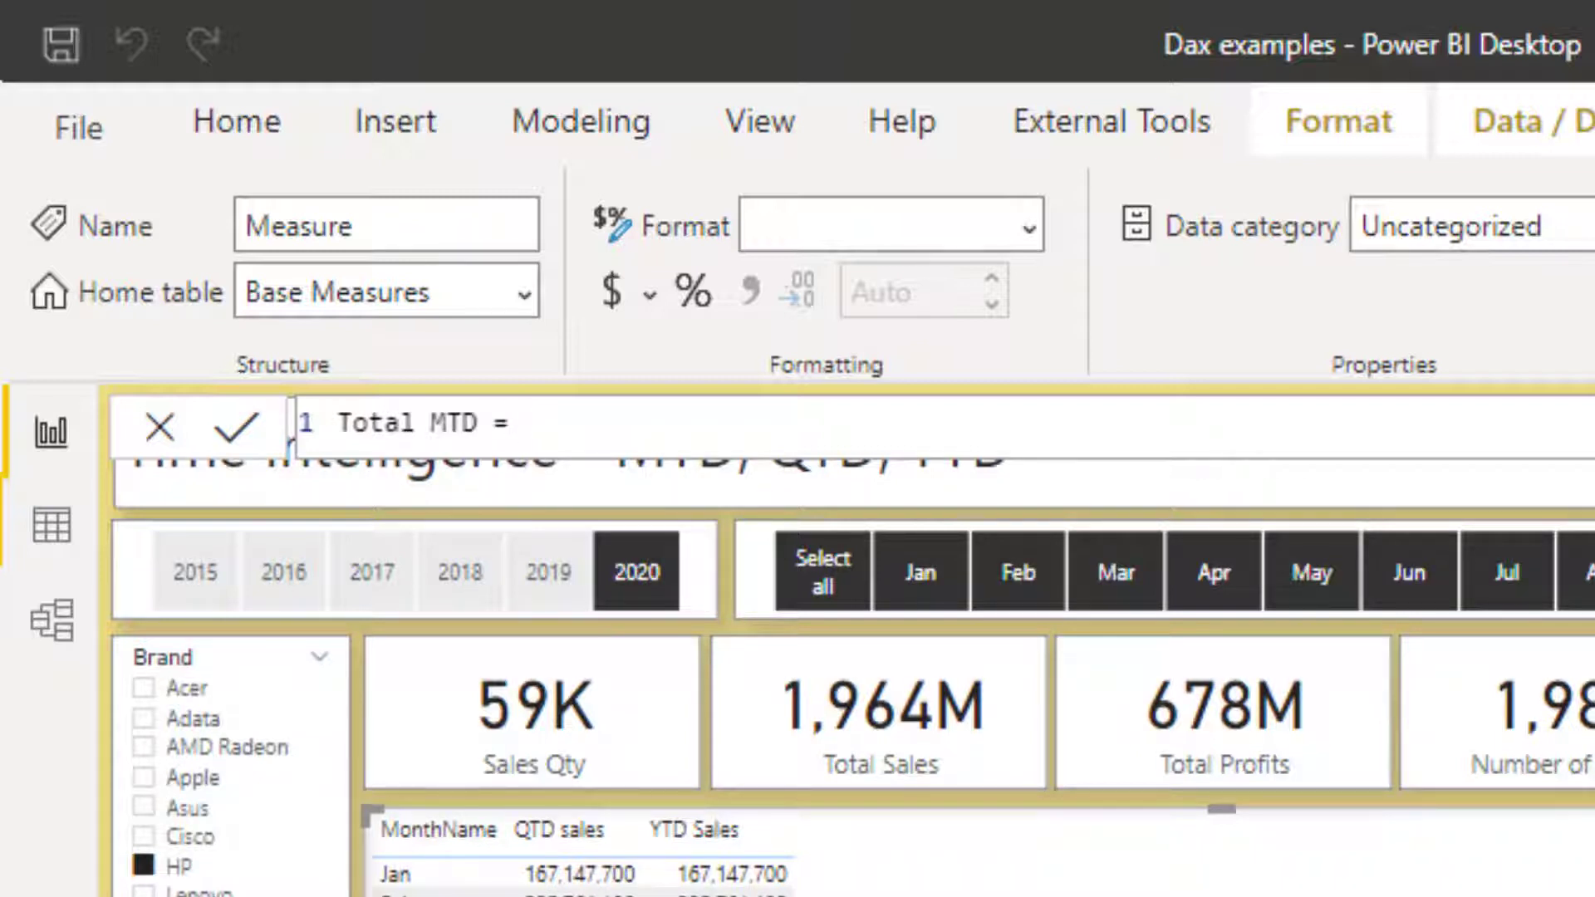
text(calc)
key(Tab)
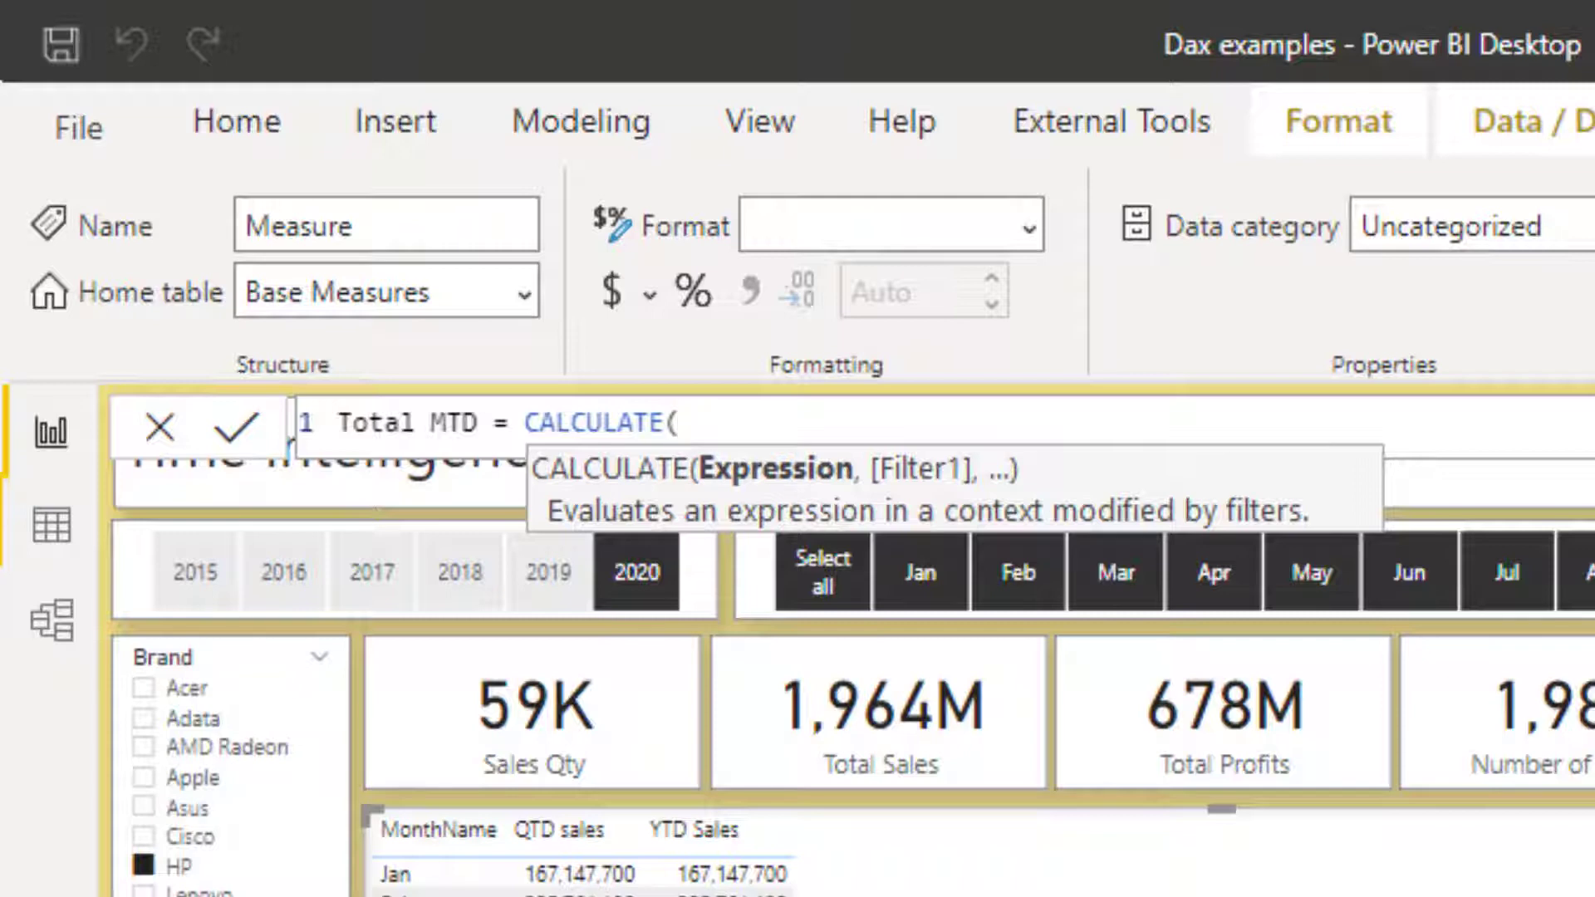
text([Total s)
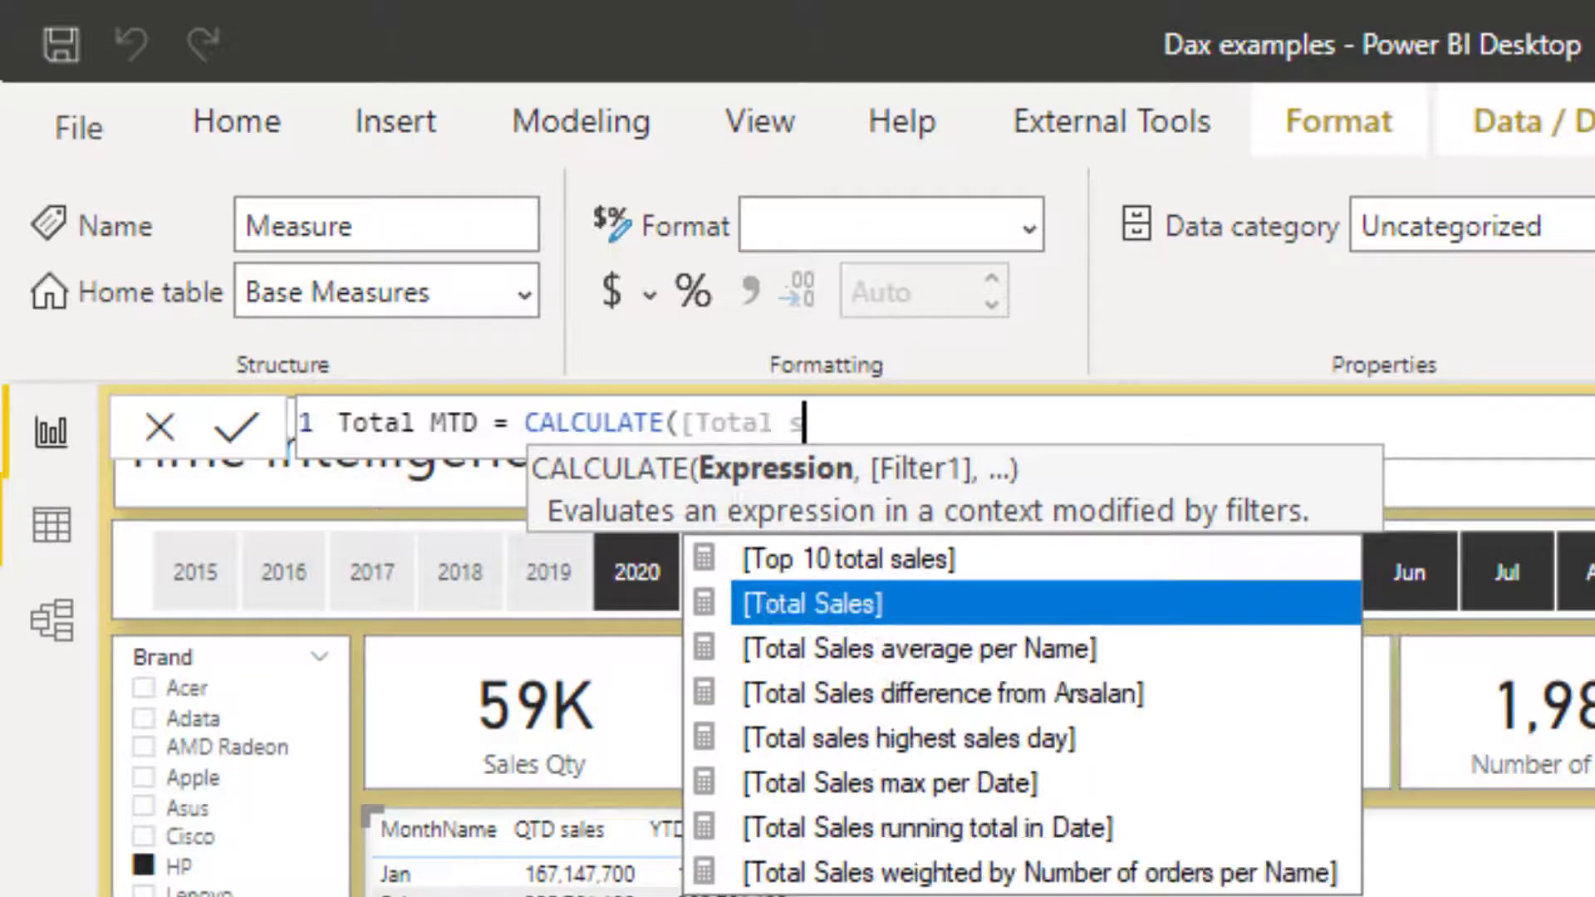
text(ales)
key(Tab)
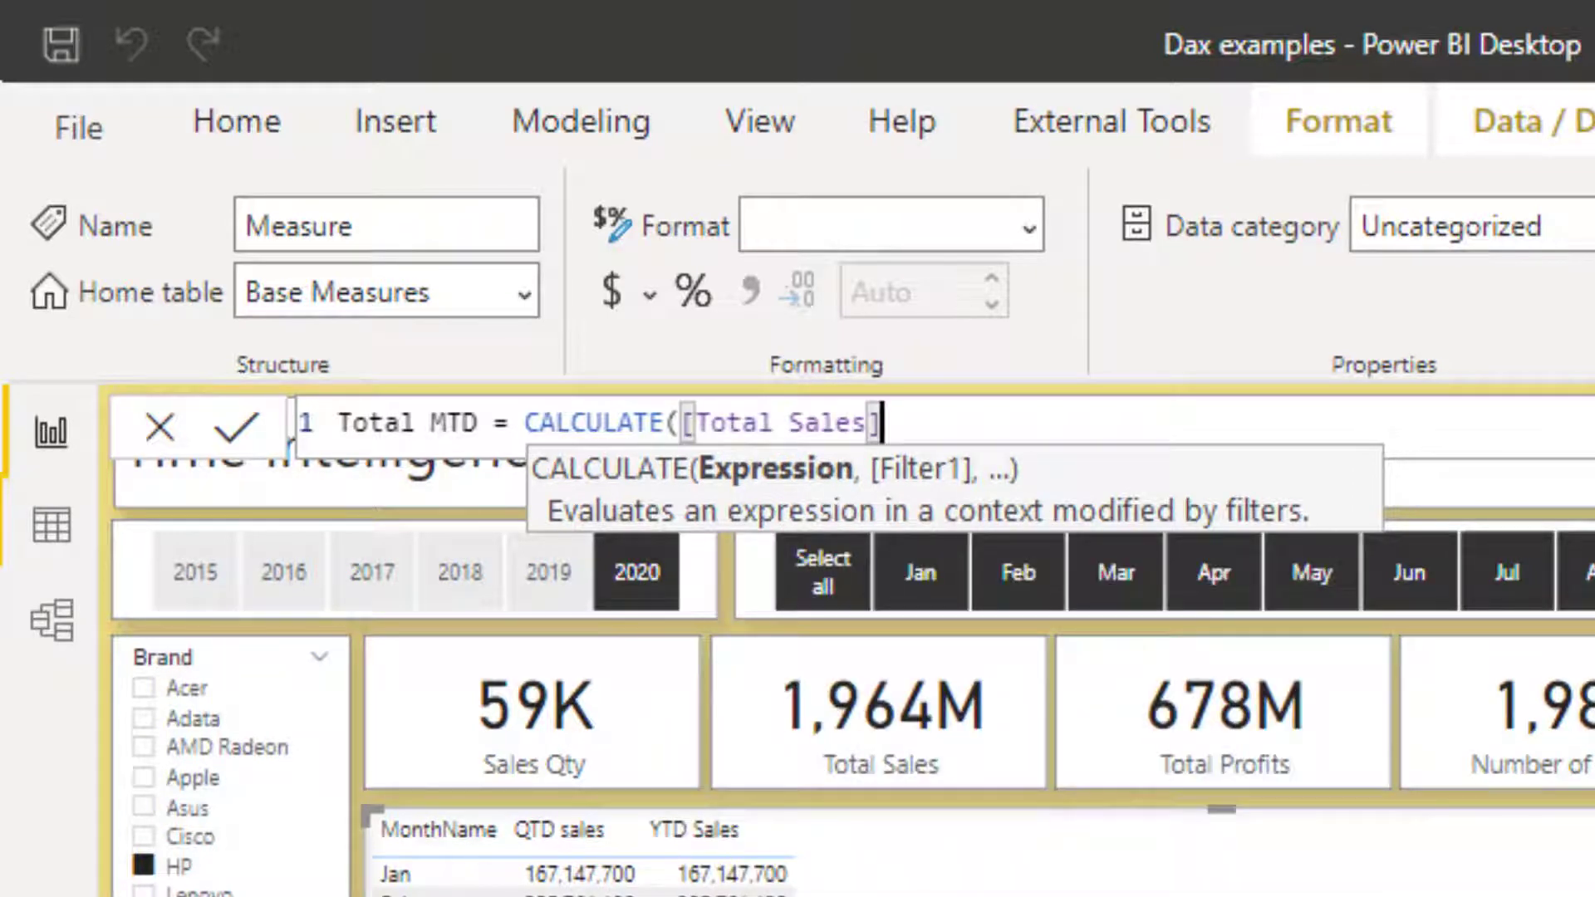
- Complete the Total MTD measure with the filter DATESMTD(DatesTable[Date]) and format it with a thousands separator
text(,)
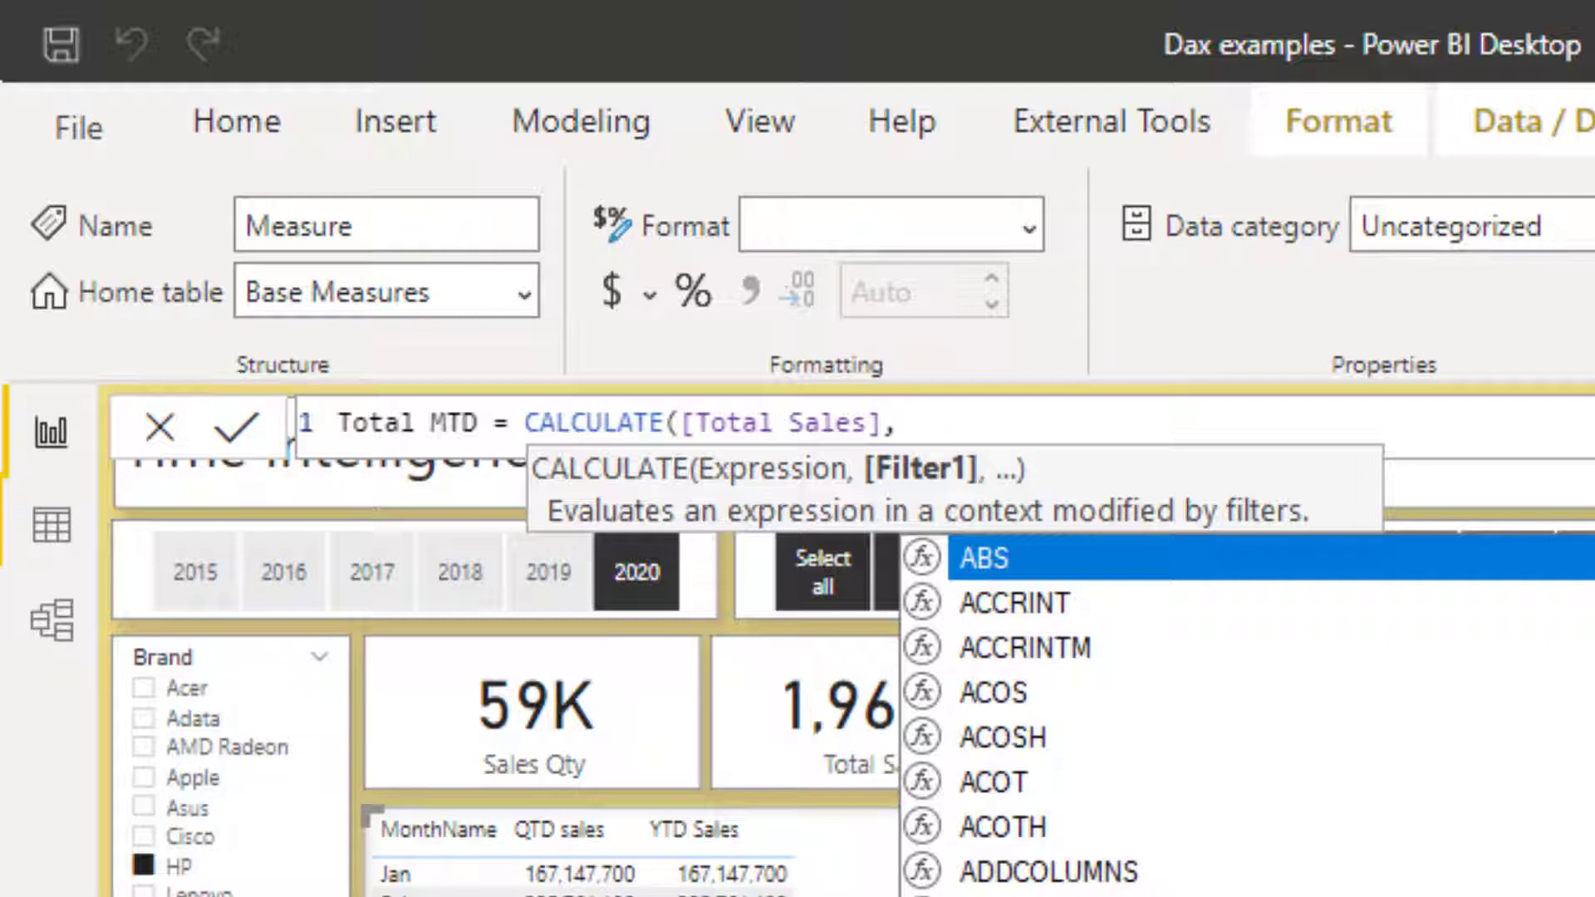
text(dates)
key(Down)
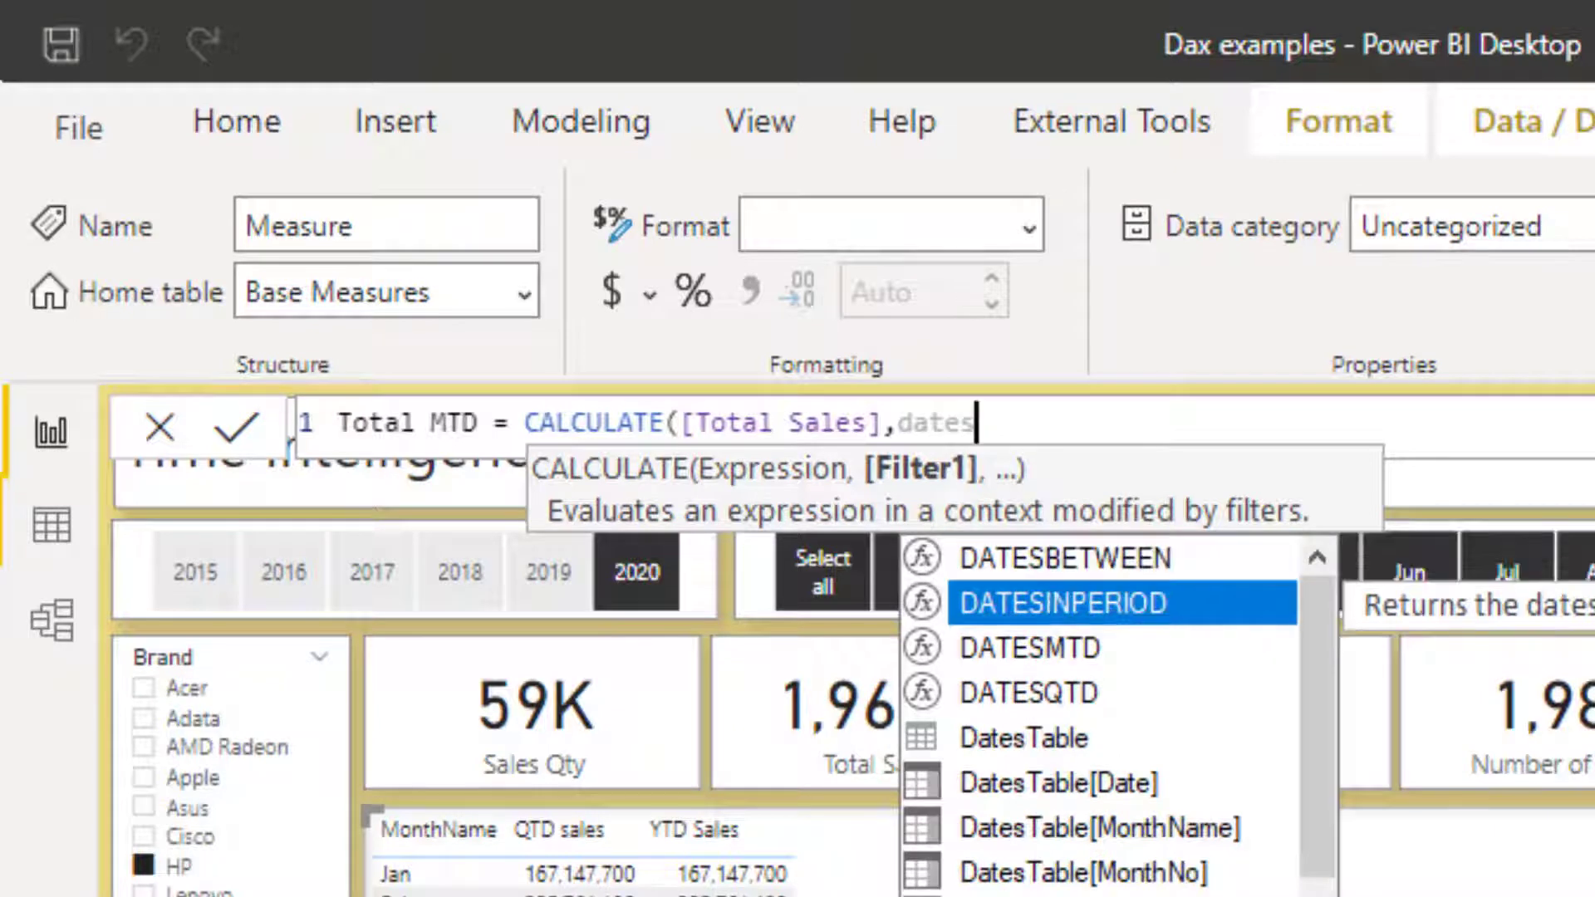
key(Down)
key(Tab)
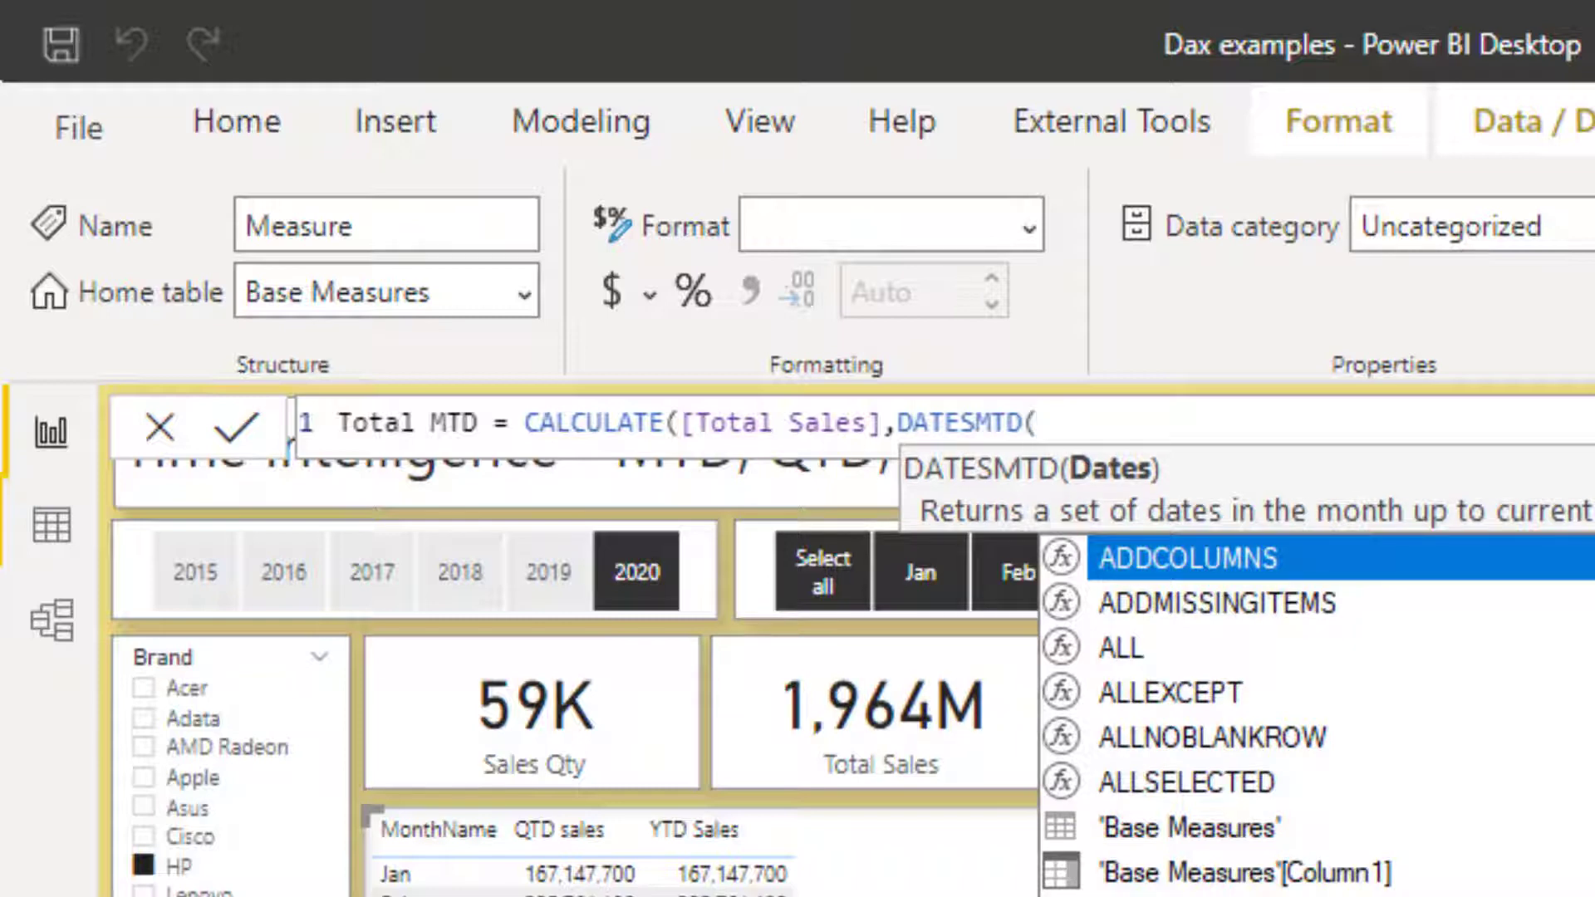
text(dates)
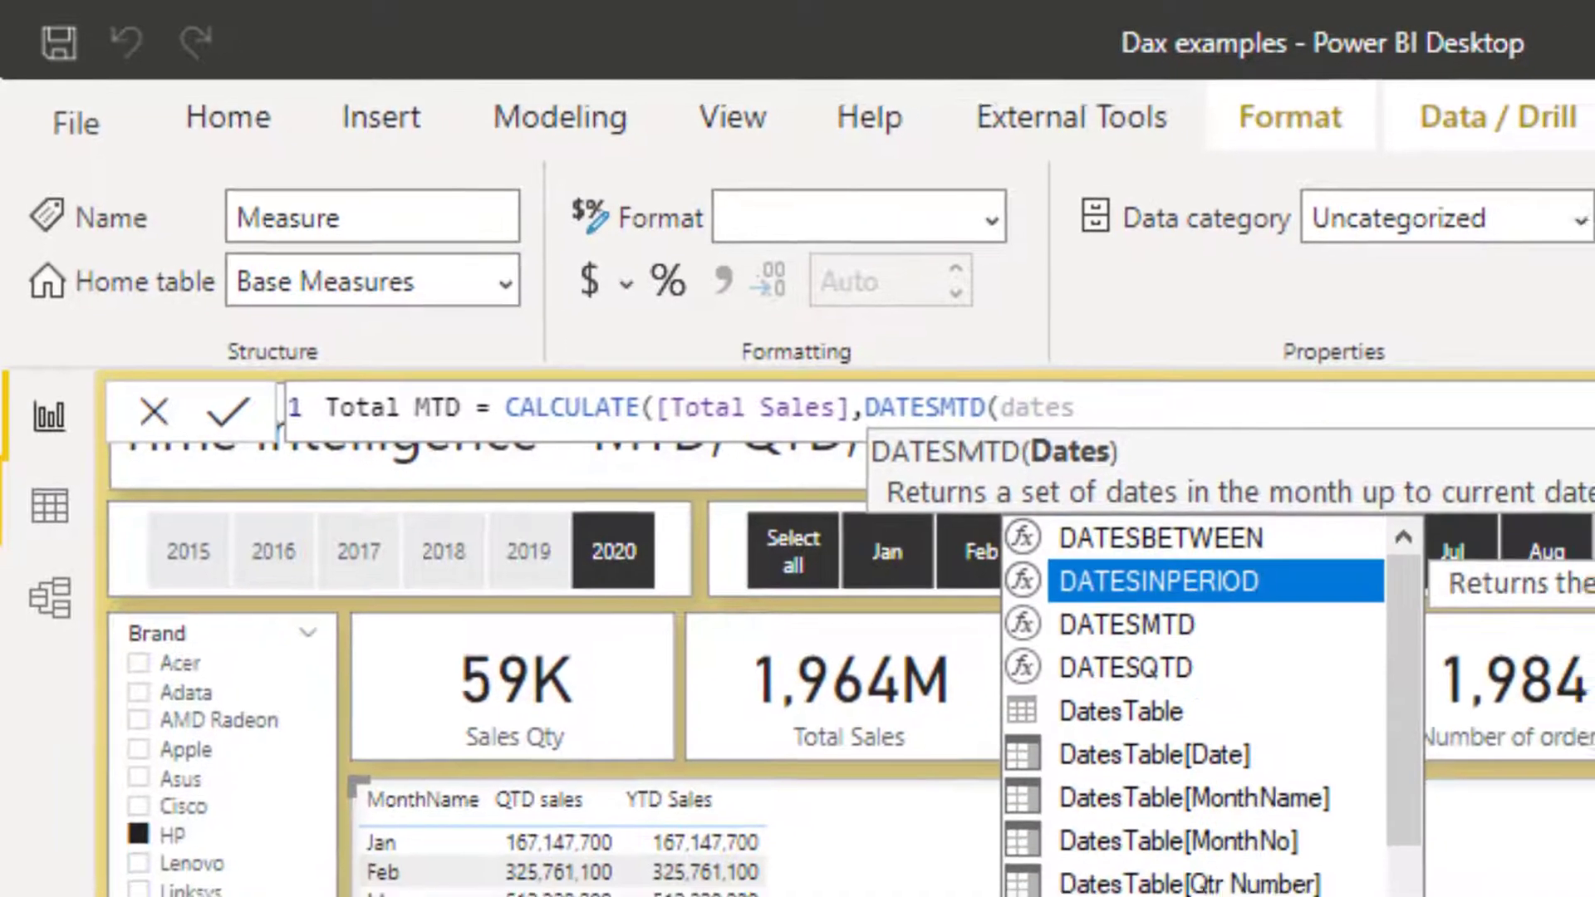
key(Down)
key(Tab)
text())
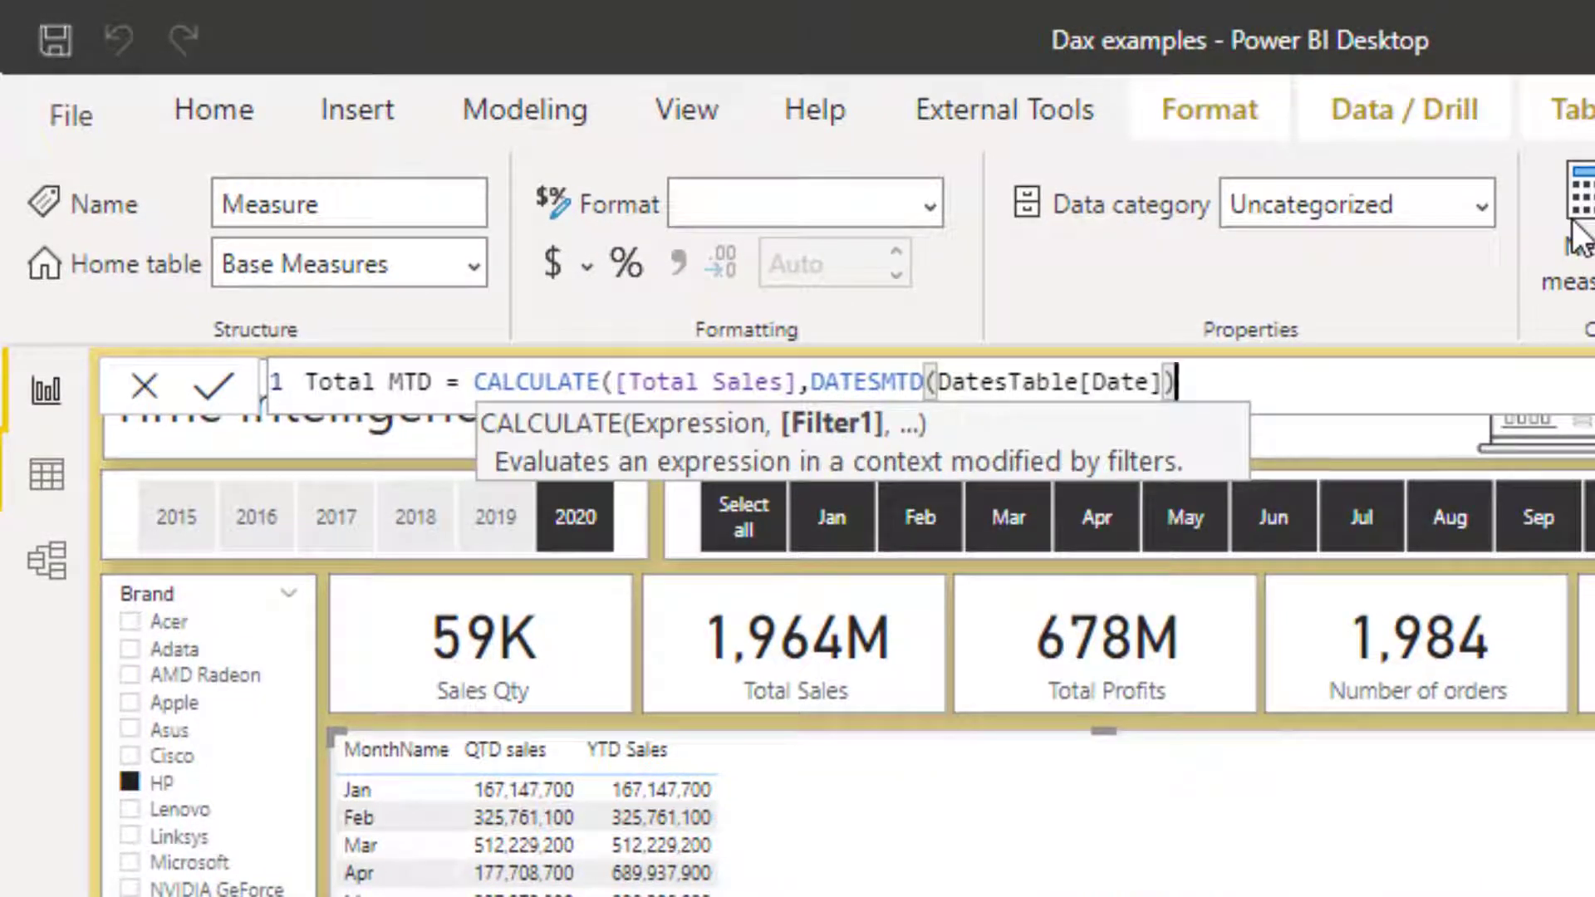
text())
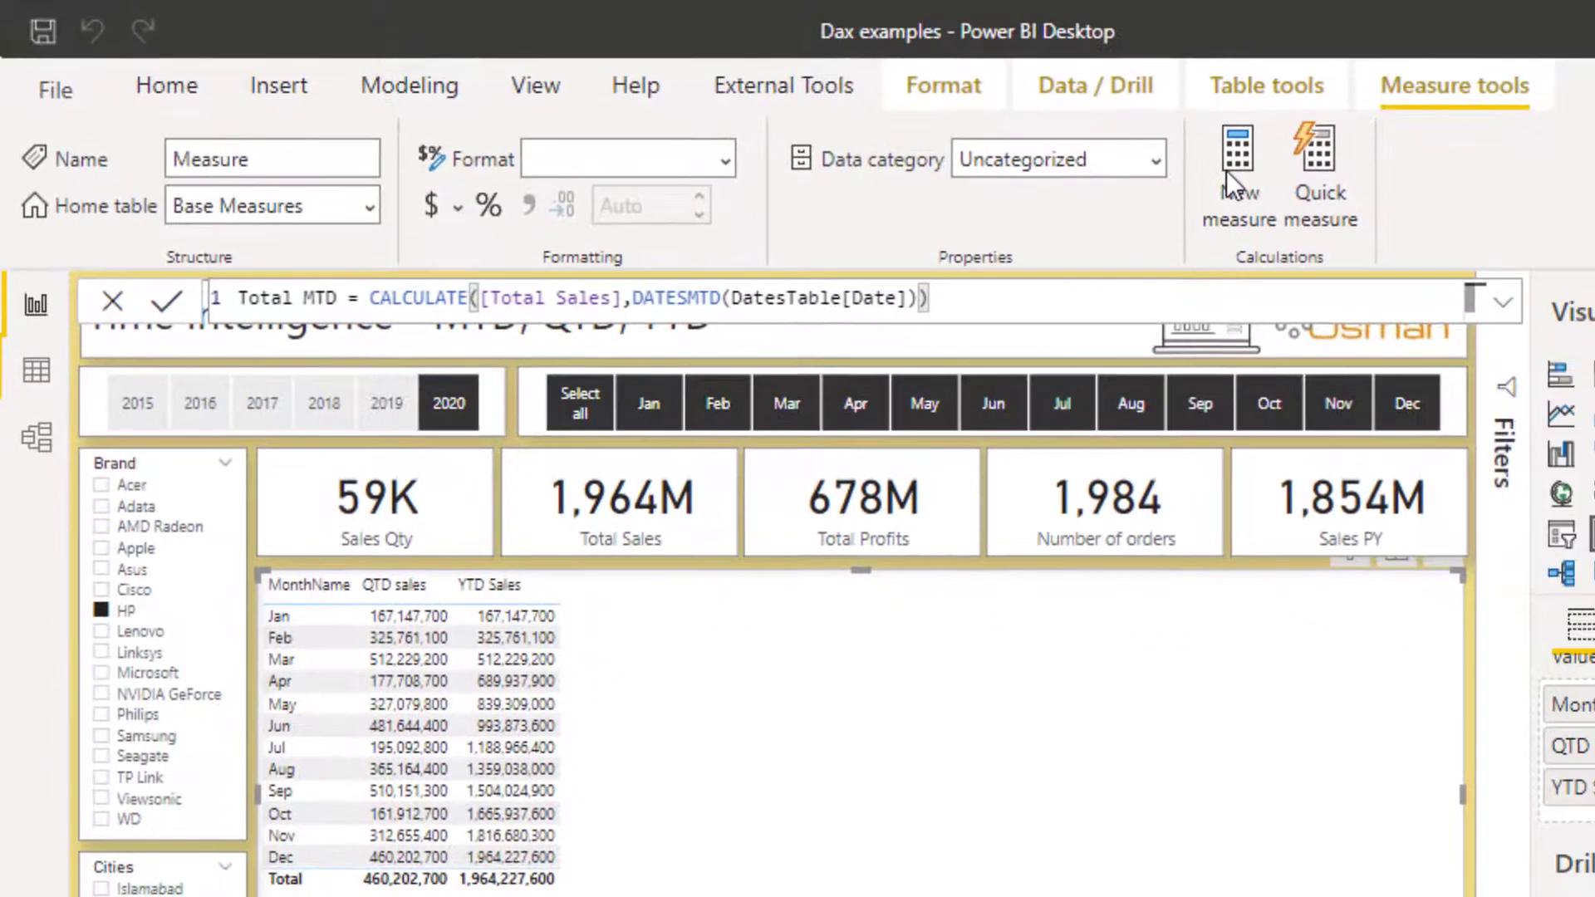
key(Return)
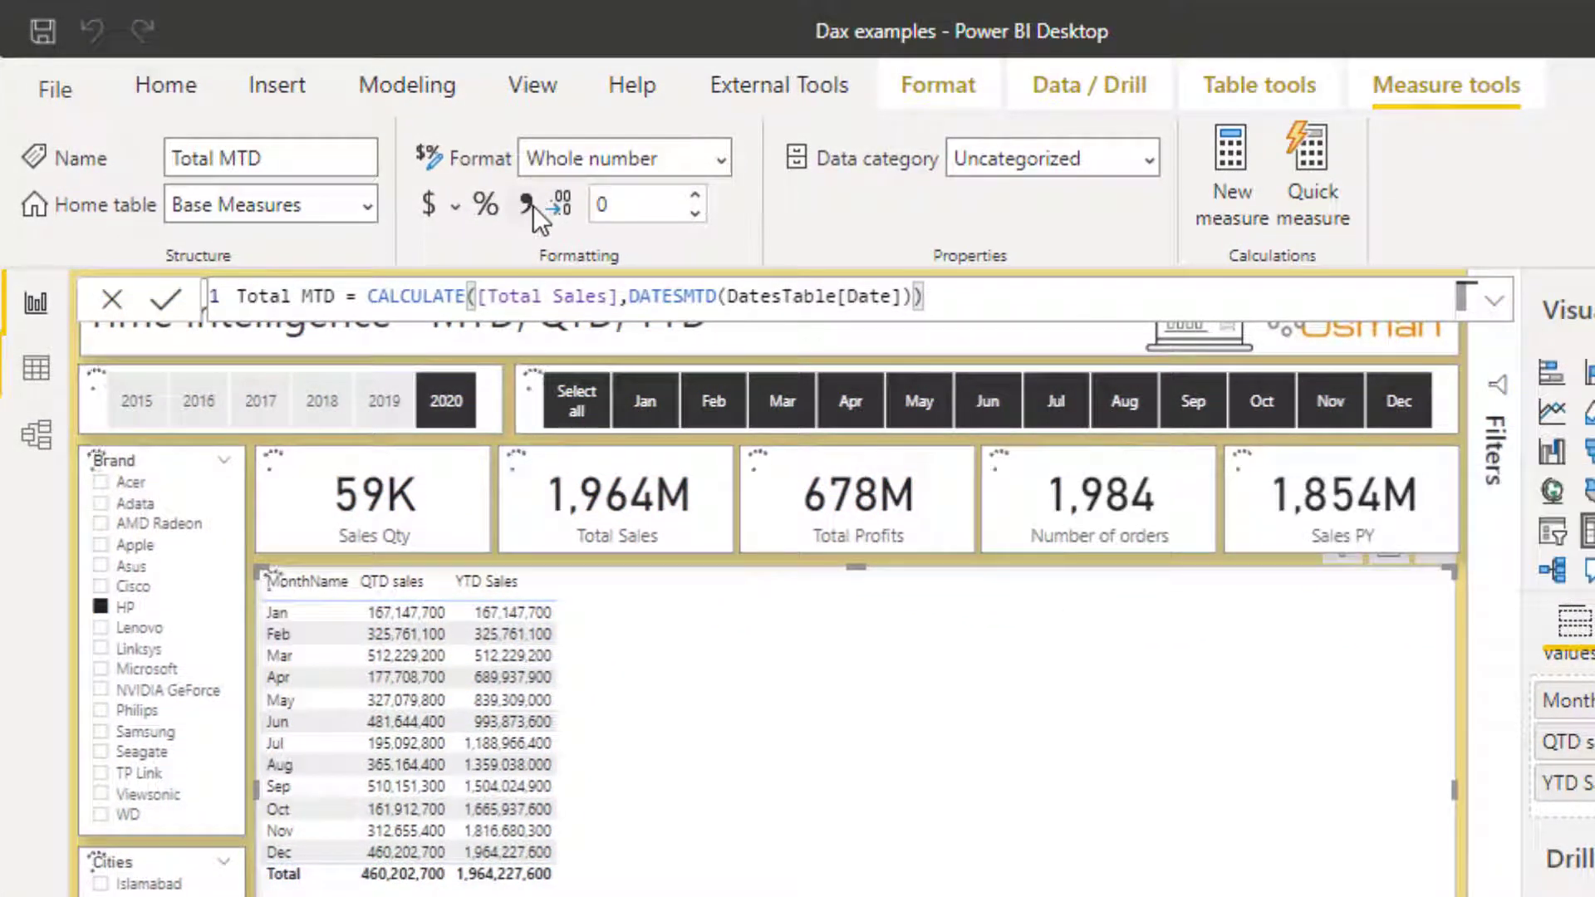
click(527, 206)
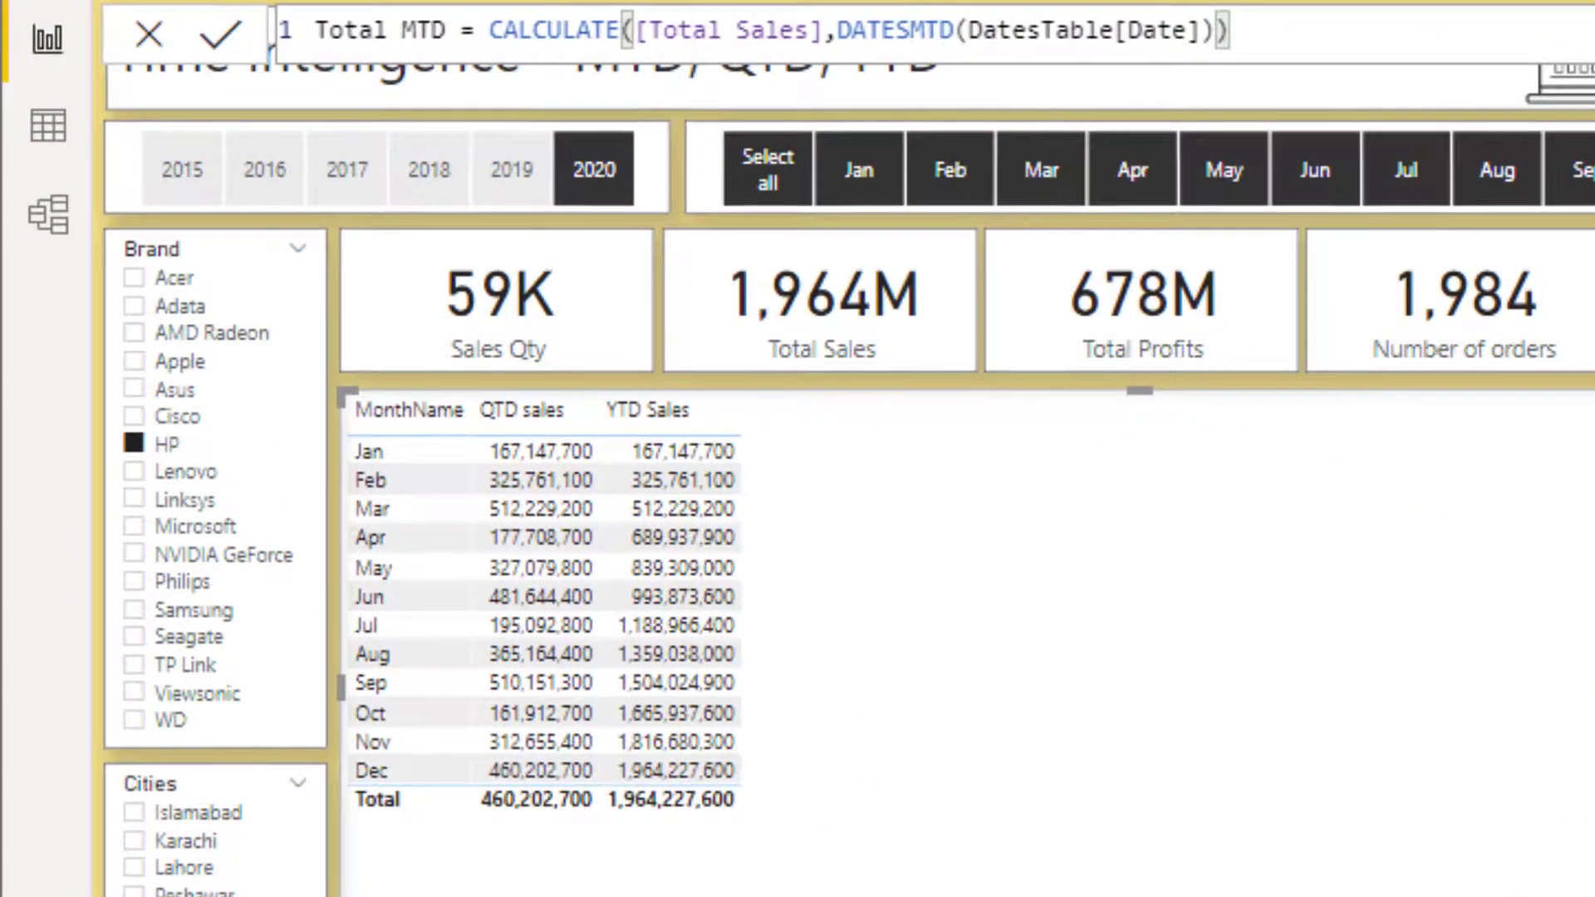
- Show Total MTD and MTD sales in the table visual instead of QTD sales and YTD Sales, and compare the two columns enlarged
drag(1594, 864, 1042, 869)
drag(1260, 841, 1260, 841)
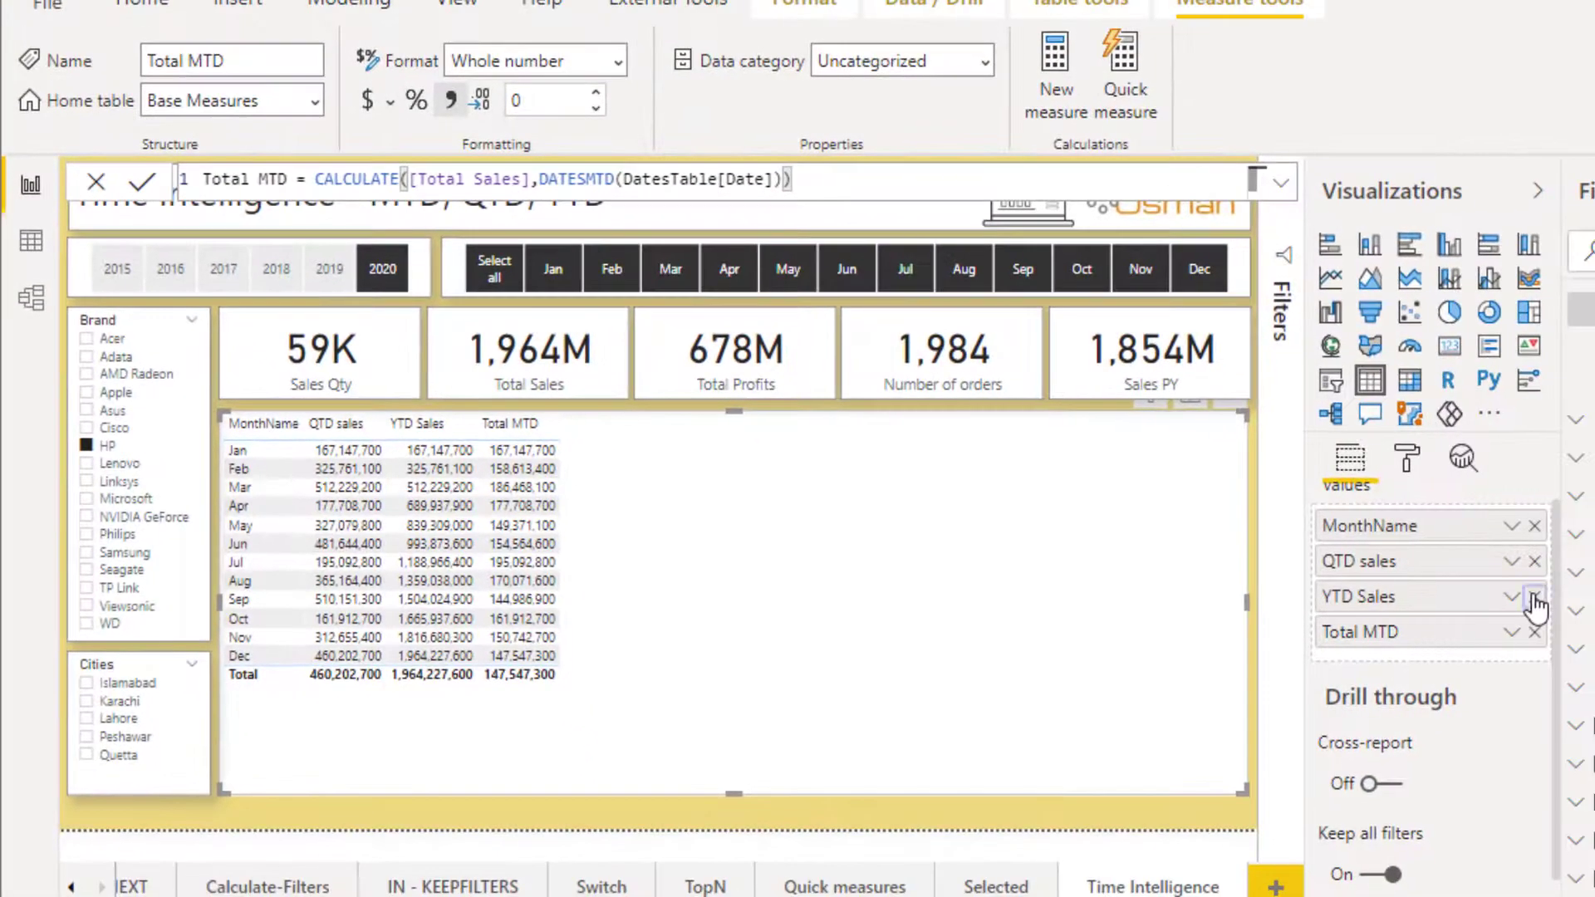
click(1533, 596)
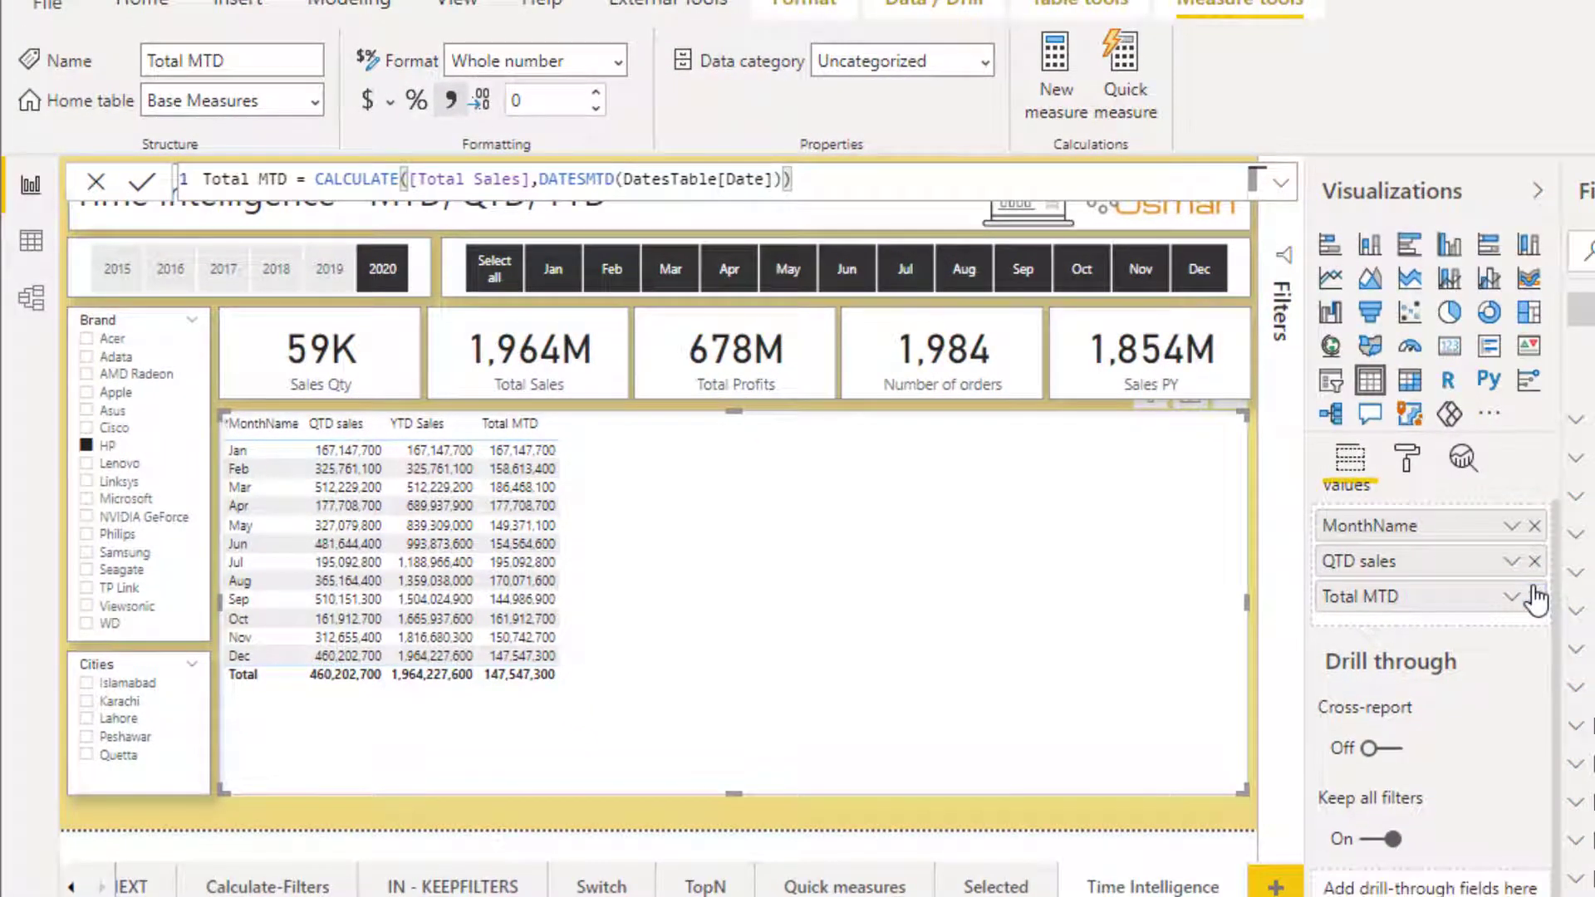
click(1533, 579)
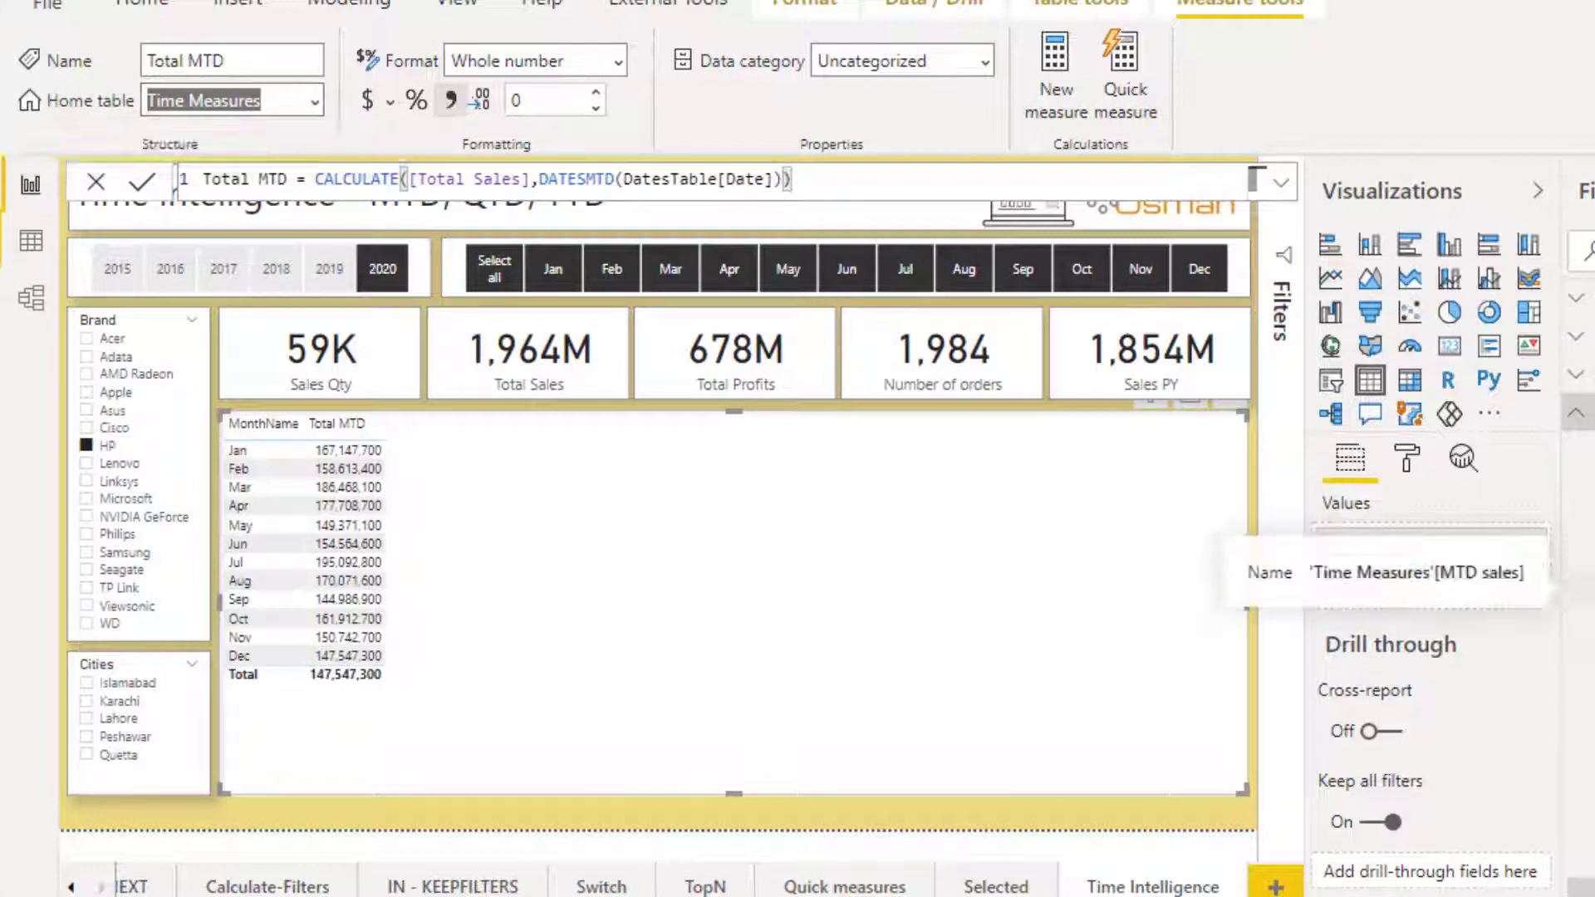
drag(1592, 575, 1505, 586)
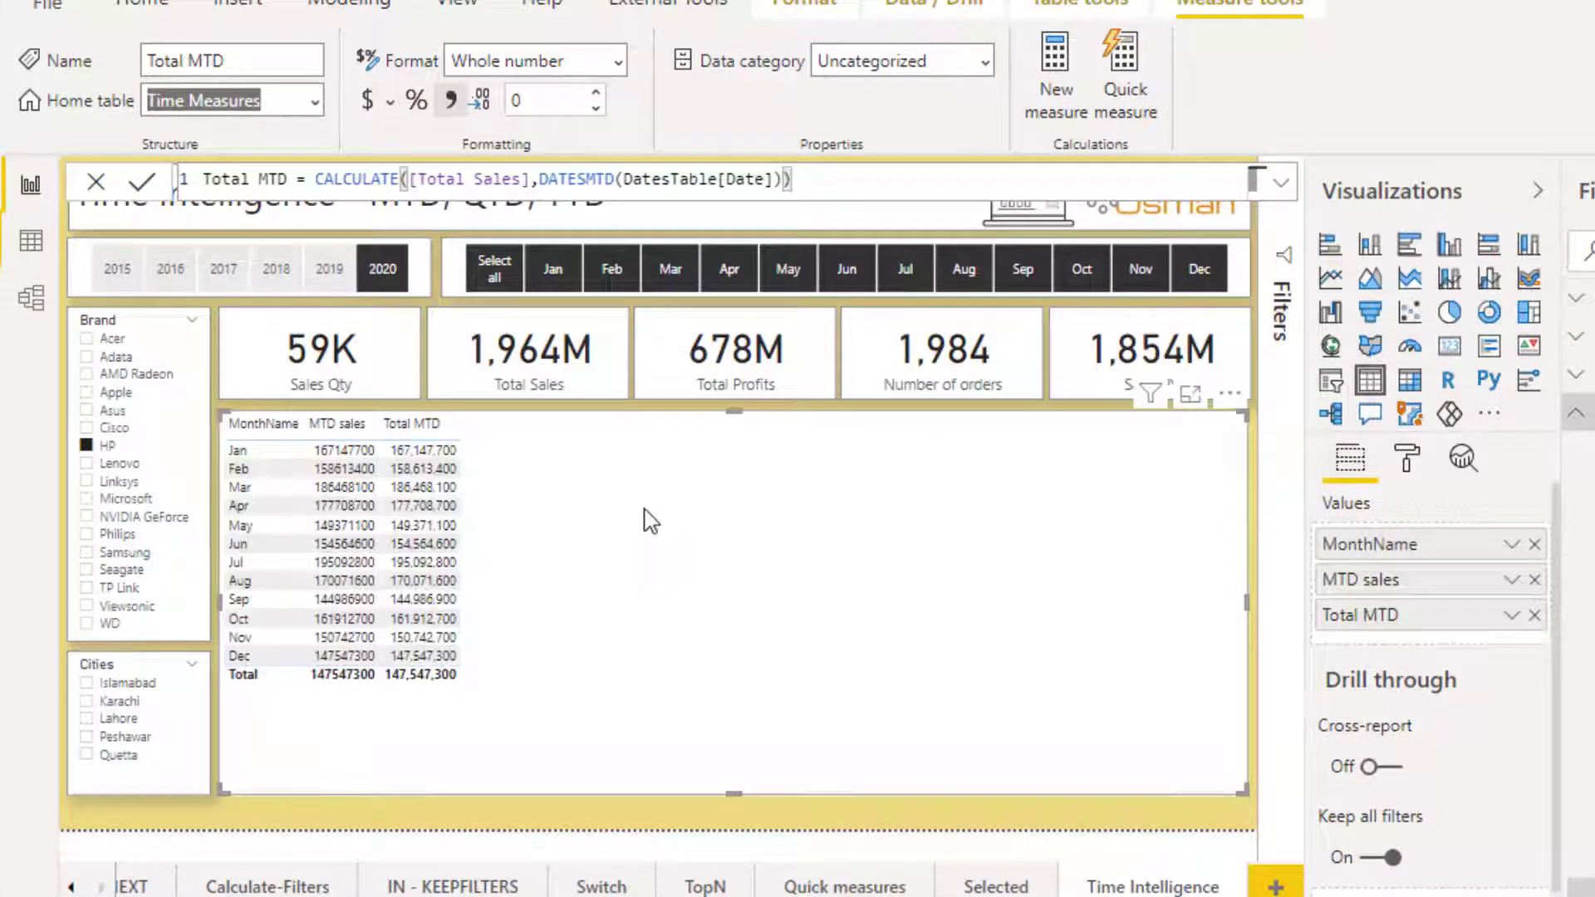
click(1190, 396)
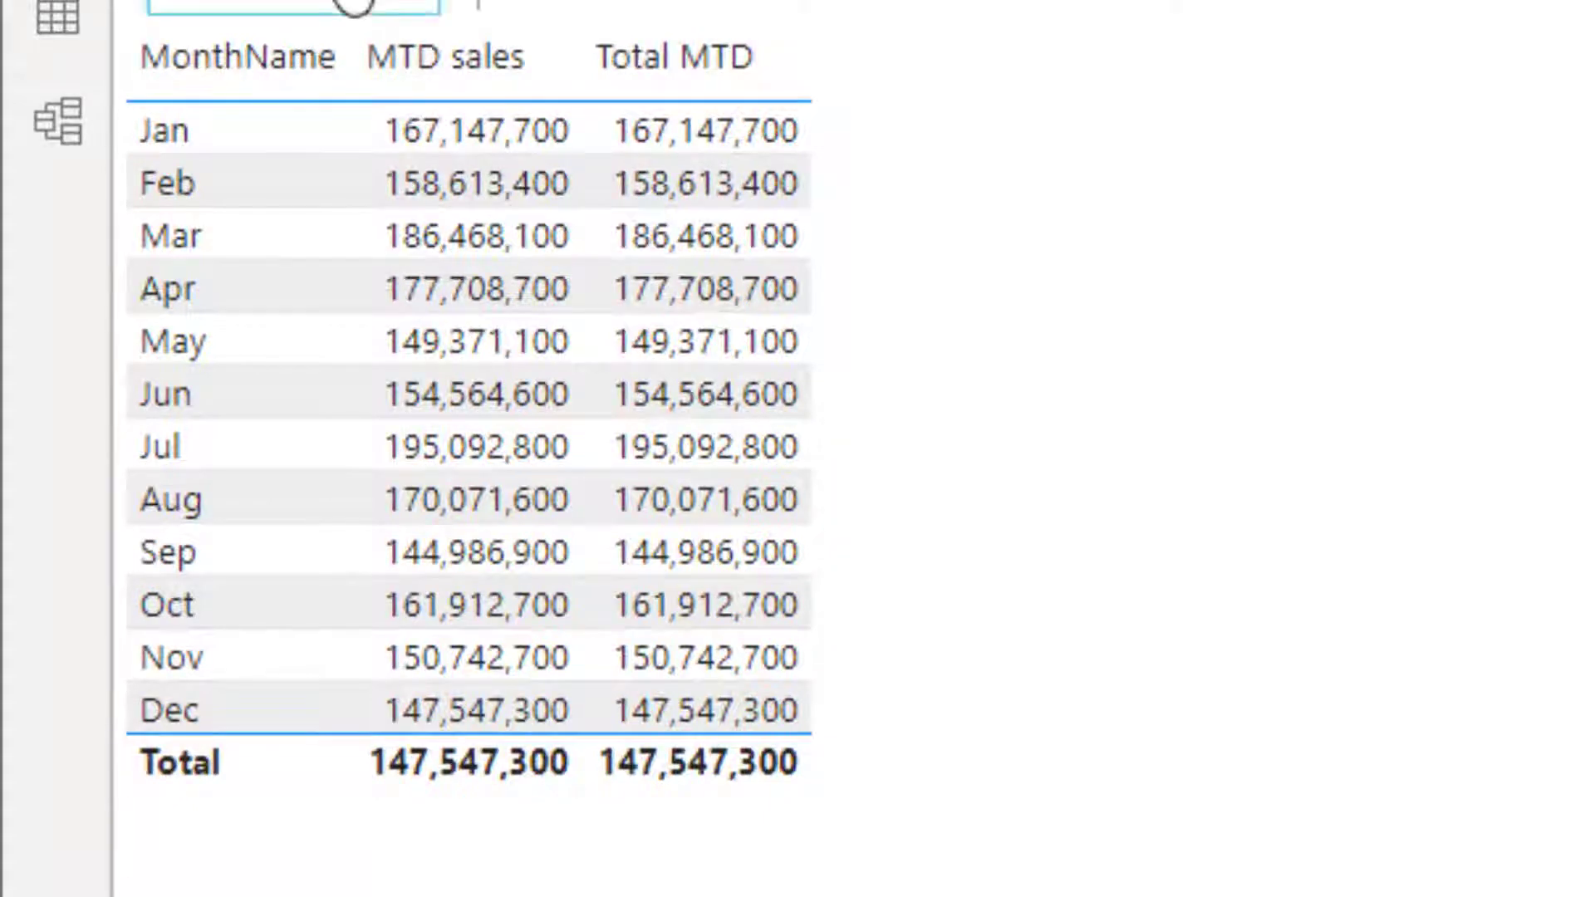
click(423, 4)
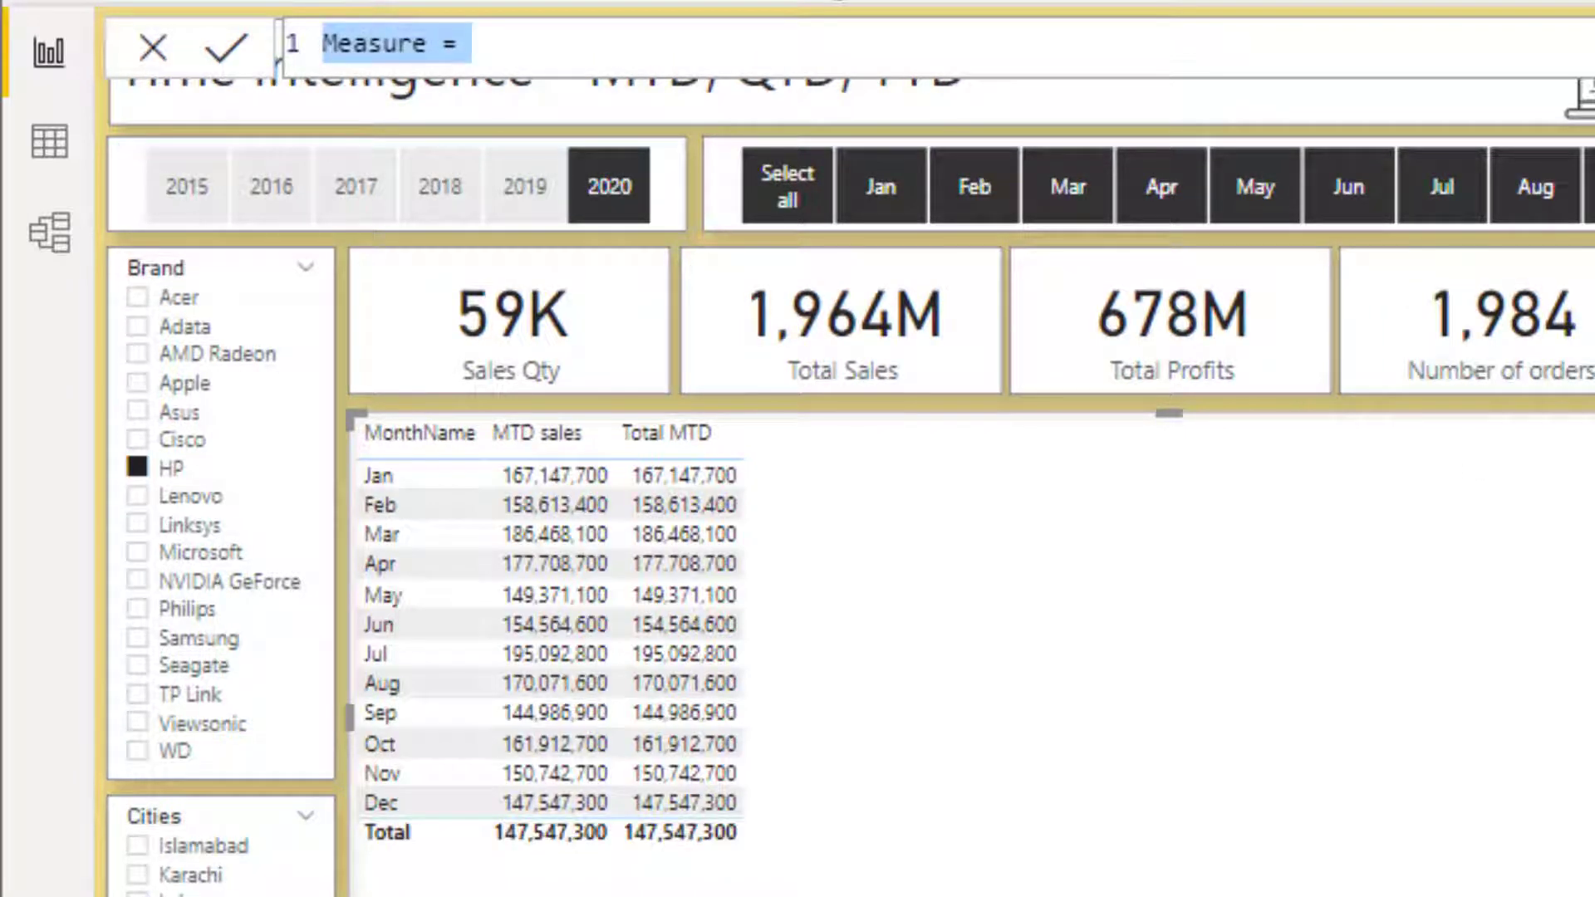
- Start a new measure named Total QTD in the Time Measures table, using CALCULATE with [total sales] as its expression
text(Total )
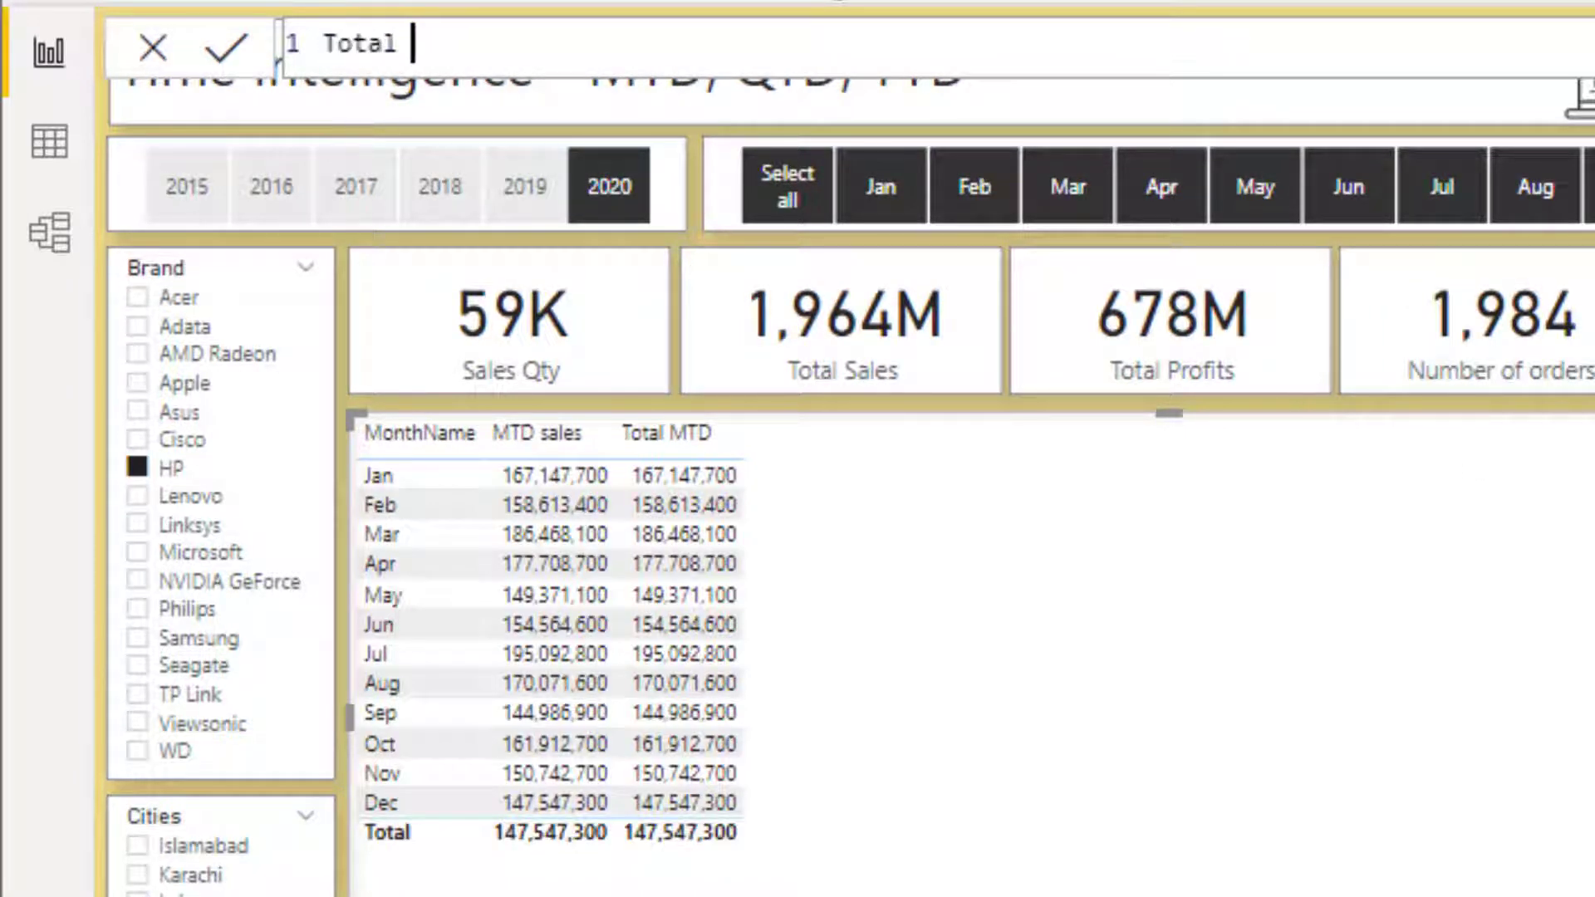
text(QTD = cac)
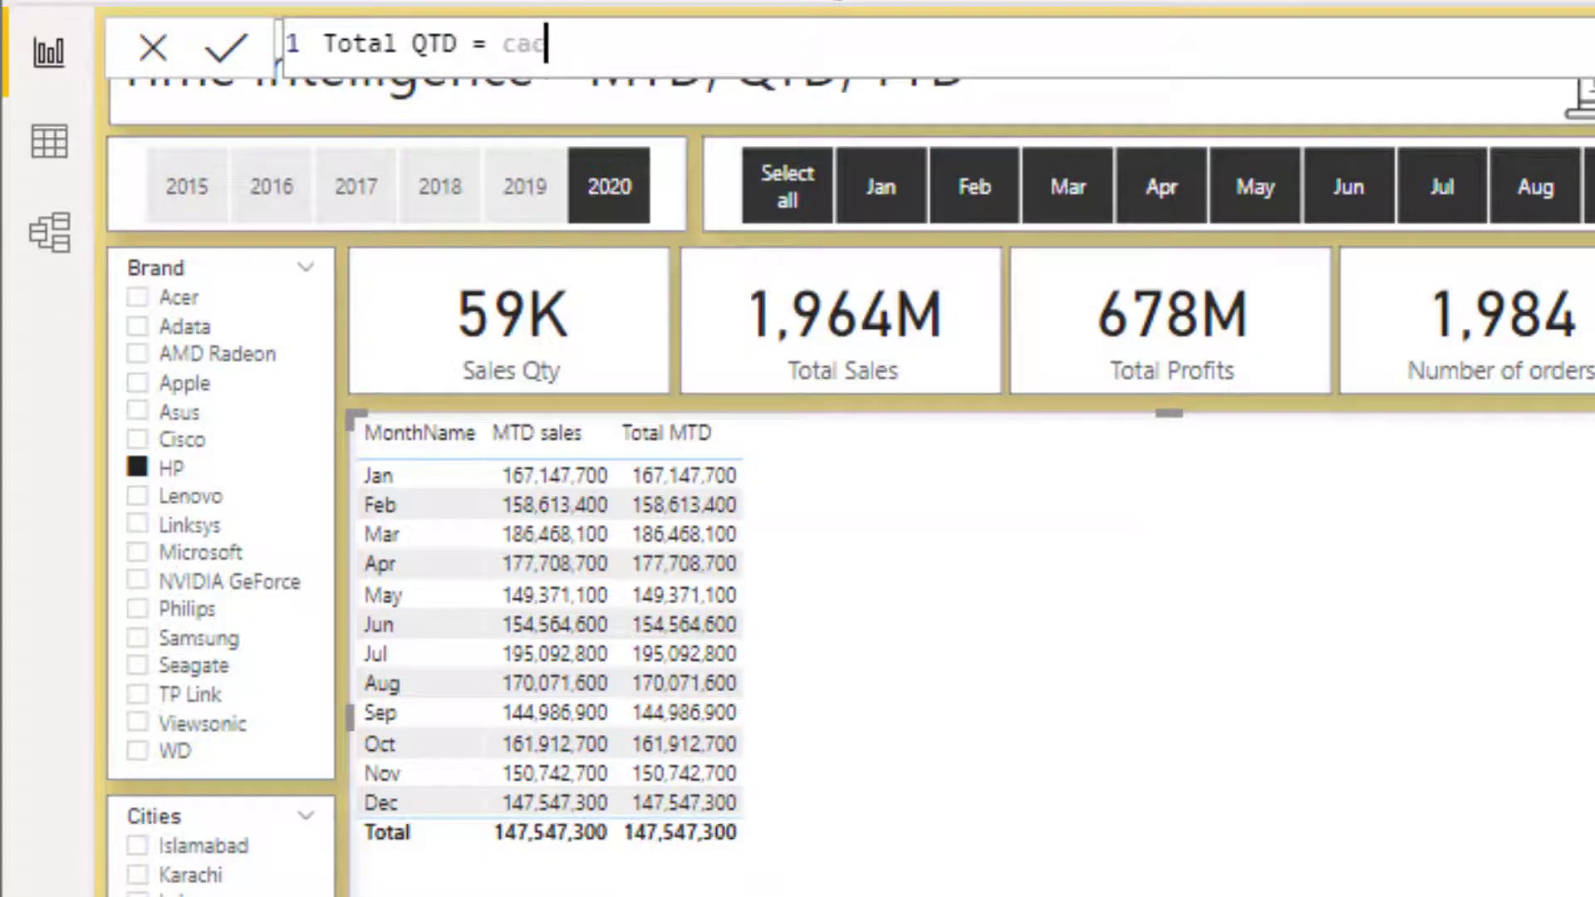
key(BackSpace)
text(LCULATE()
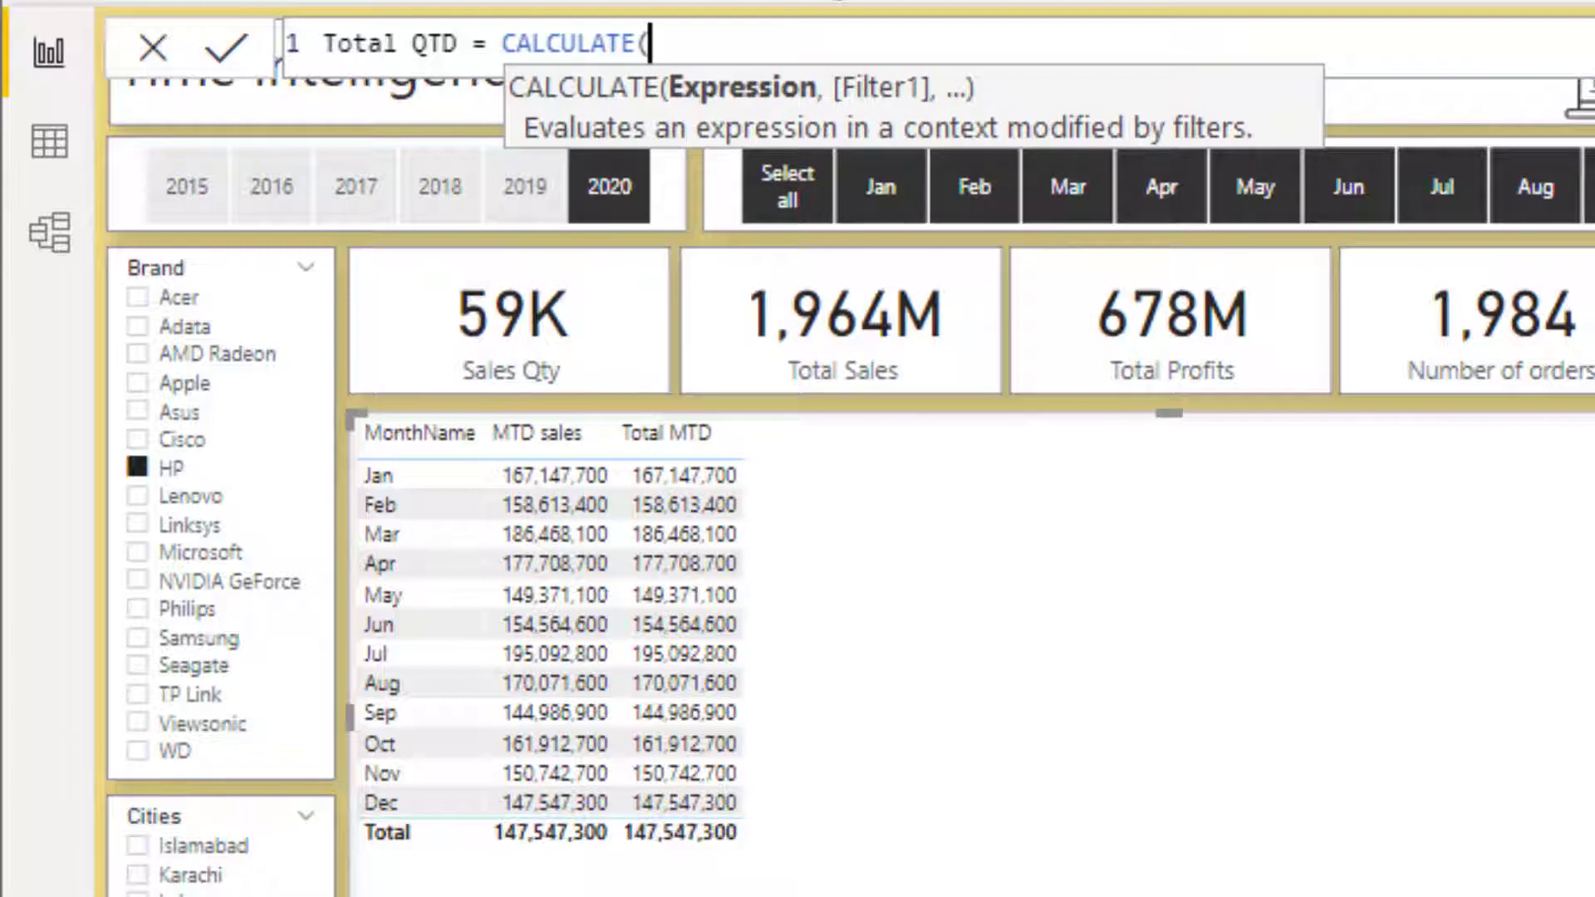
text([tot)
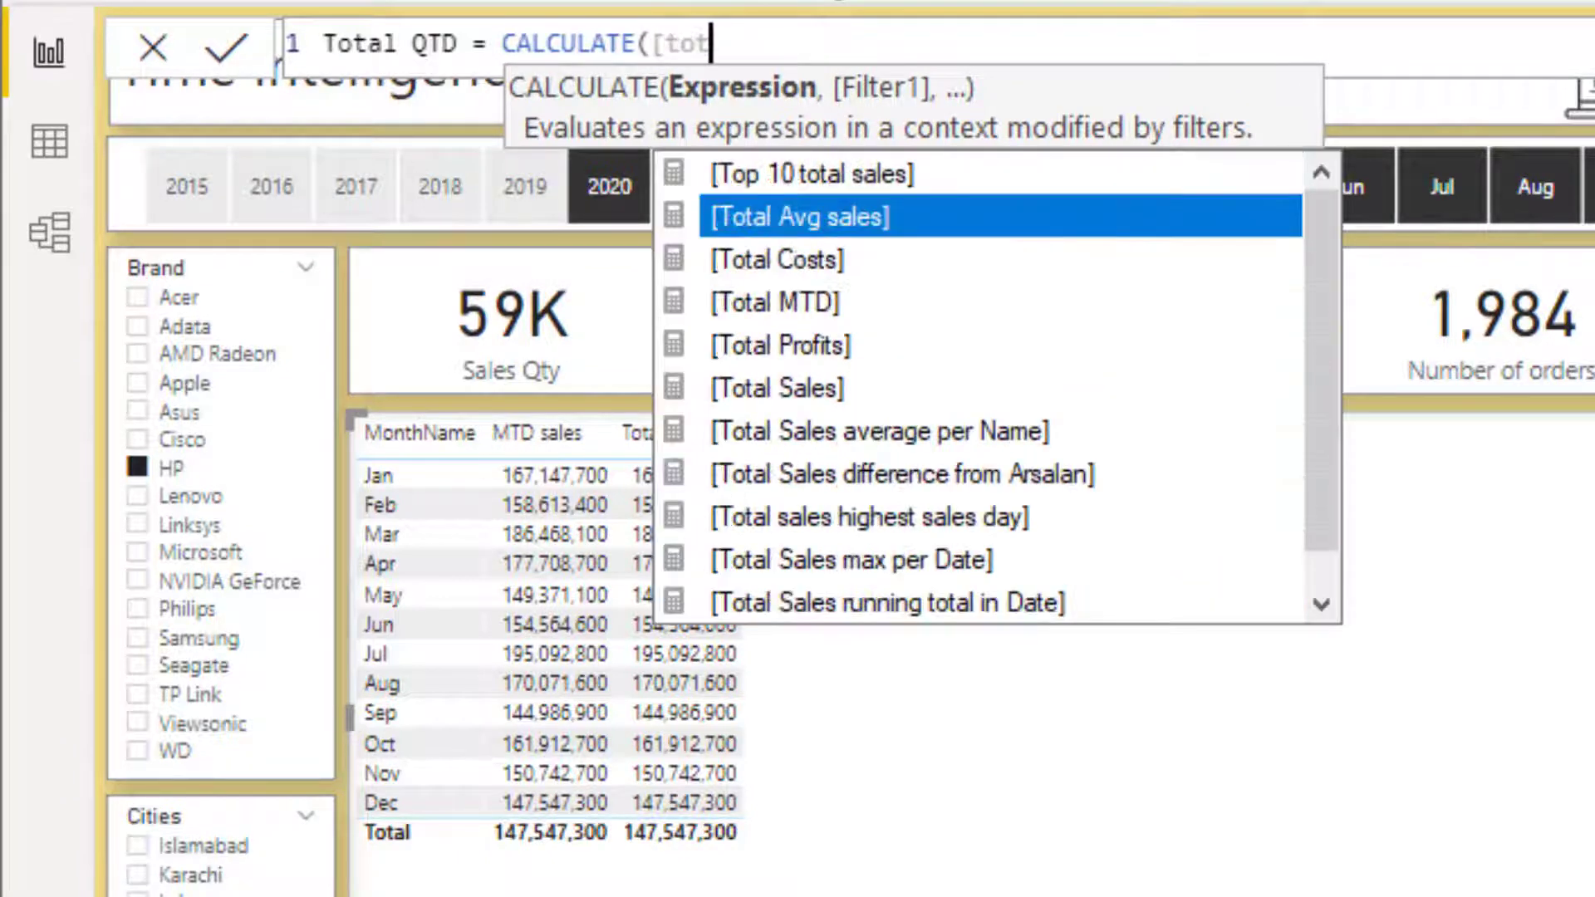
text(al sales)
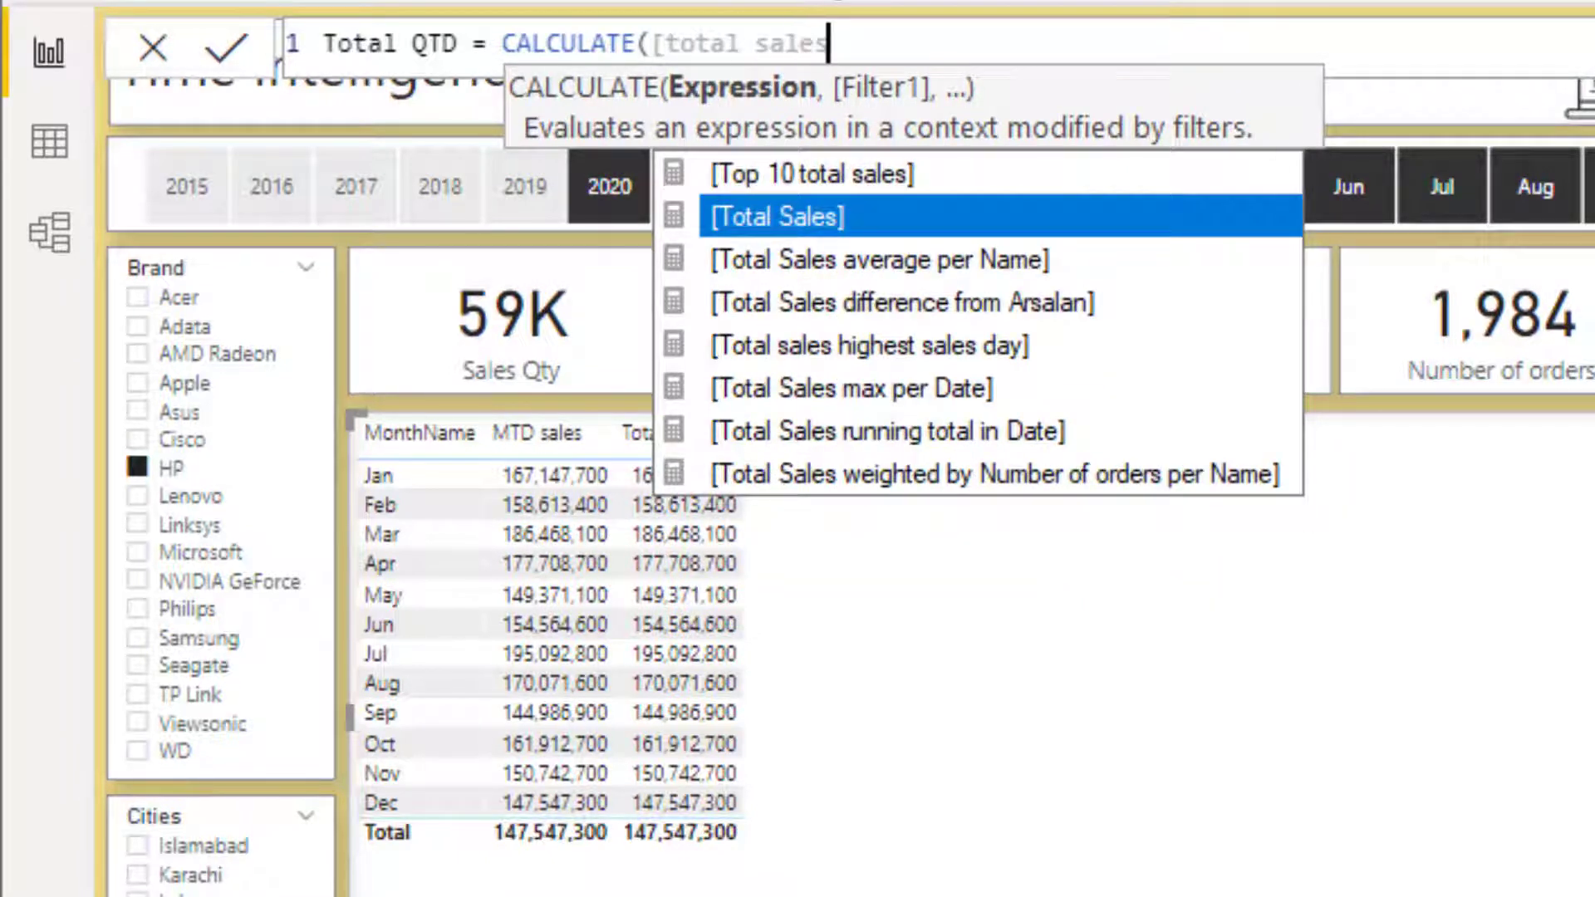
text(],)
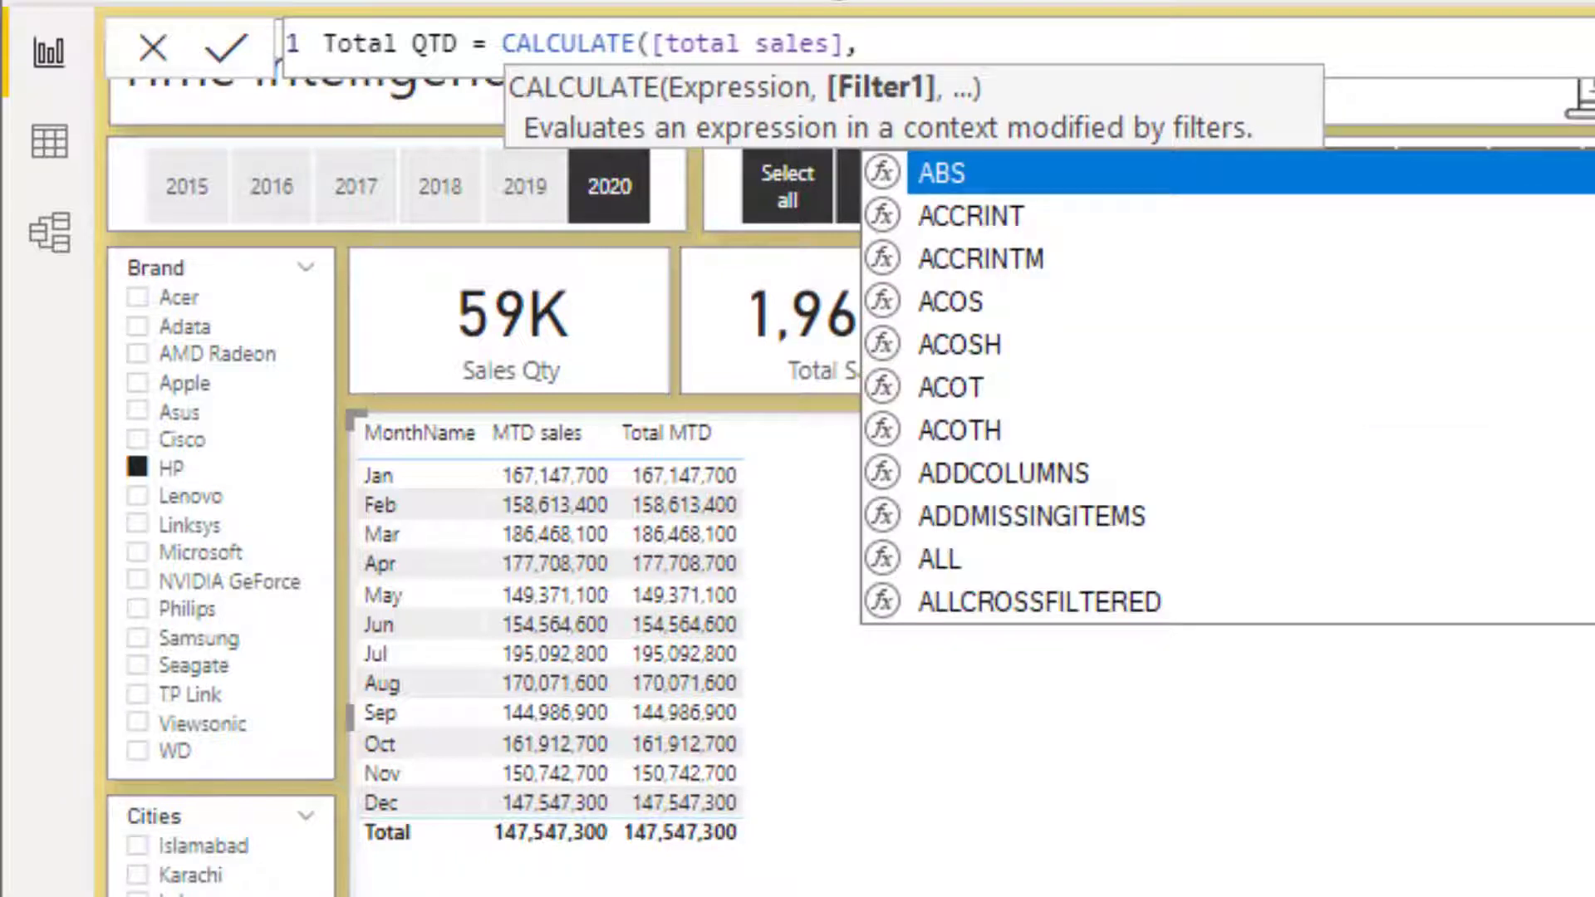
- Insert the DATESQTD function as the CALCULATE filter of the Total QTD measure
text(d)
key(BackSpace)
text(dates)
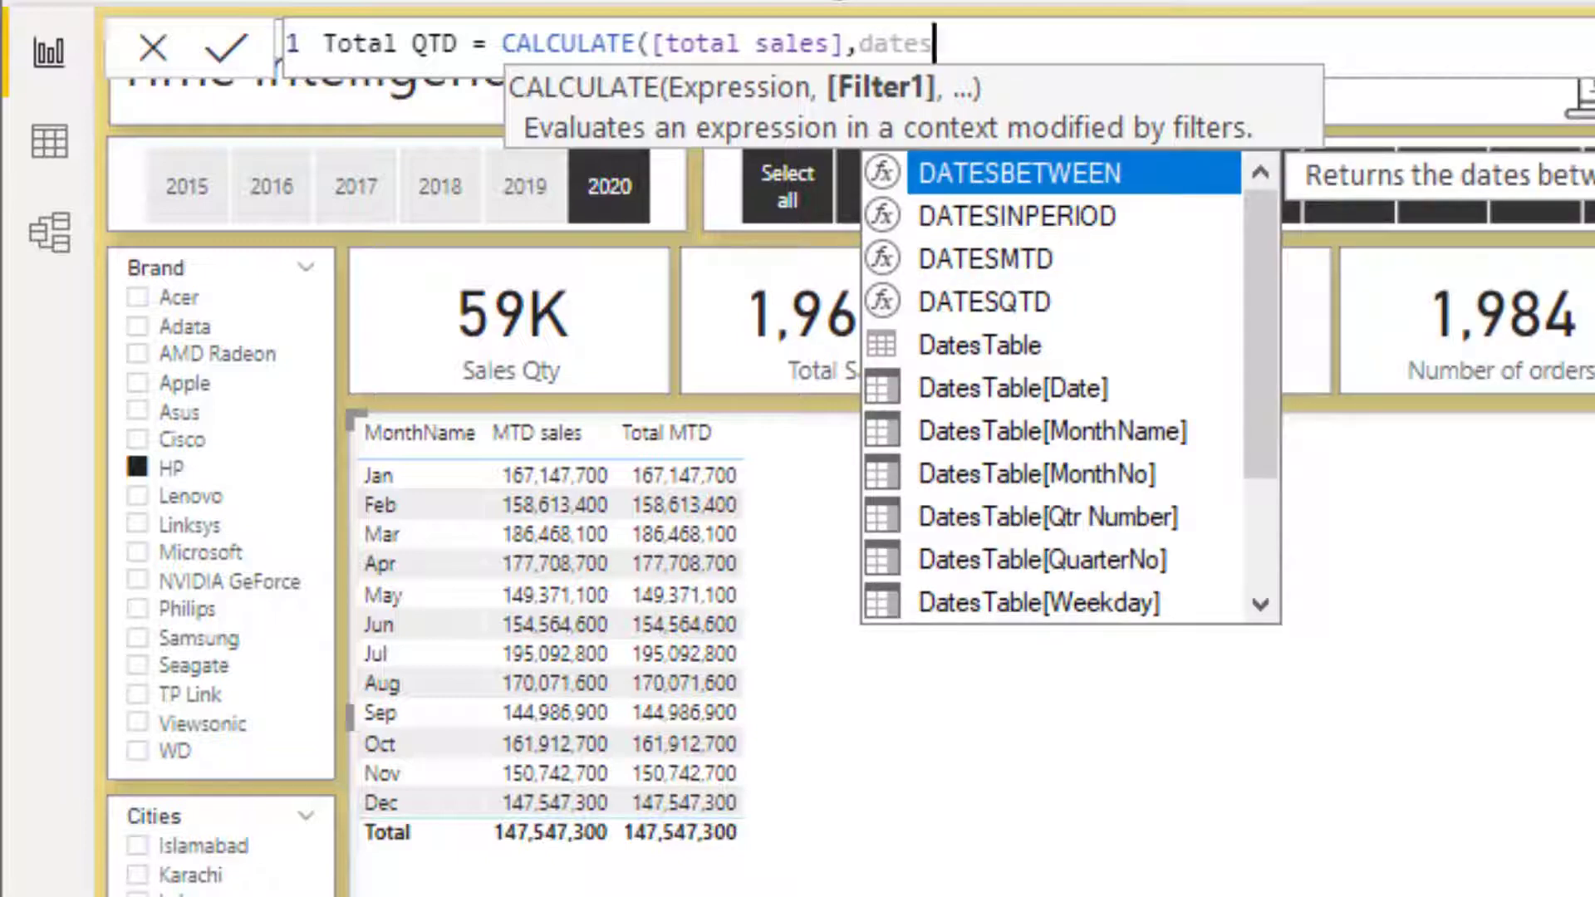
key(Down)
key(Down)
key(Down)
key(Tab)
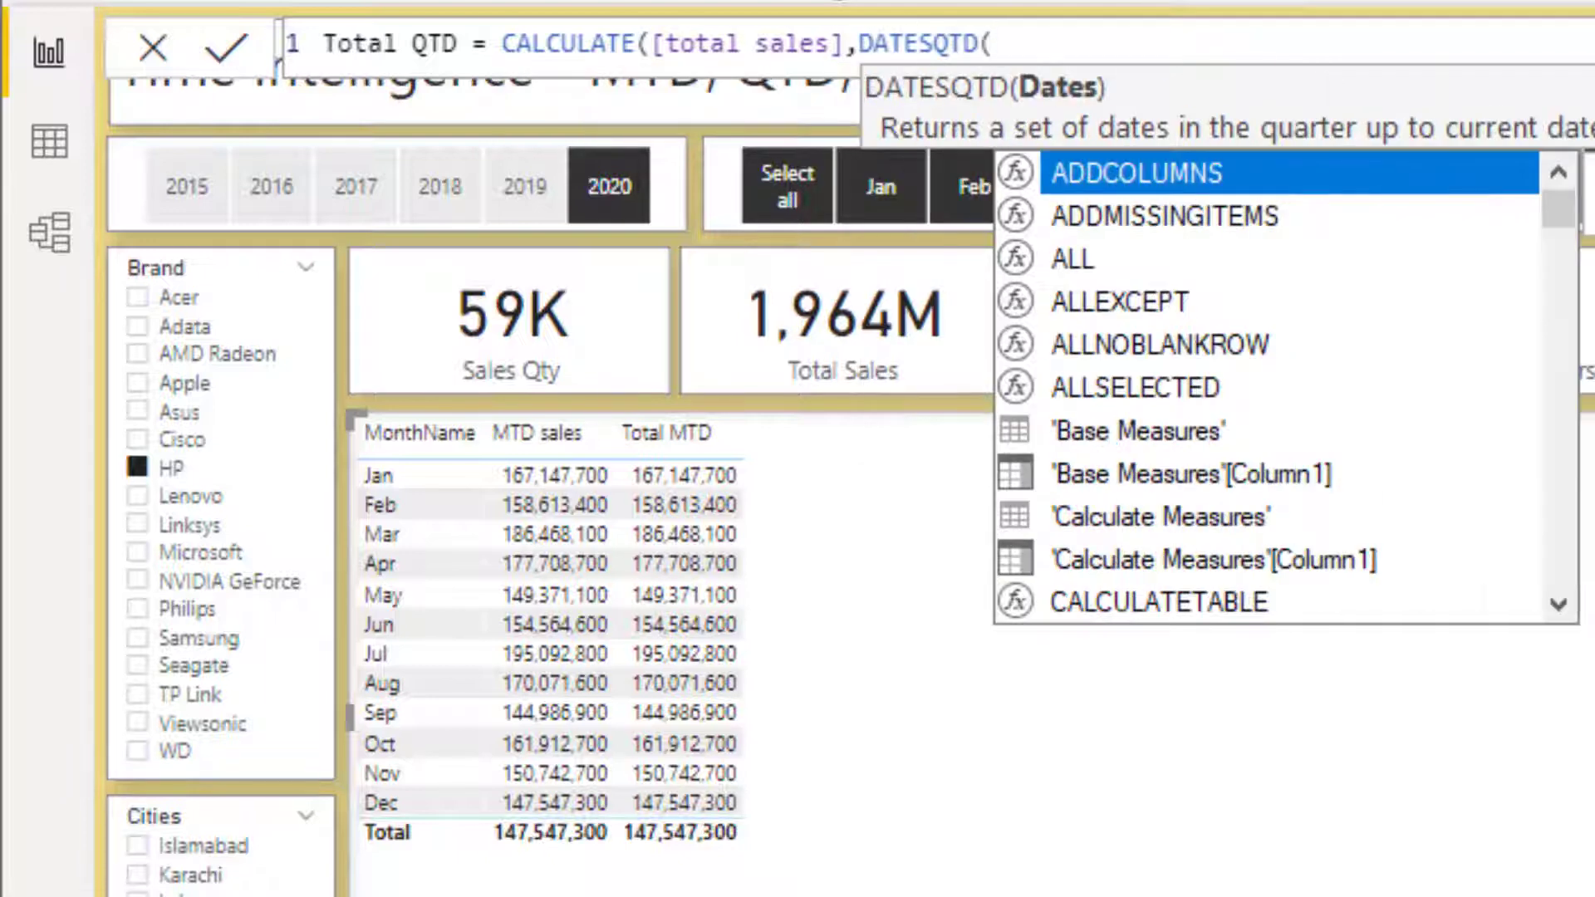
- Complete DATESQTD with DatesTable[Date], commit the Total QTD measure and format it with a thousands separator
text(dates)
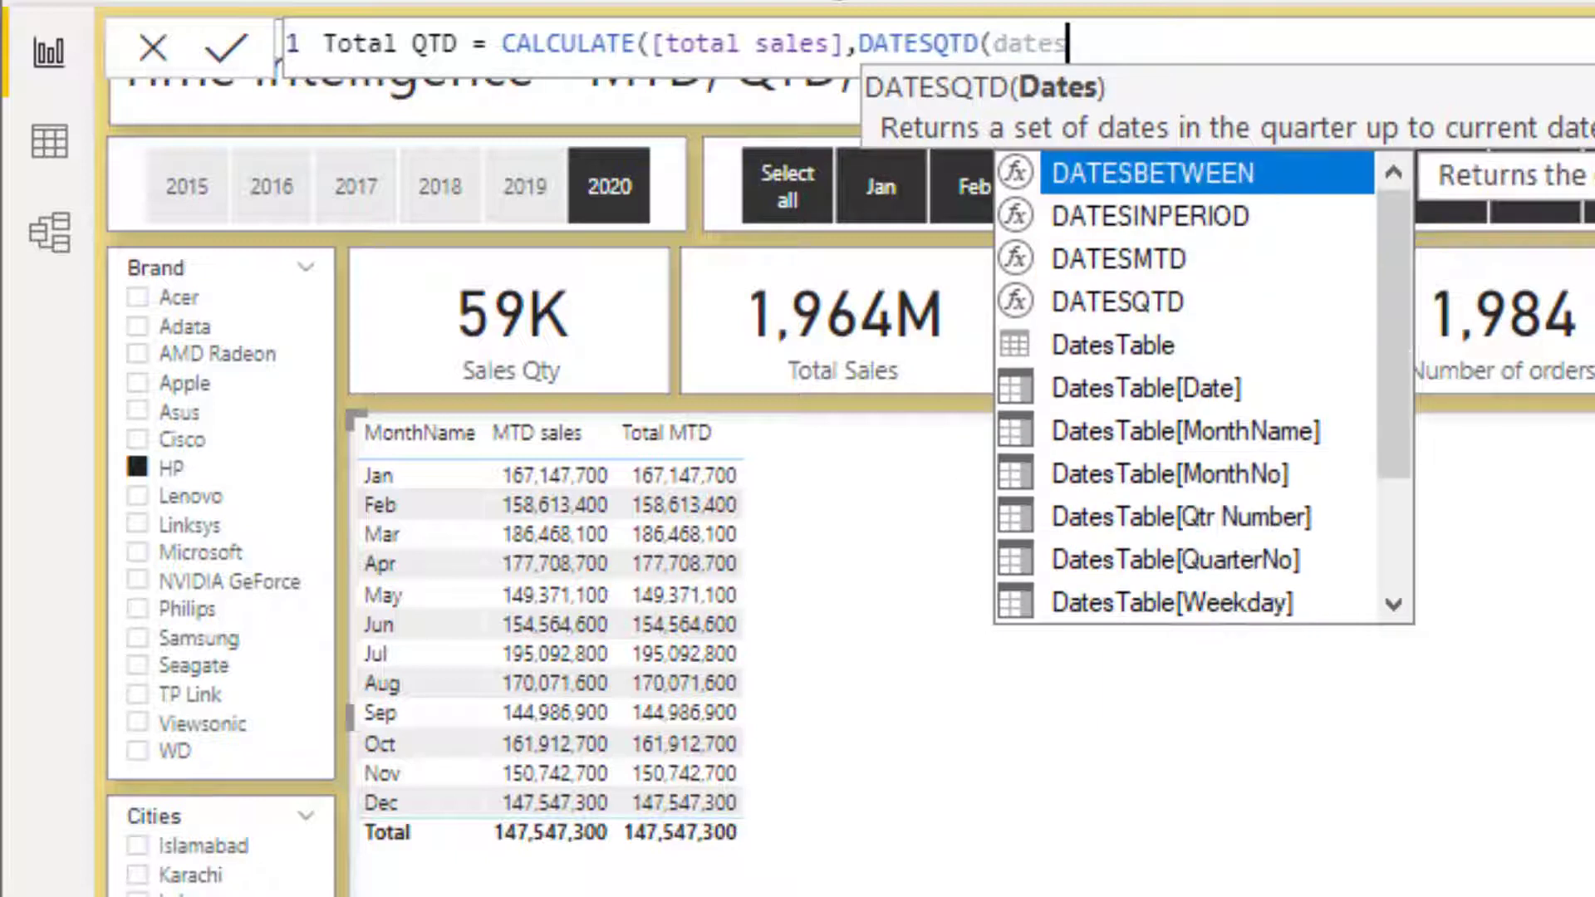
key(Down)
key(Down)
key(Down)
key(Down)
key(Down)
key(Tab)
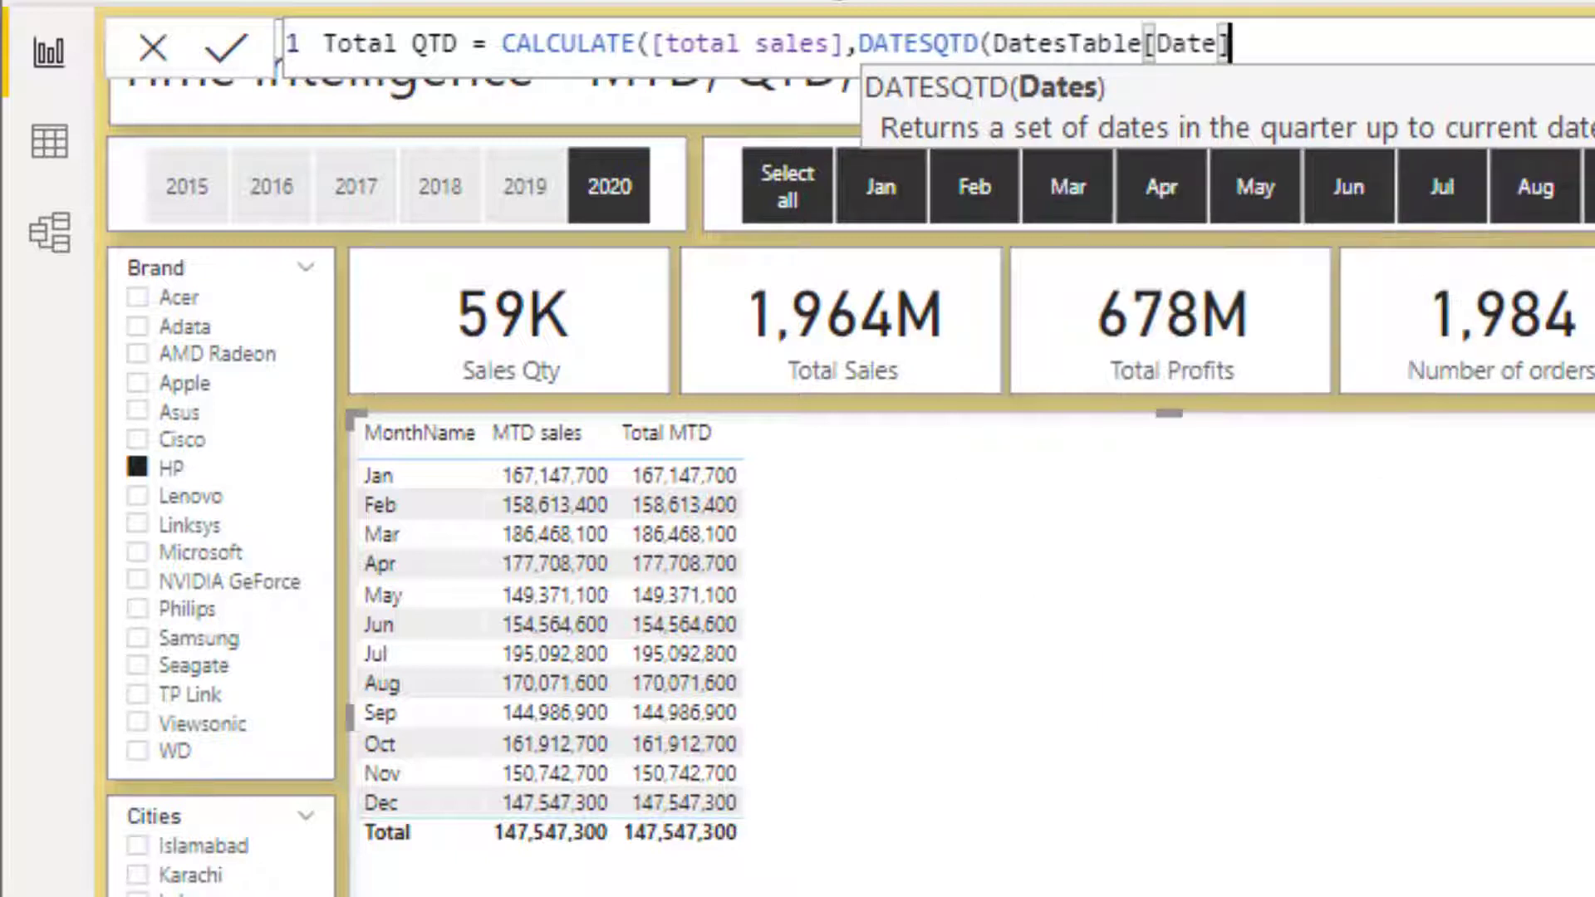
text())
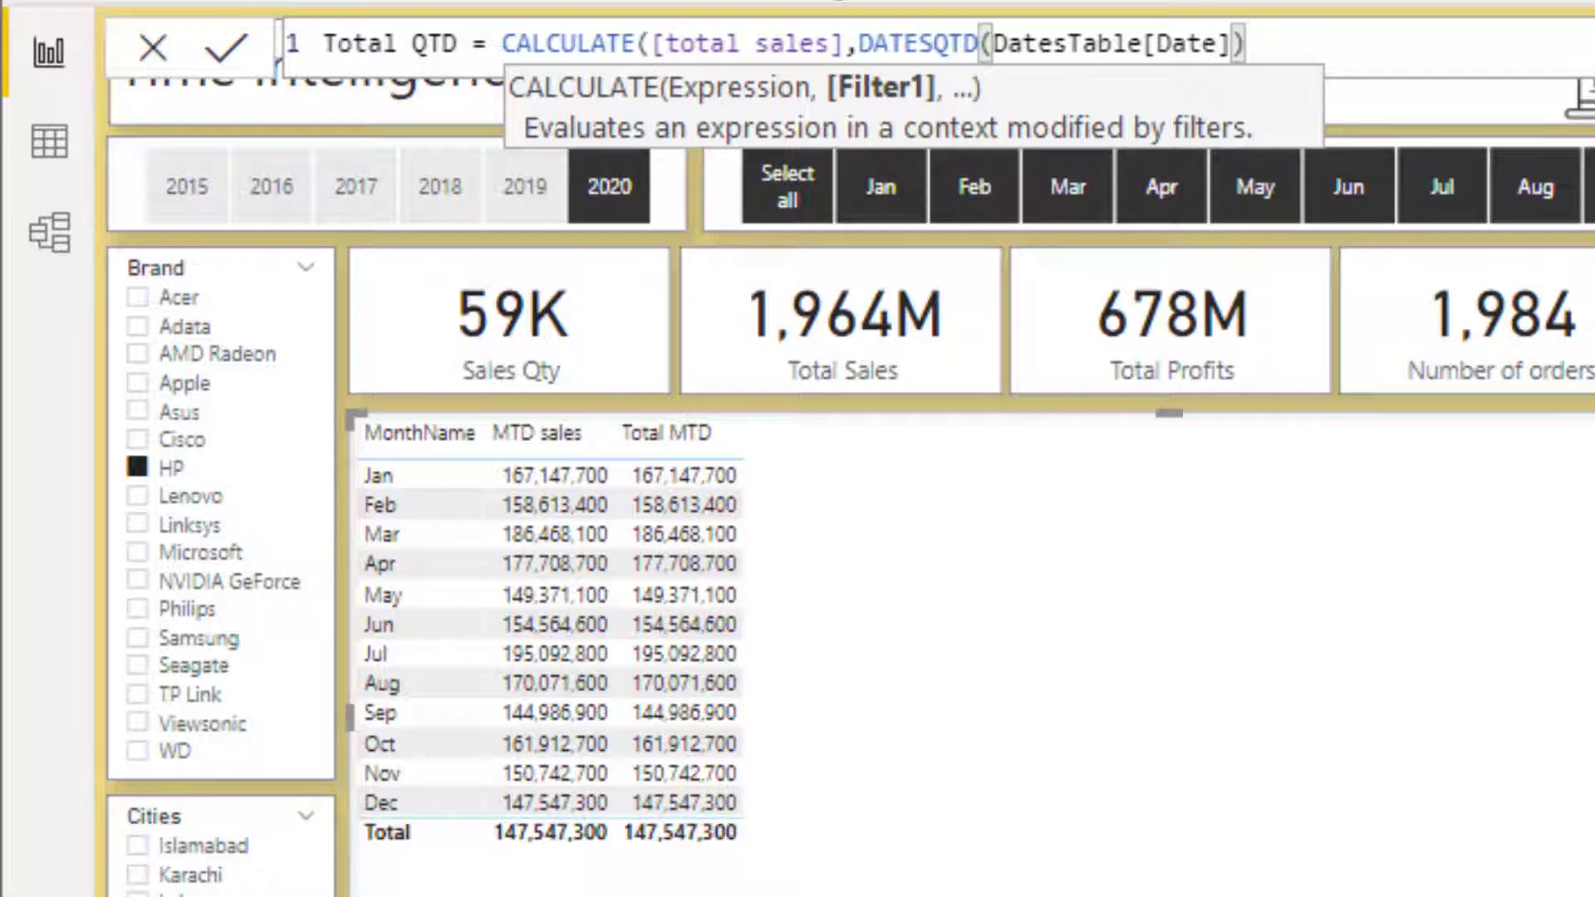
text())
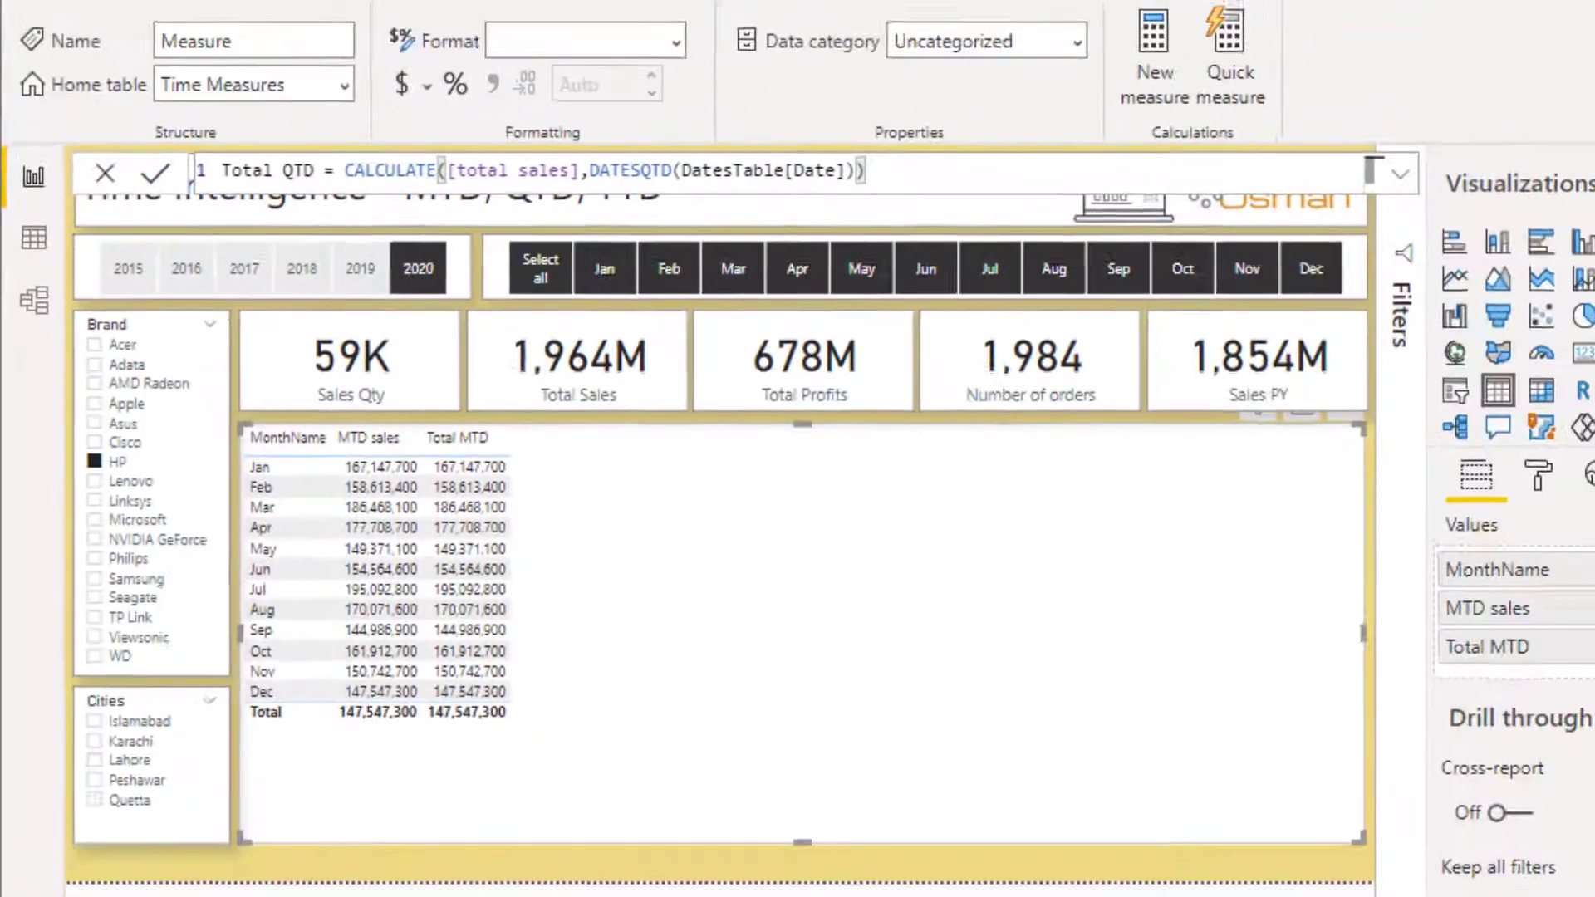
key(Return)
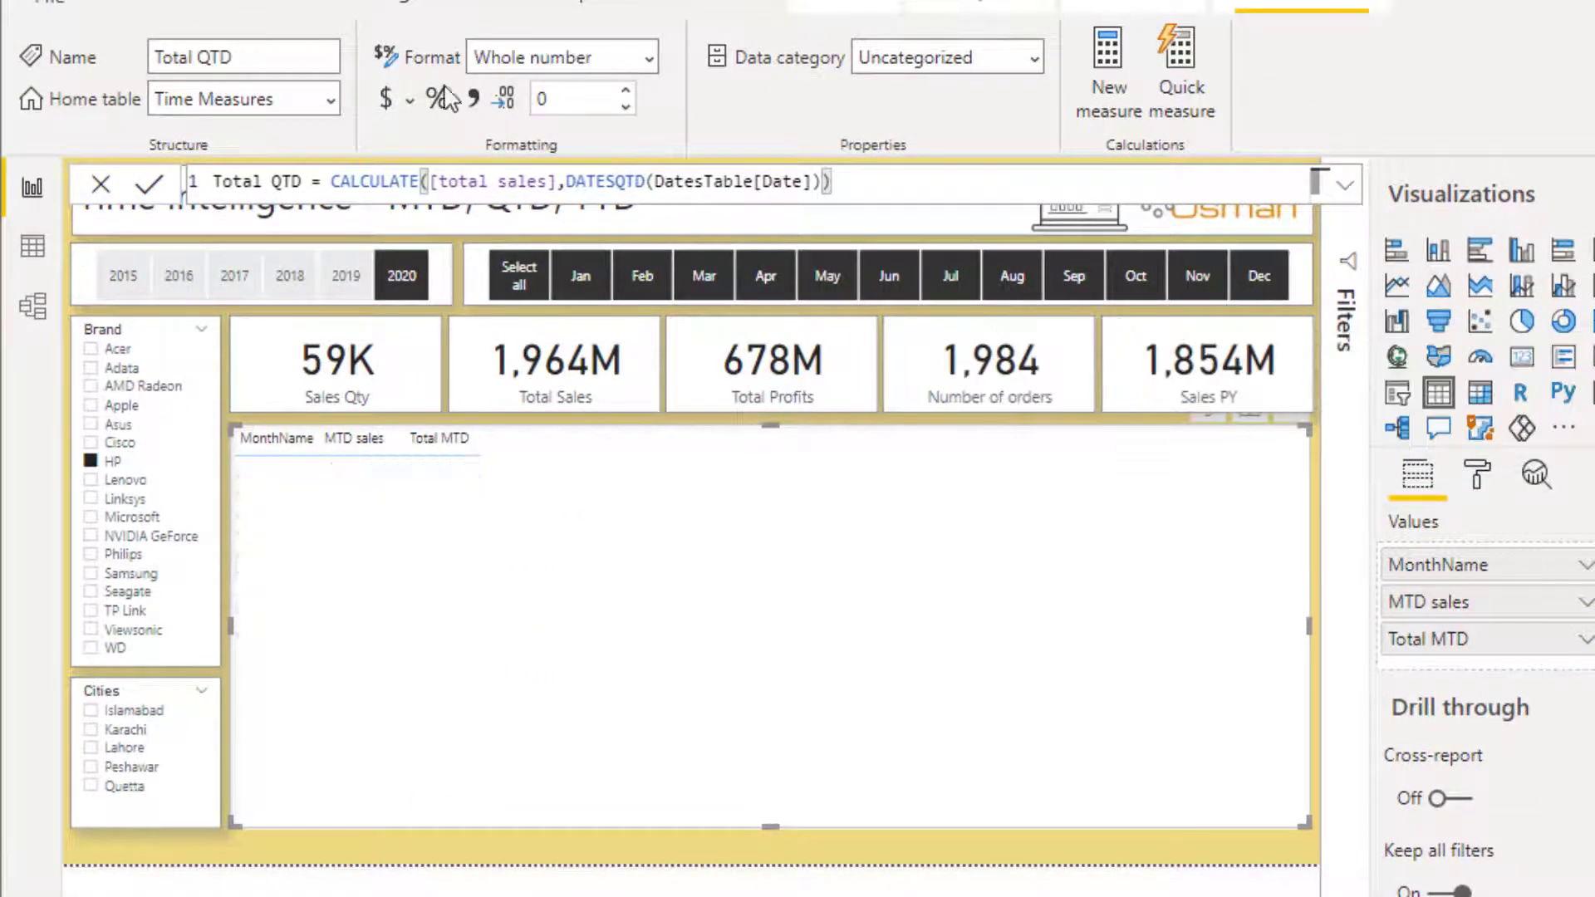
click(473, 94)
- Show Total QTD and QTD sales in the table visual instead of MTD sales and Total MTD
drag(1590, 552, 796, 650)
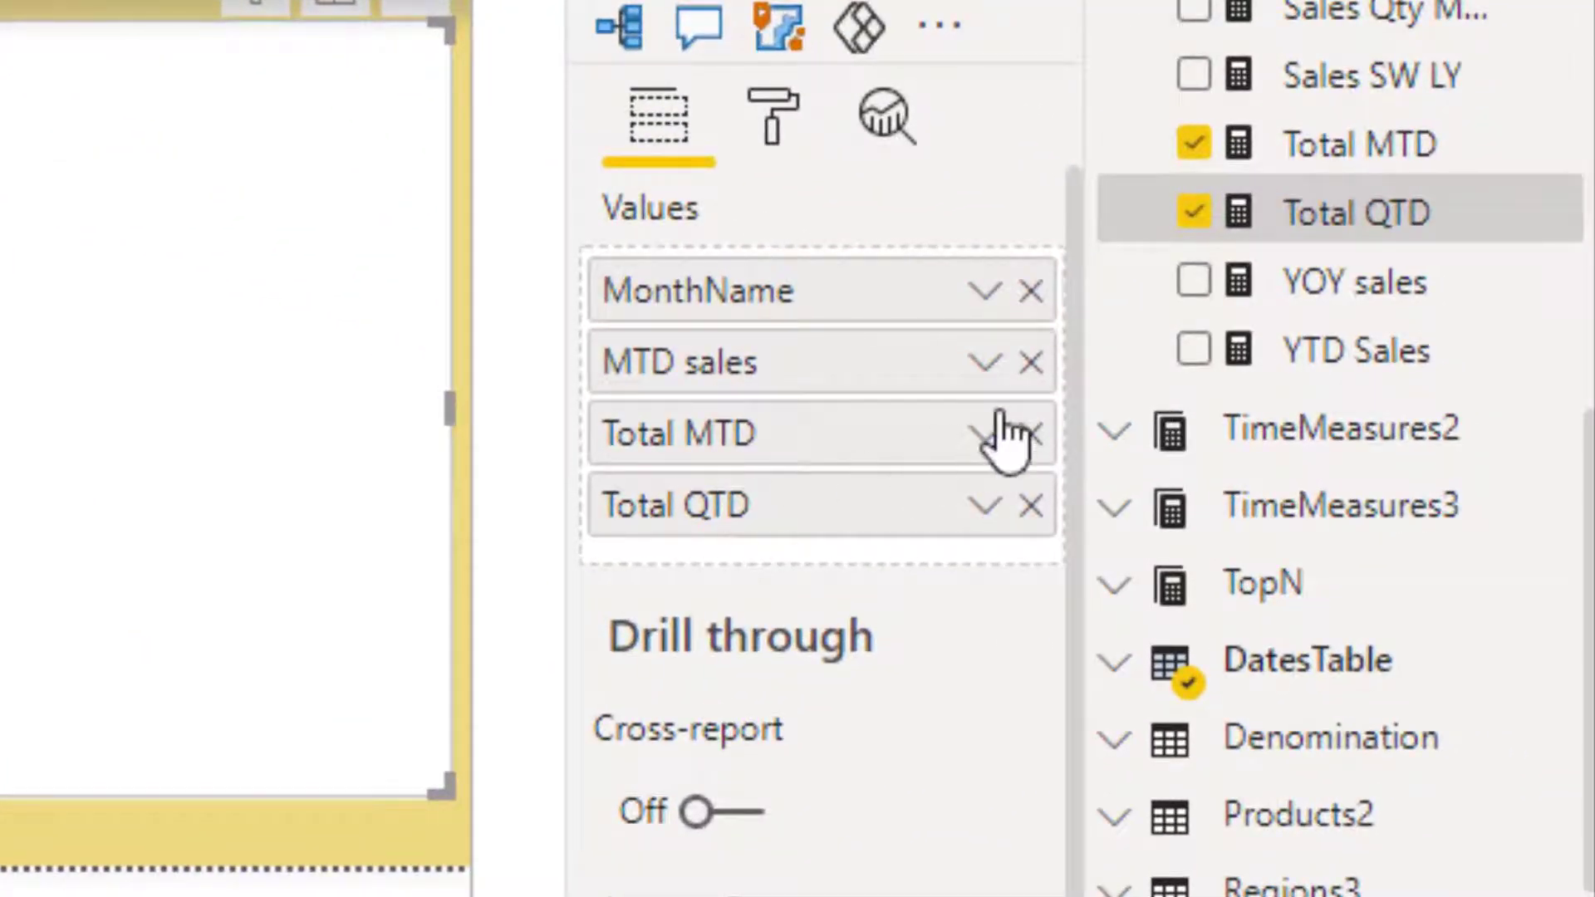
click(1030, 362)
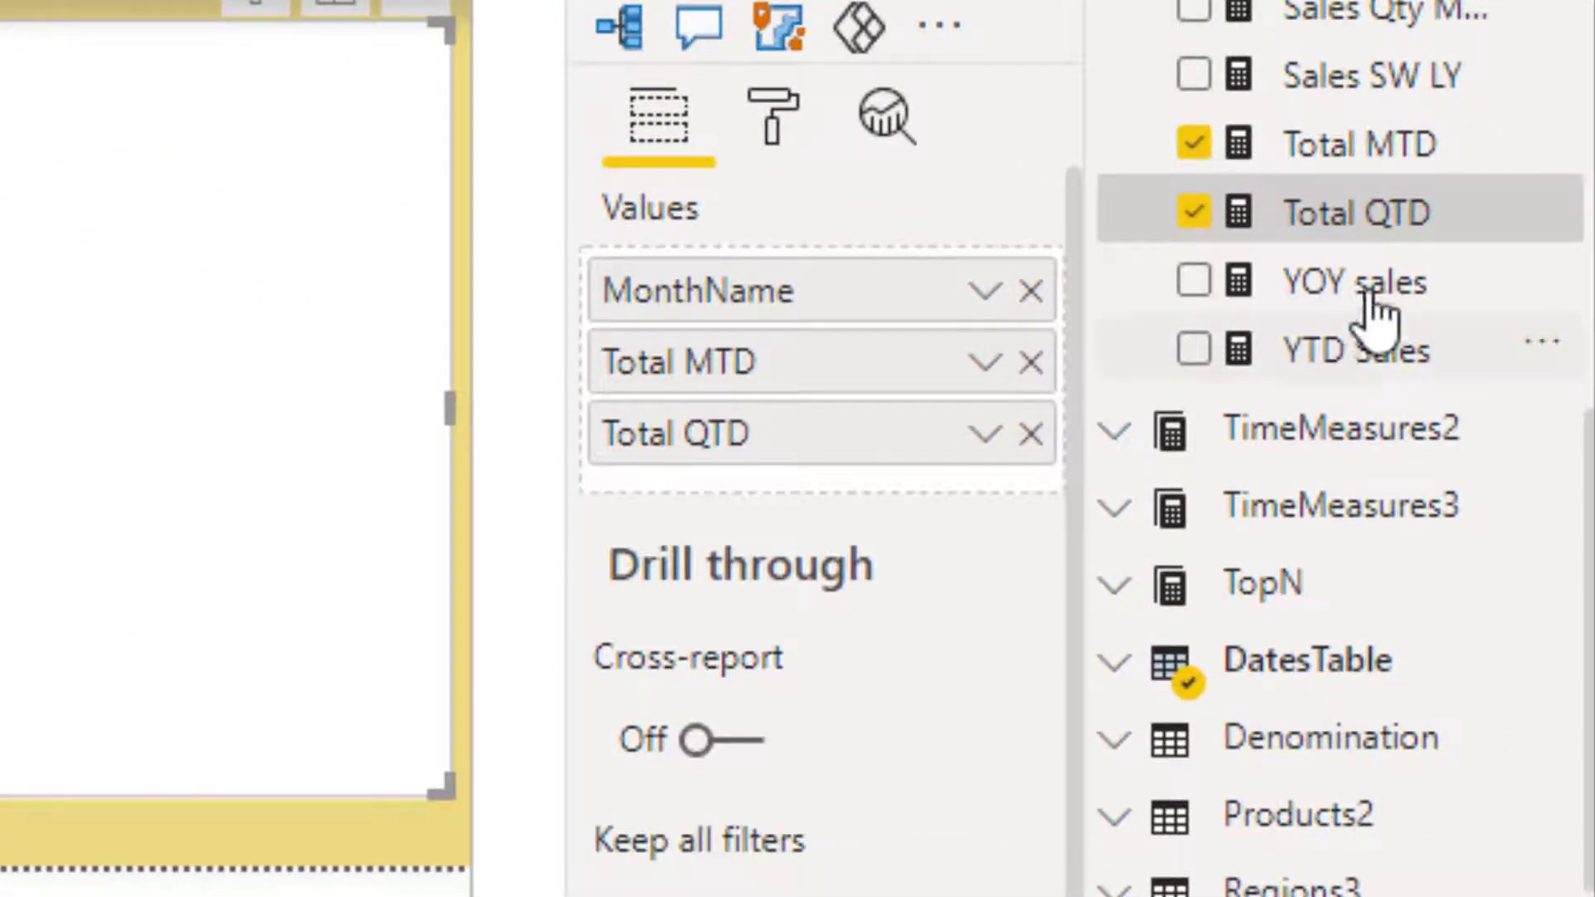
scroll(1395, 302, up, 5)
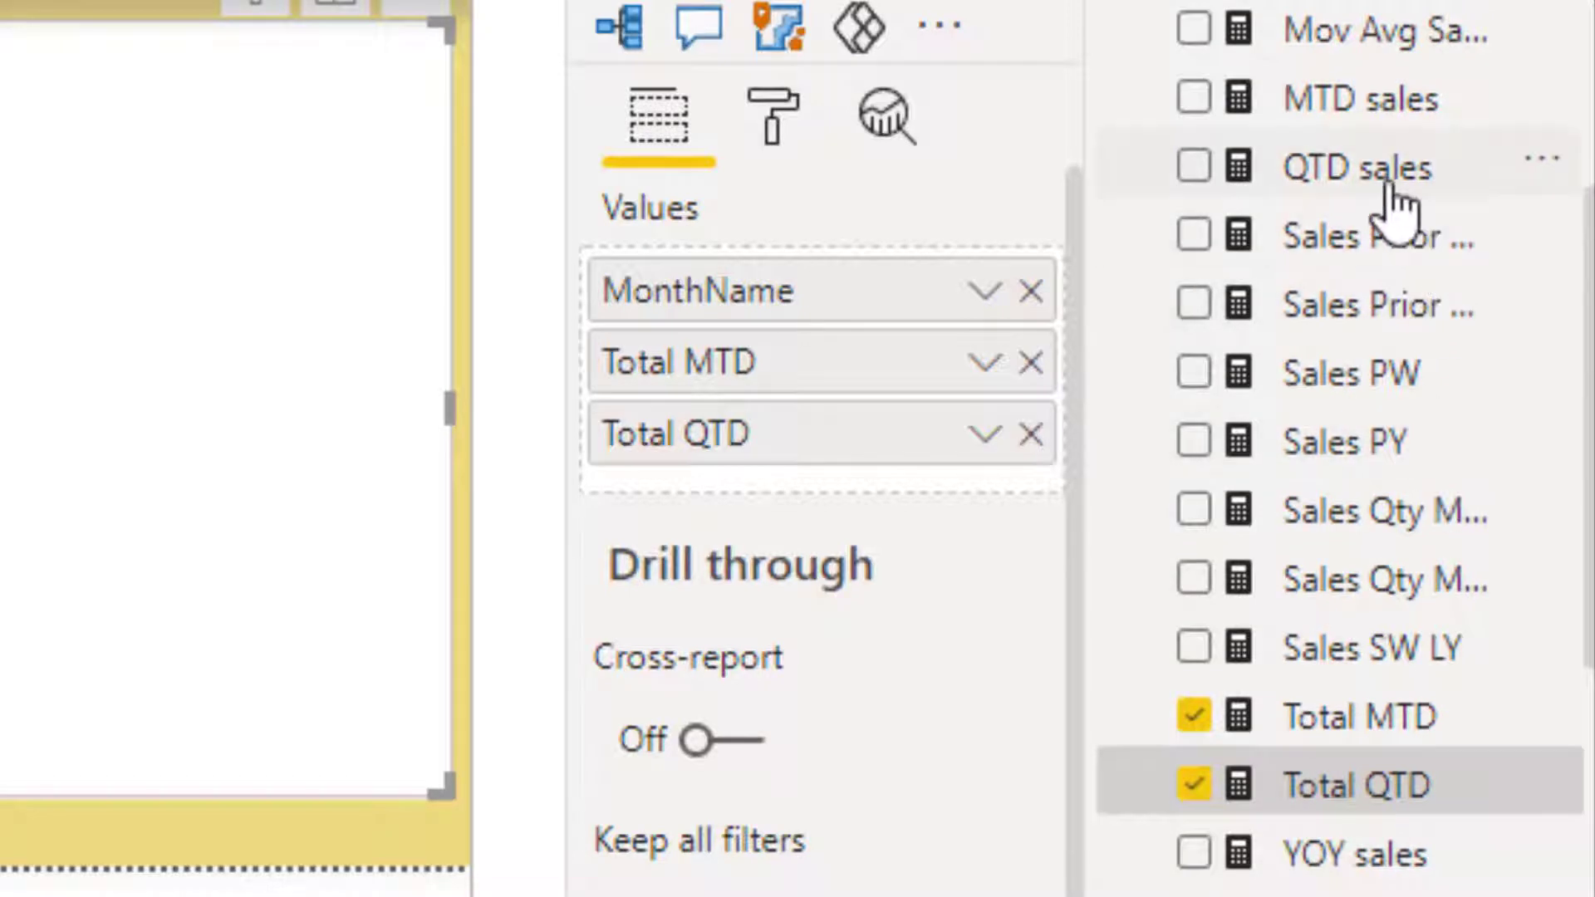
drag(1386, 205, 857, 417)
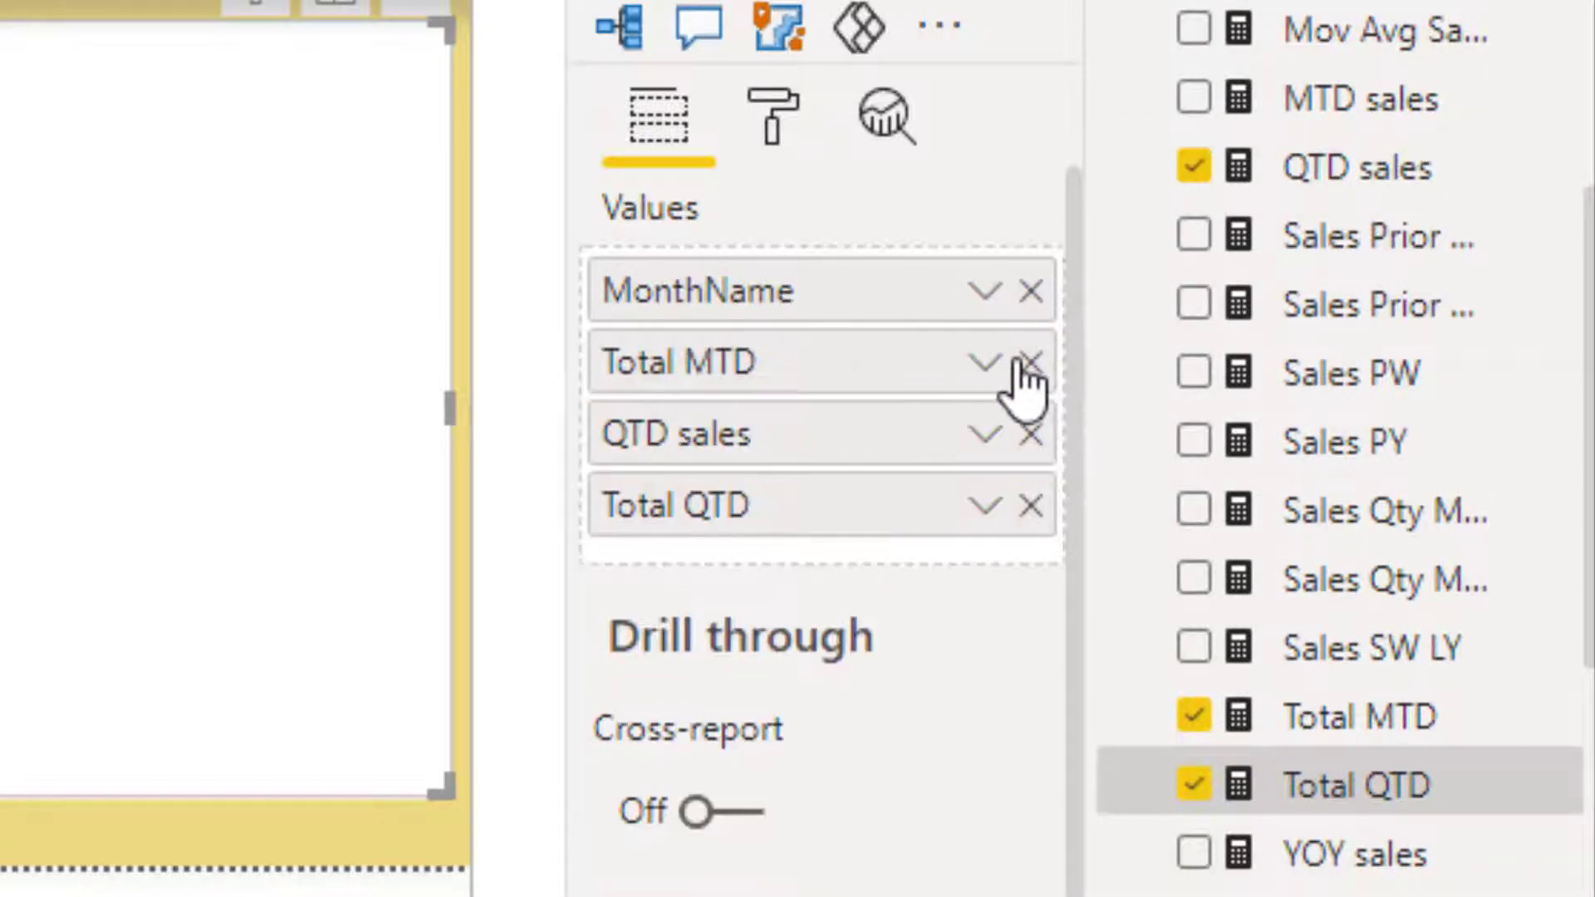
click(1031, 362)
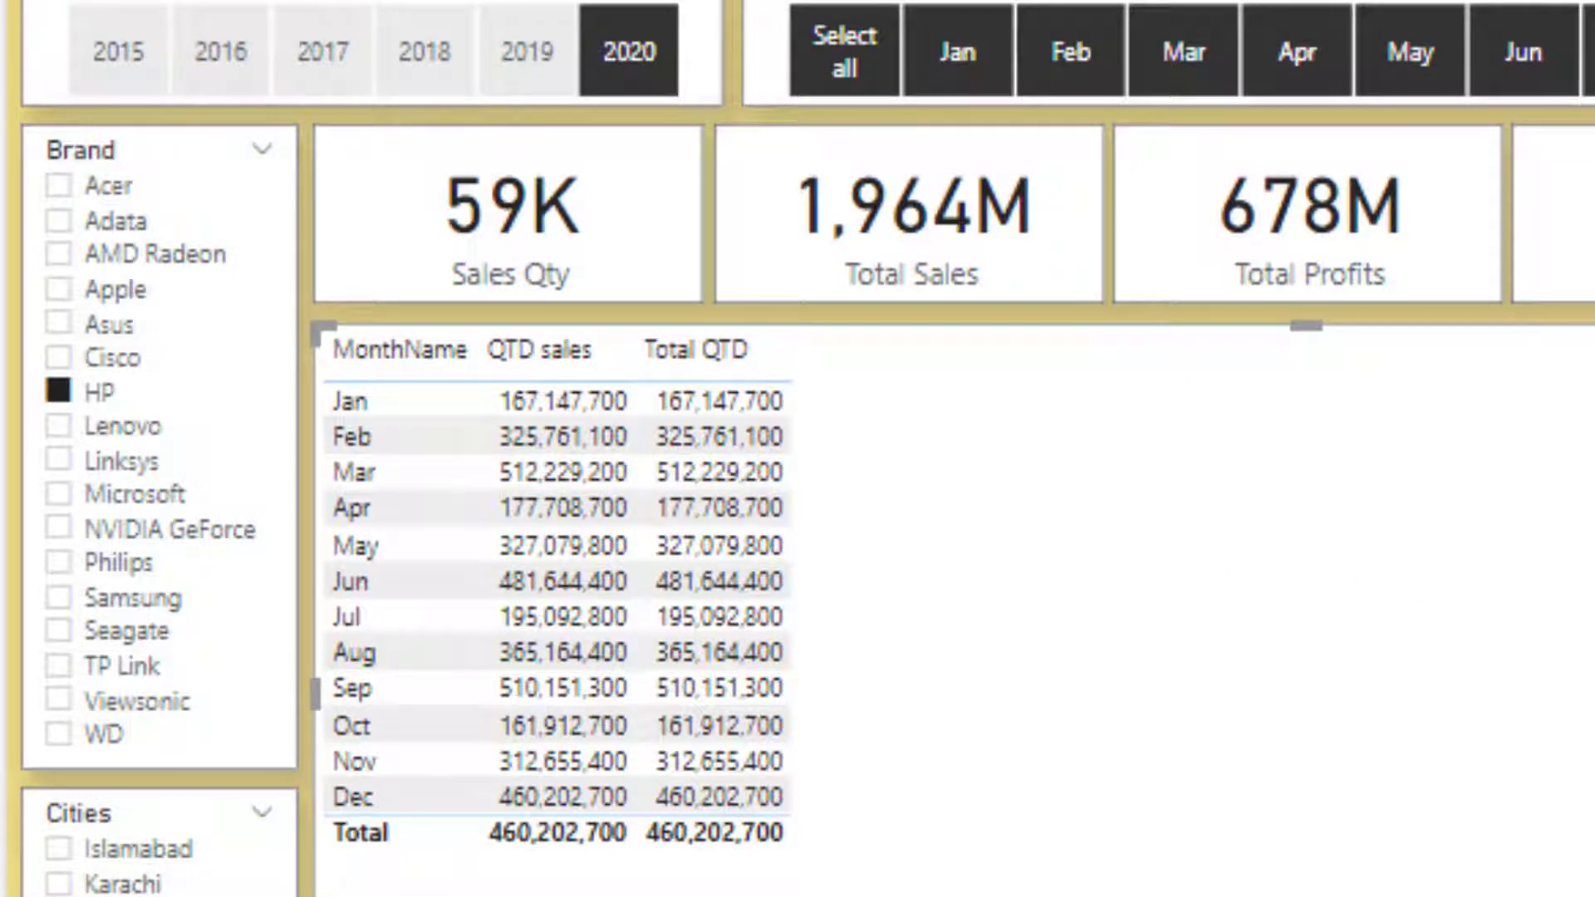
- Start a new measure named Total YTD in the Time Measures table, with CALCULATE as its function
click(920, 128)
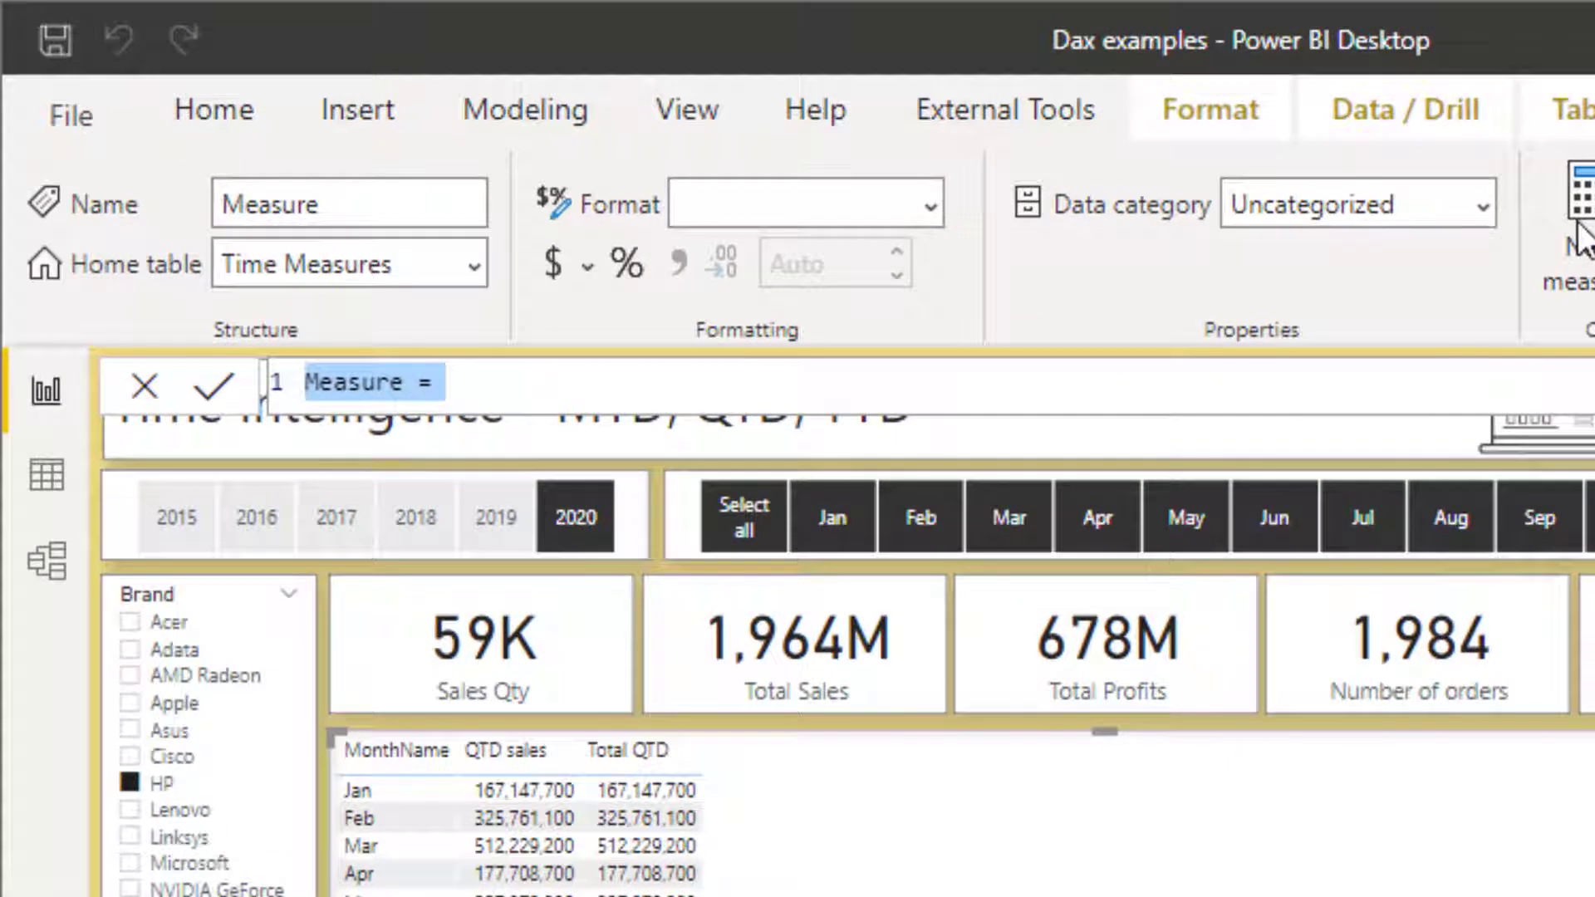
text(YTD)
key(BackSpace)
key(BackSpace)
key(BackSpace)
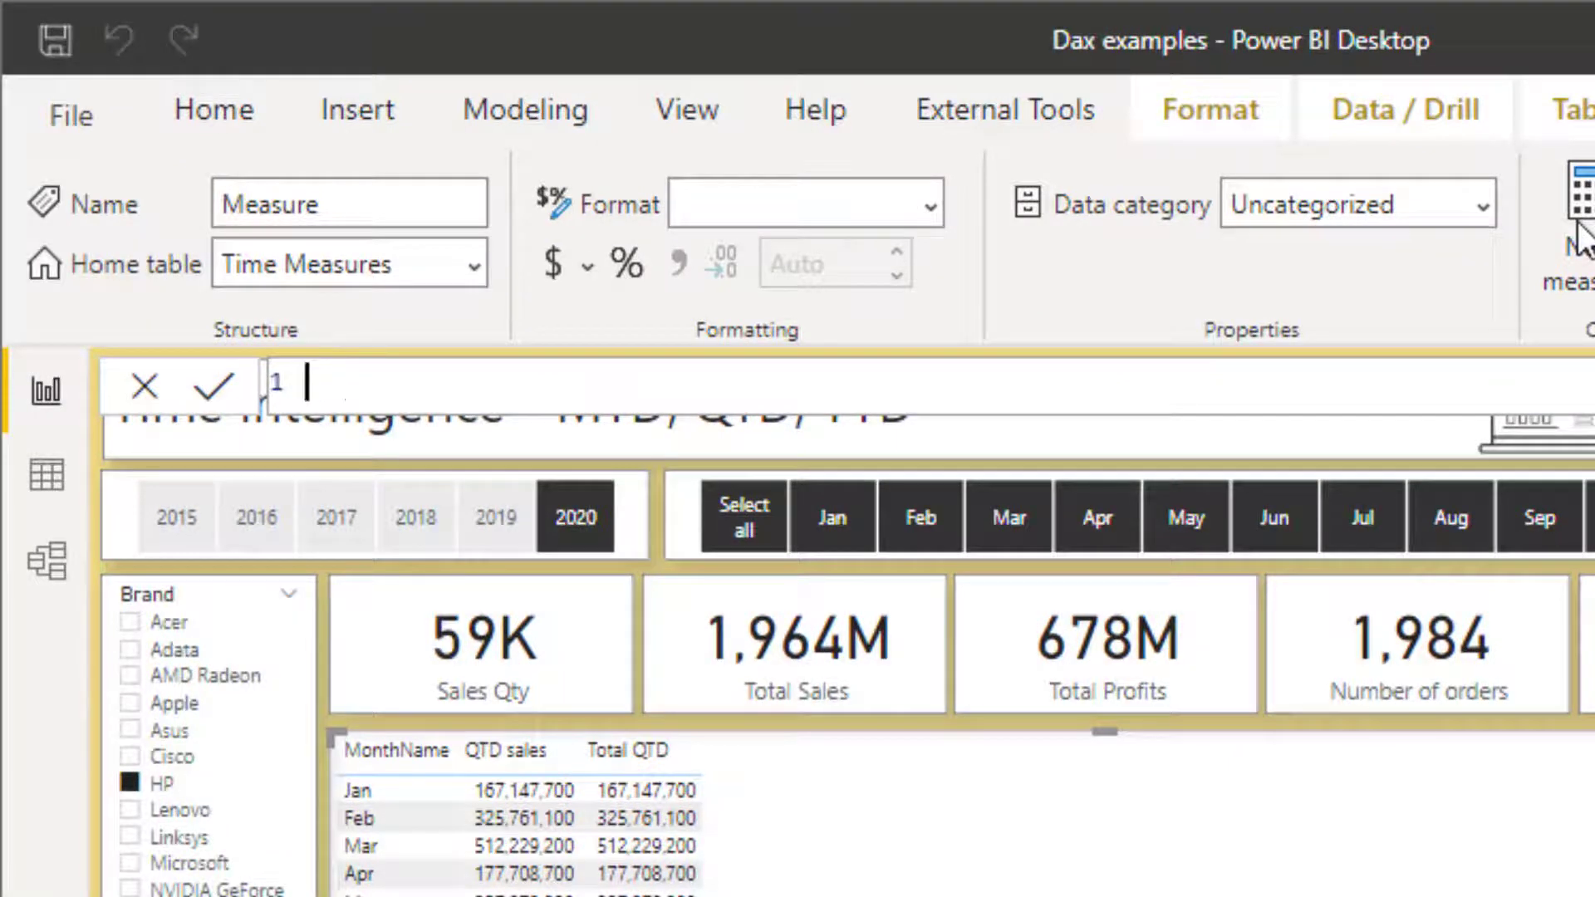
text(Total YT)
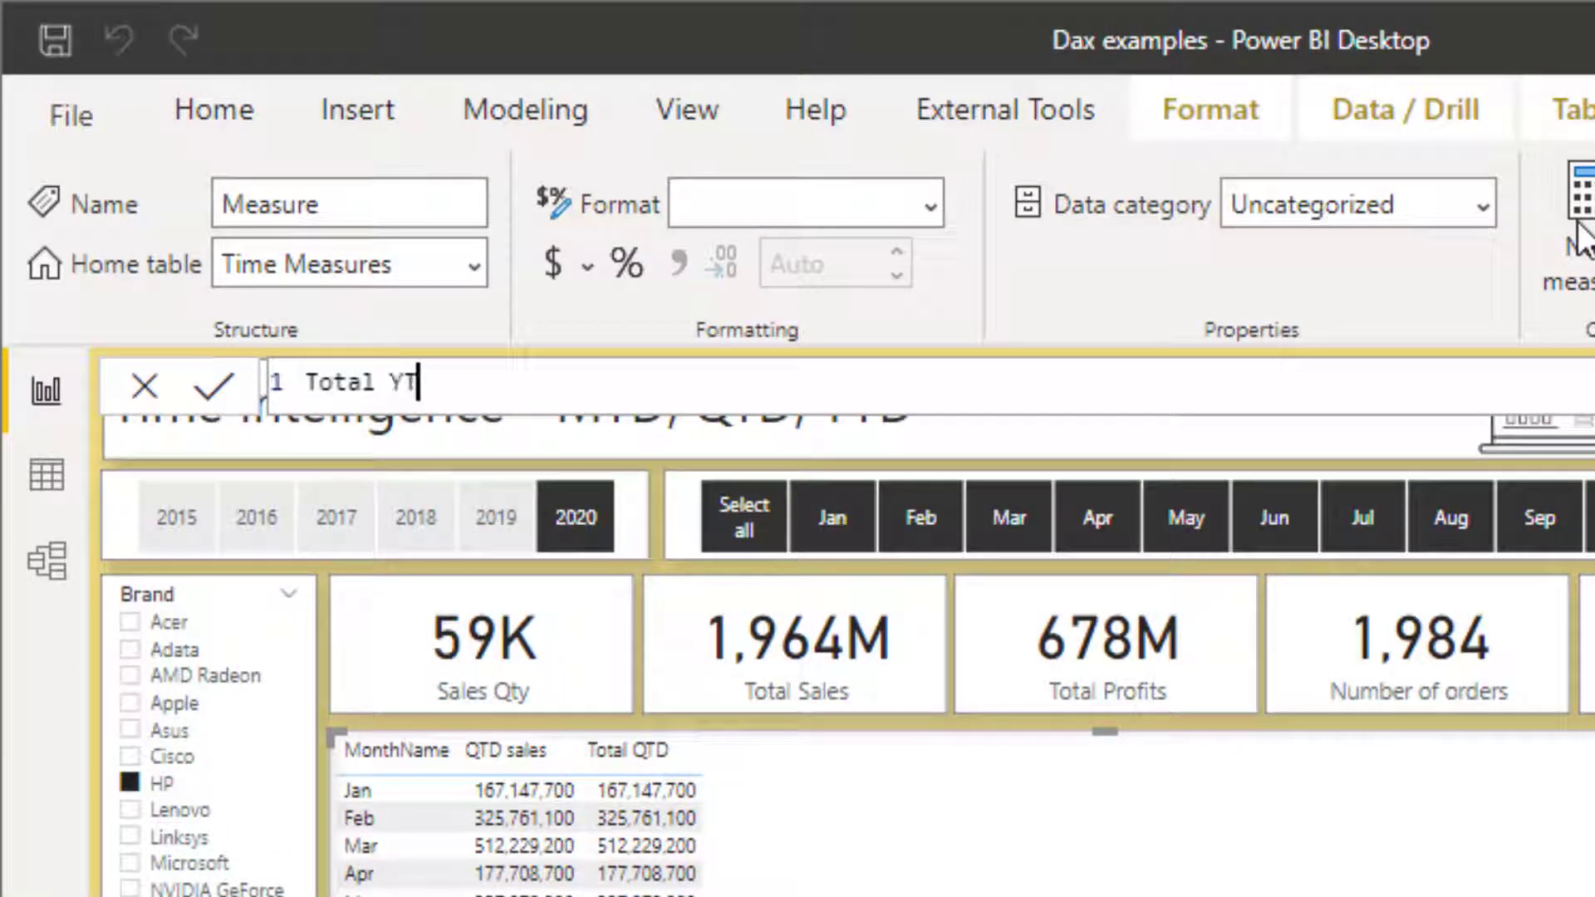
text(D = calc)
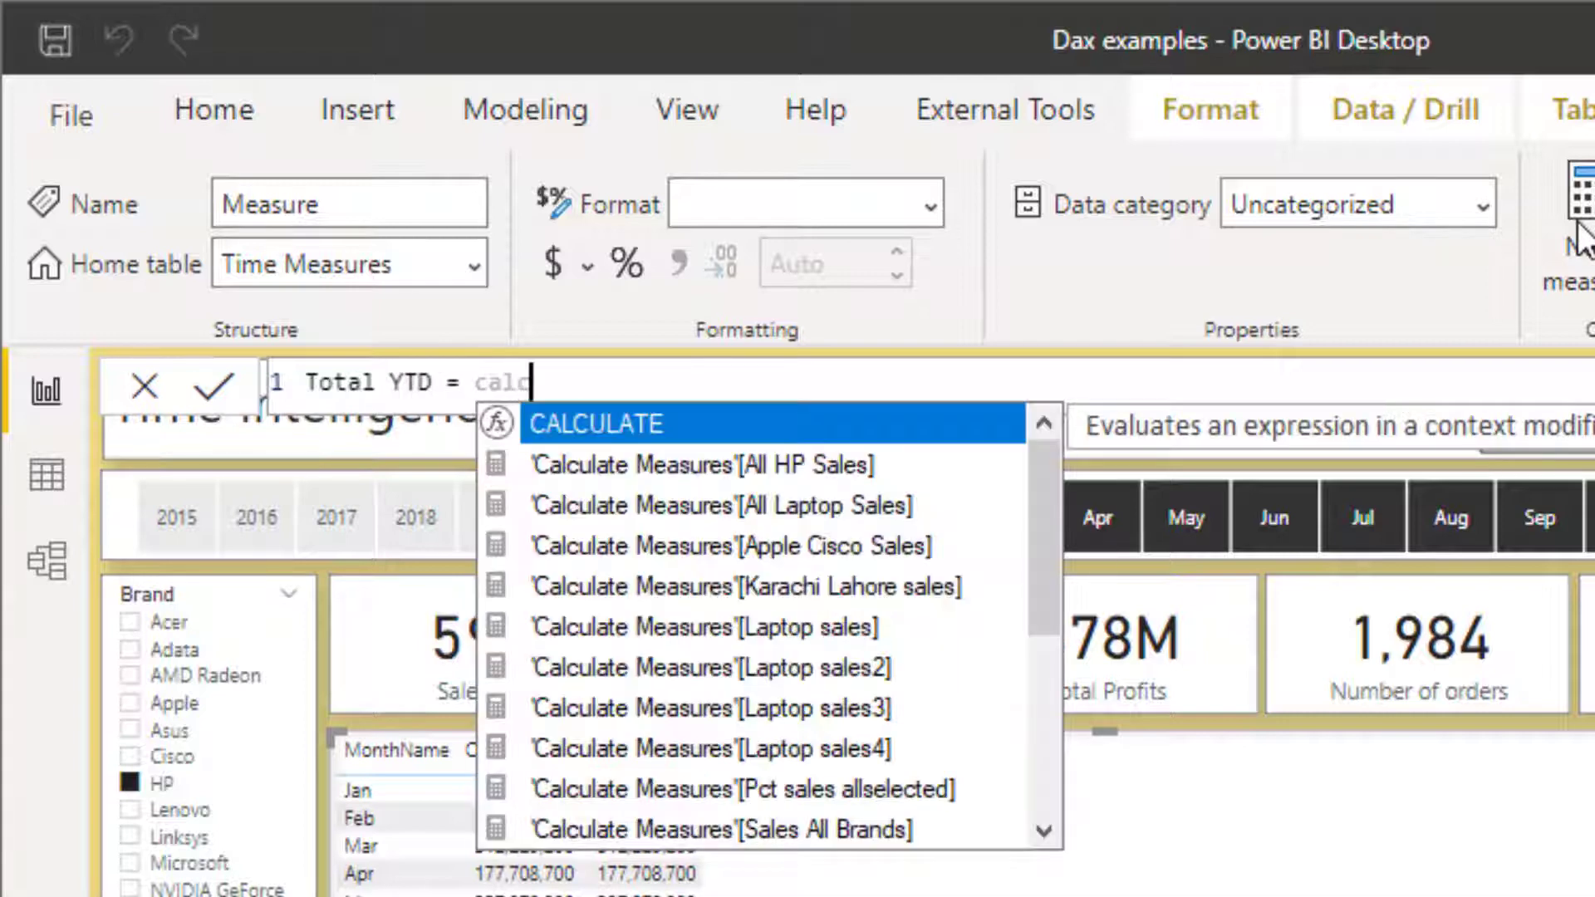
key(Tab)
- Set [Total Sales] as the CALCULATE expression of the Total YTD measure
text([total)
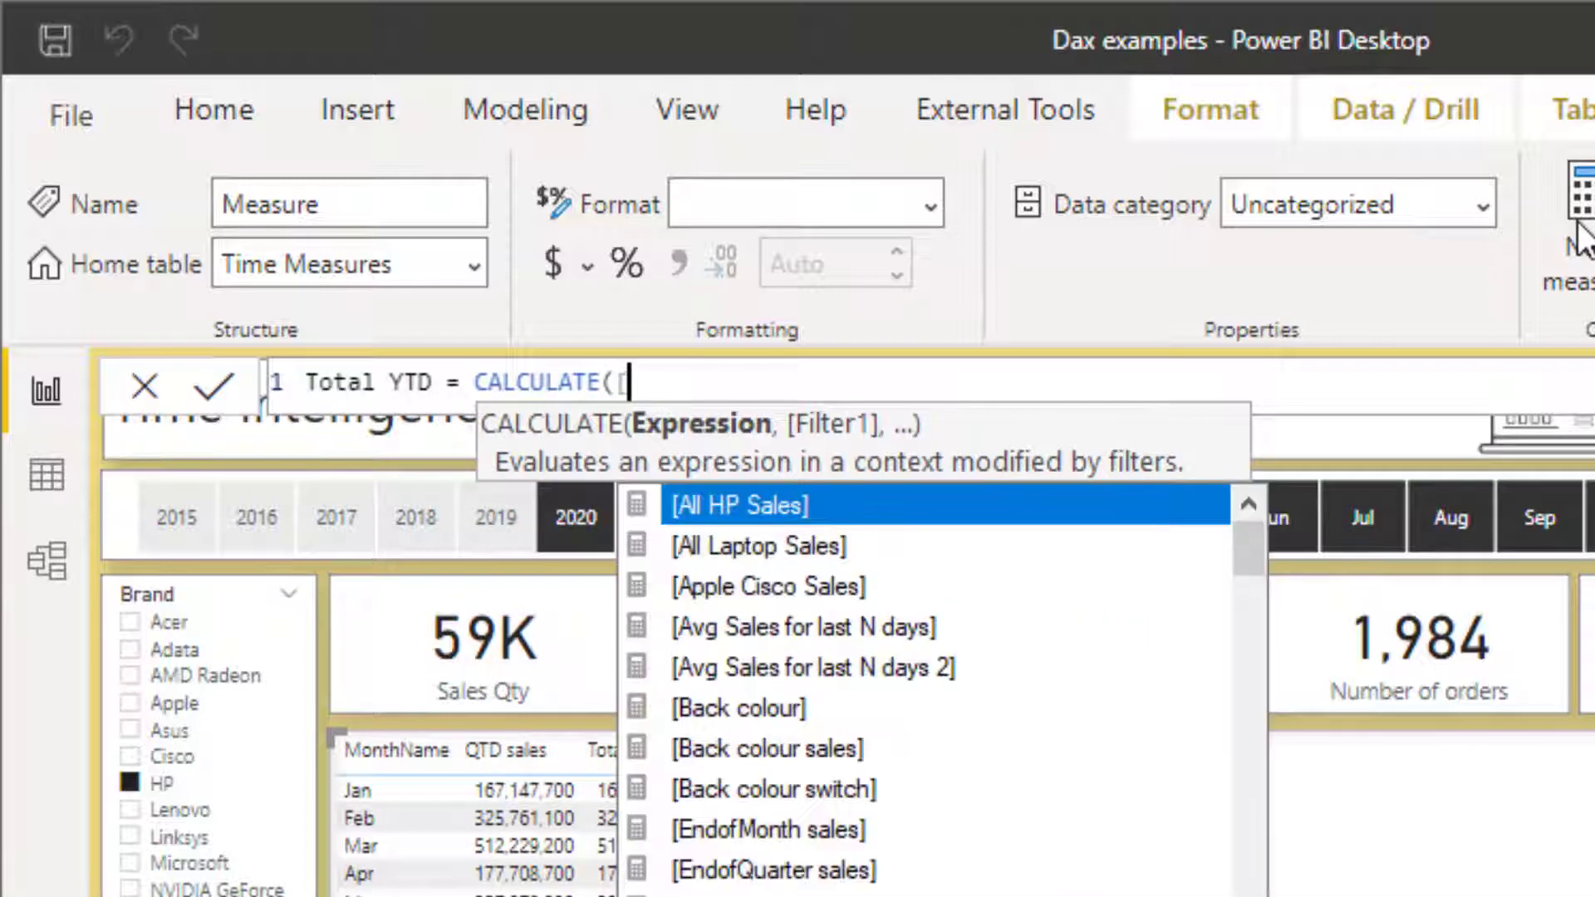
key(Down)
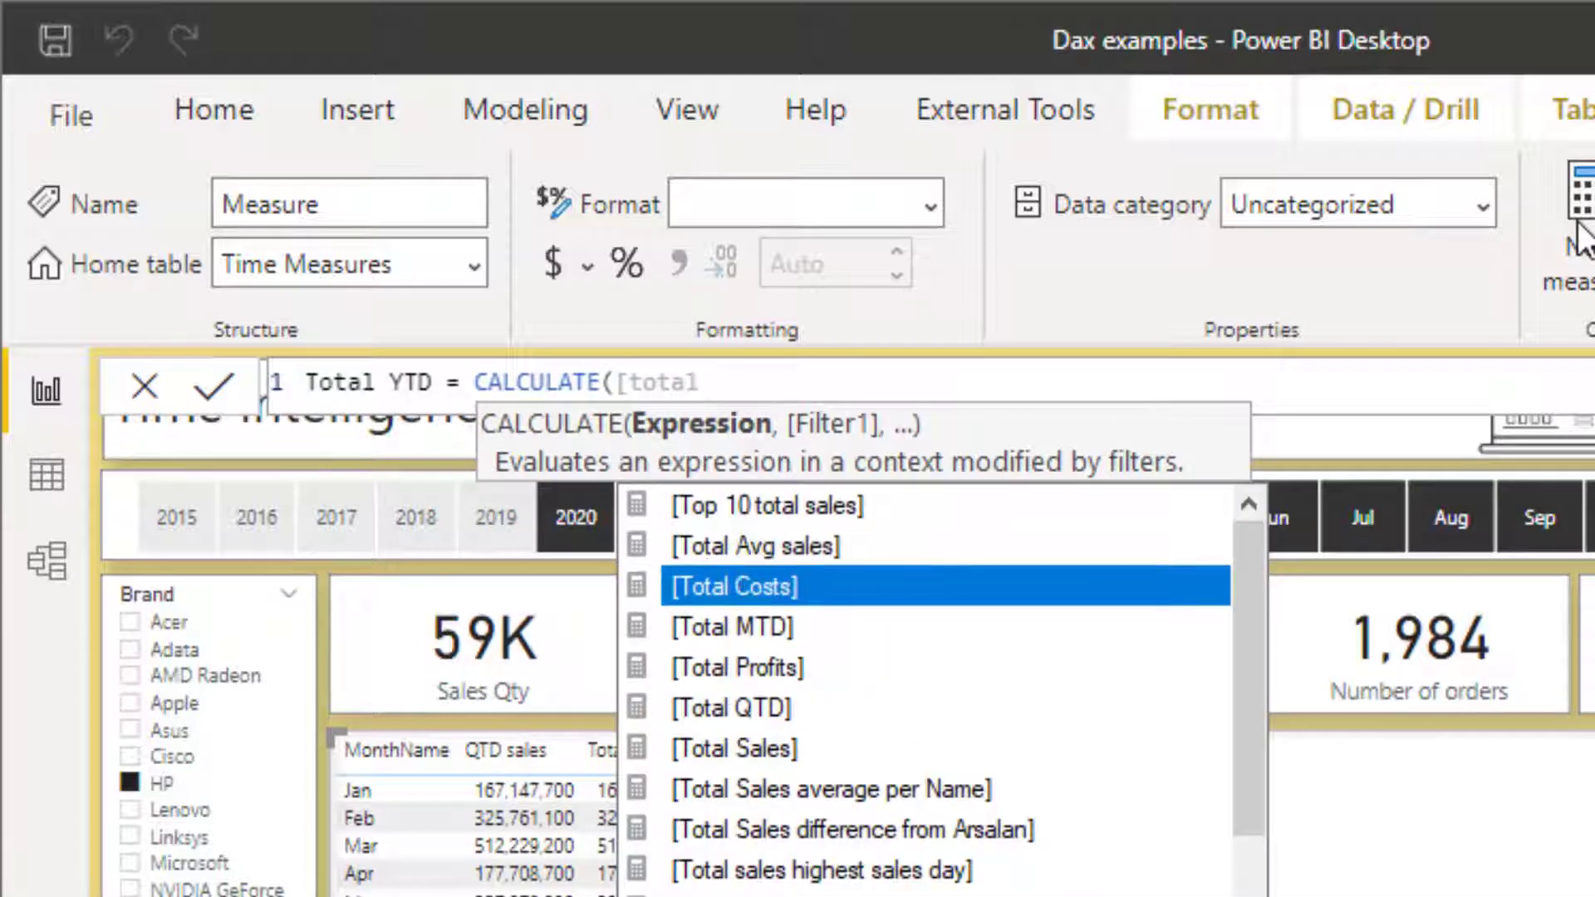
text(s)
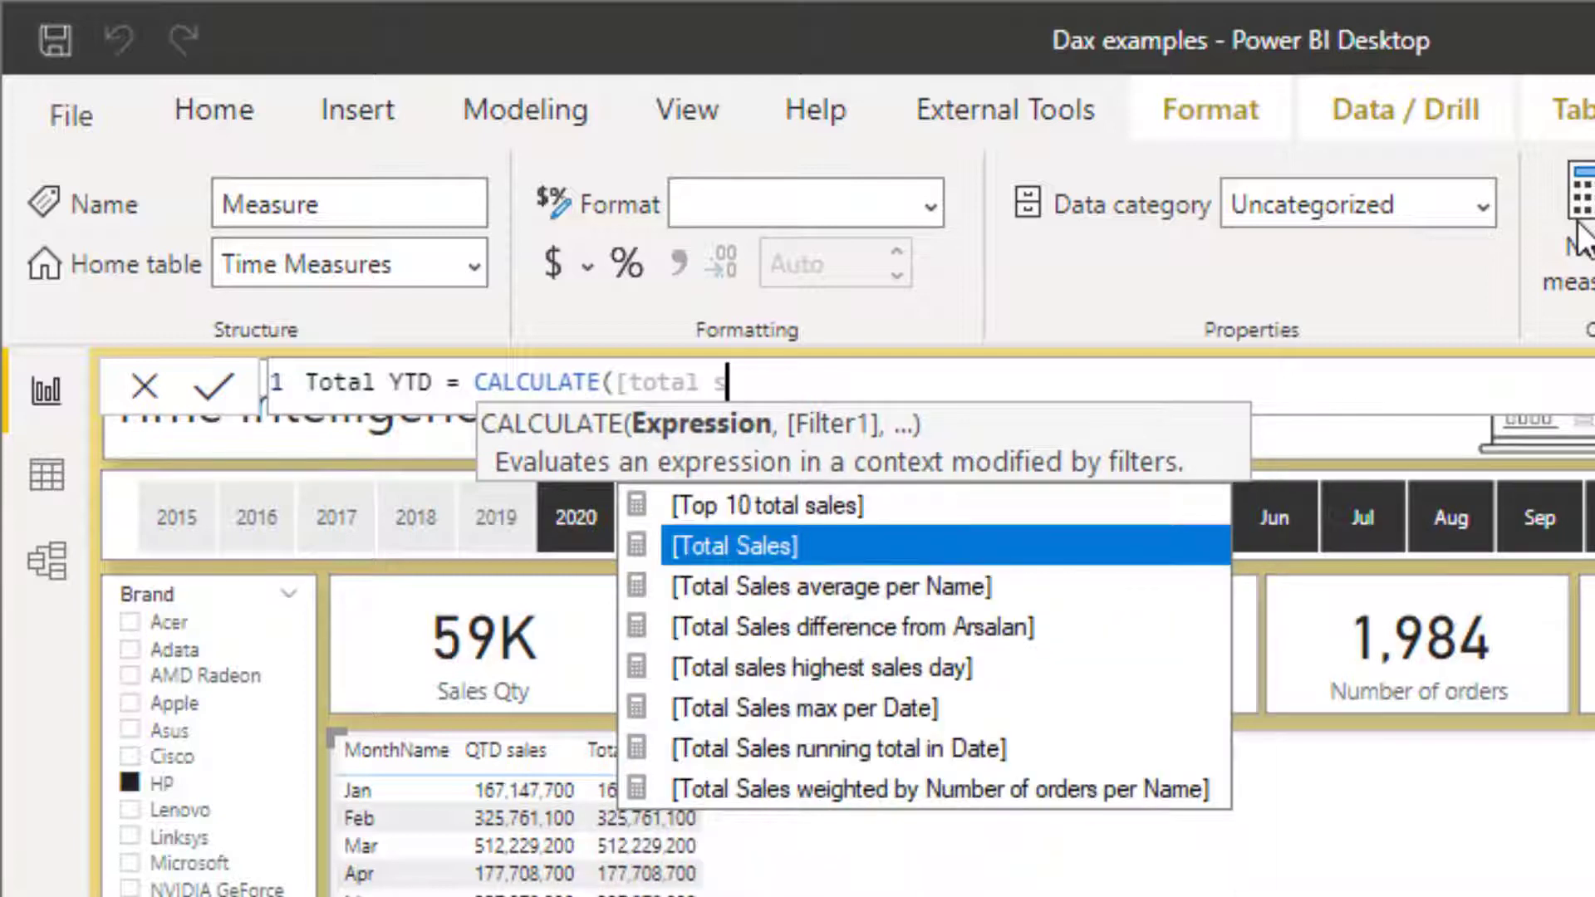
key(Tab)
text(,)
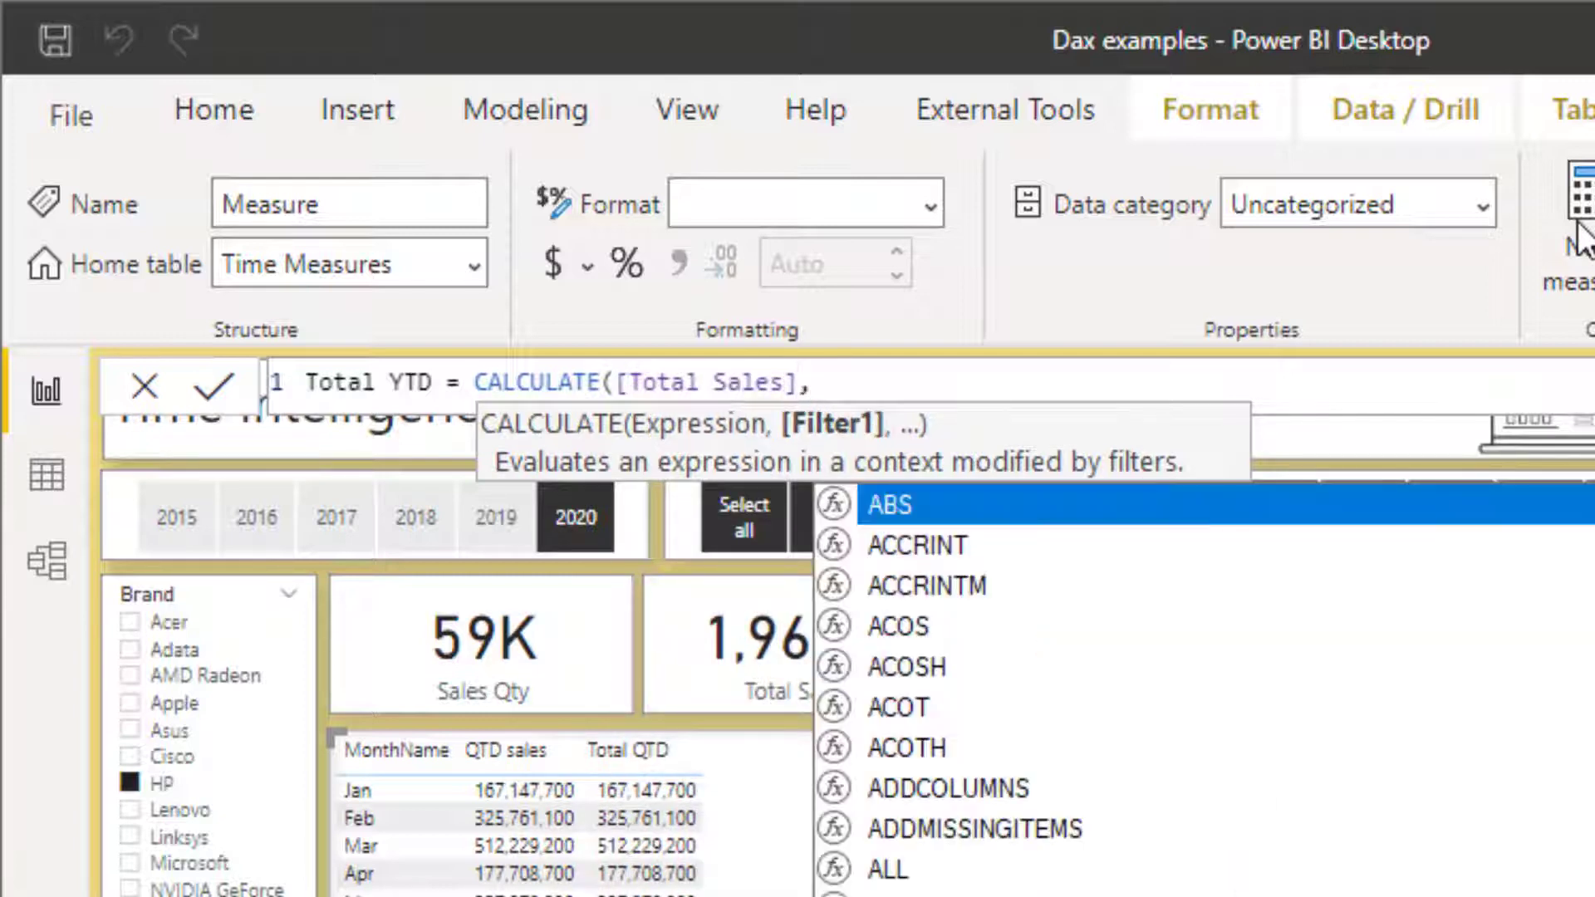
- Insert the DATESYTD function as the CALCULATE filter of the Total YTD measure
text(dates)
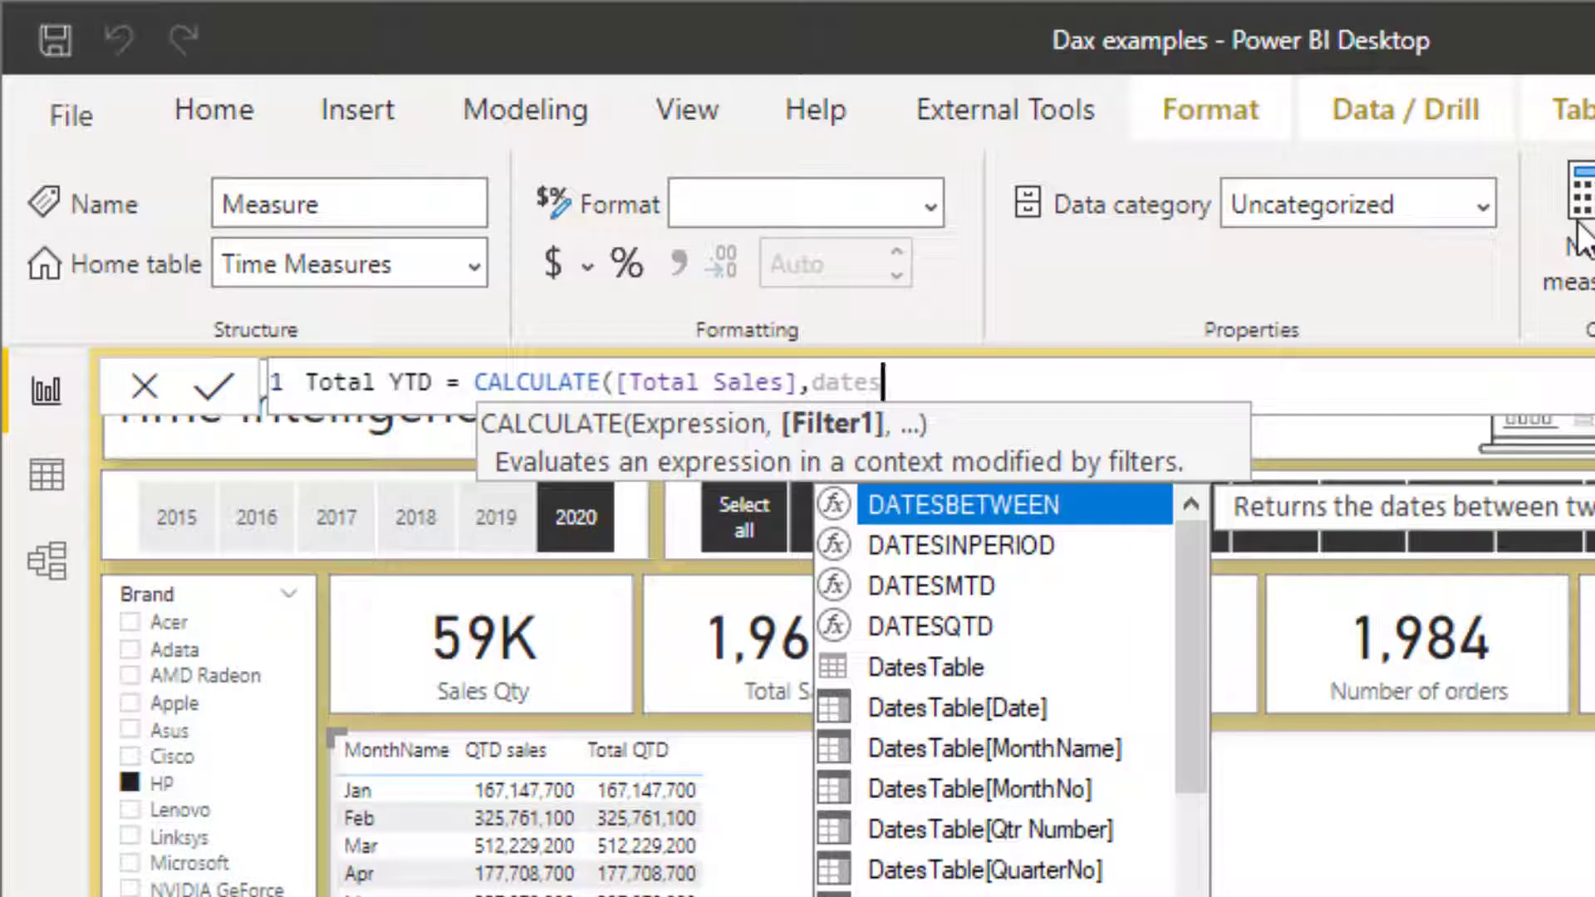
key(Down)
key(Down)
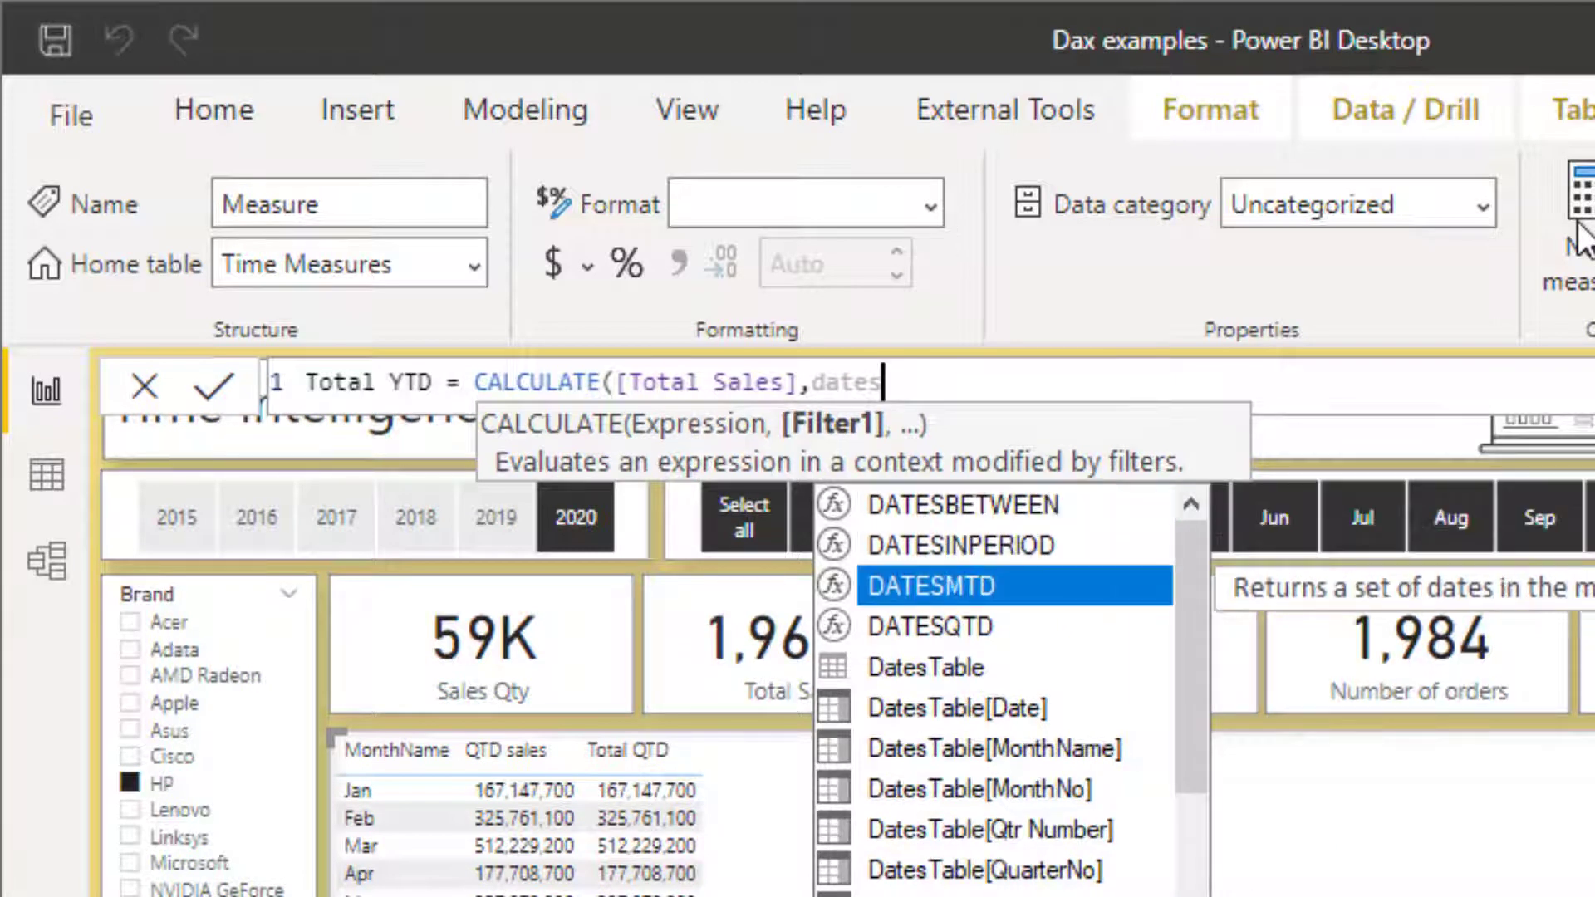
key(Down)
key(Down)
key(Down)
key(Down)
key(Down)
key(Down)
key(Down)
key(Down)
key(Down)
key(Down)
key(Down)
key(Down)
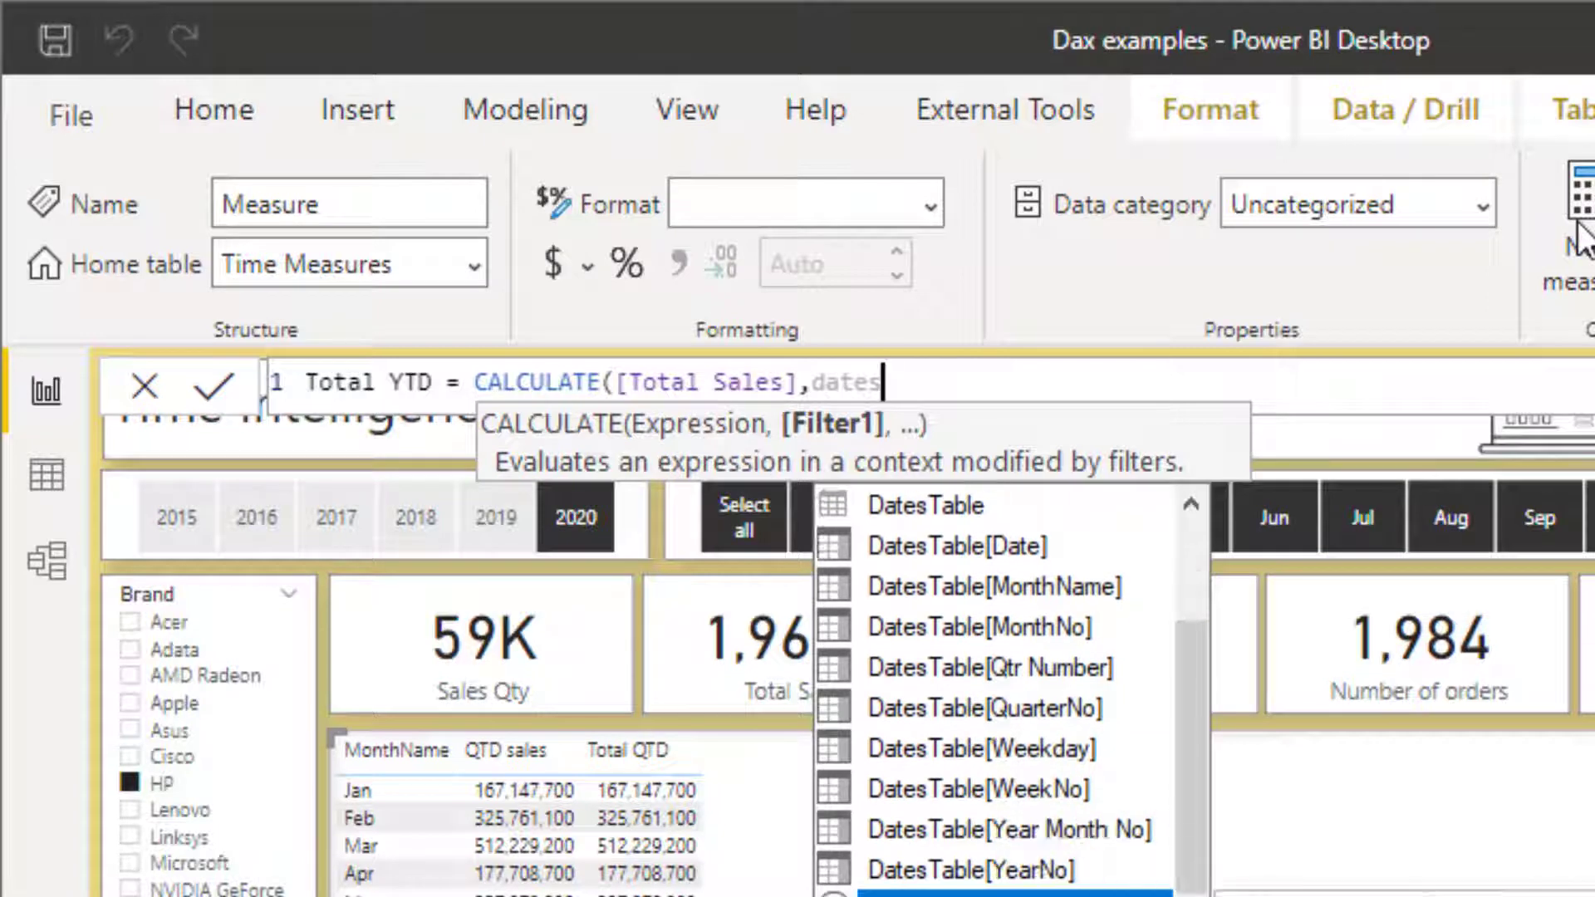
key(Tab)
- Complete DATESYTD with DatesTable[Date], commit the Total YTD measure and format it with a thousands separator
text(dates)
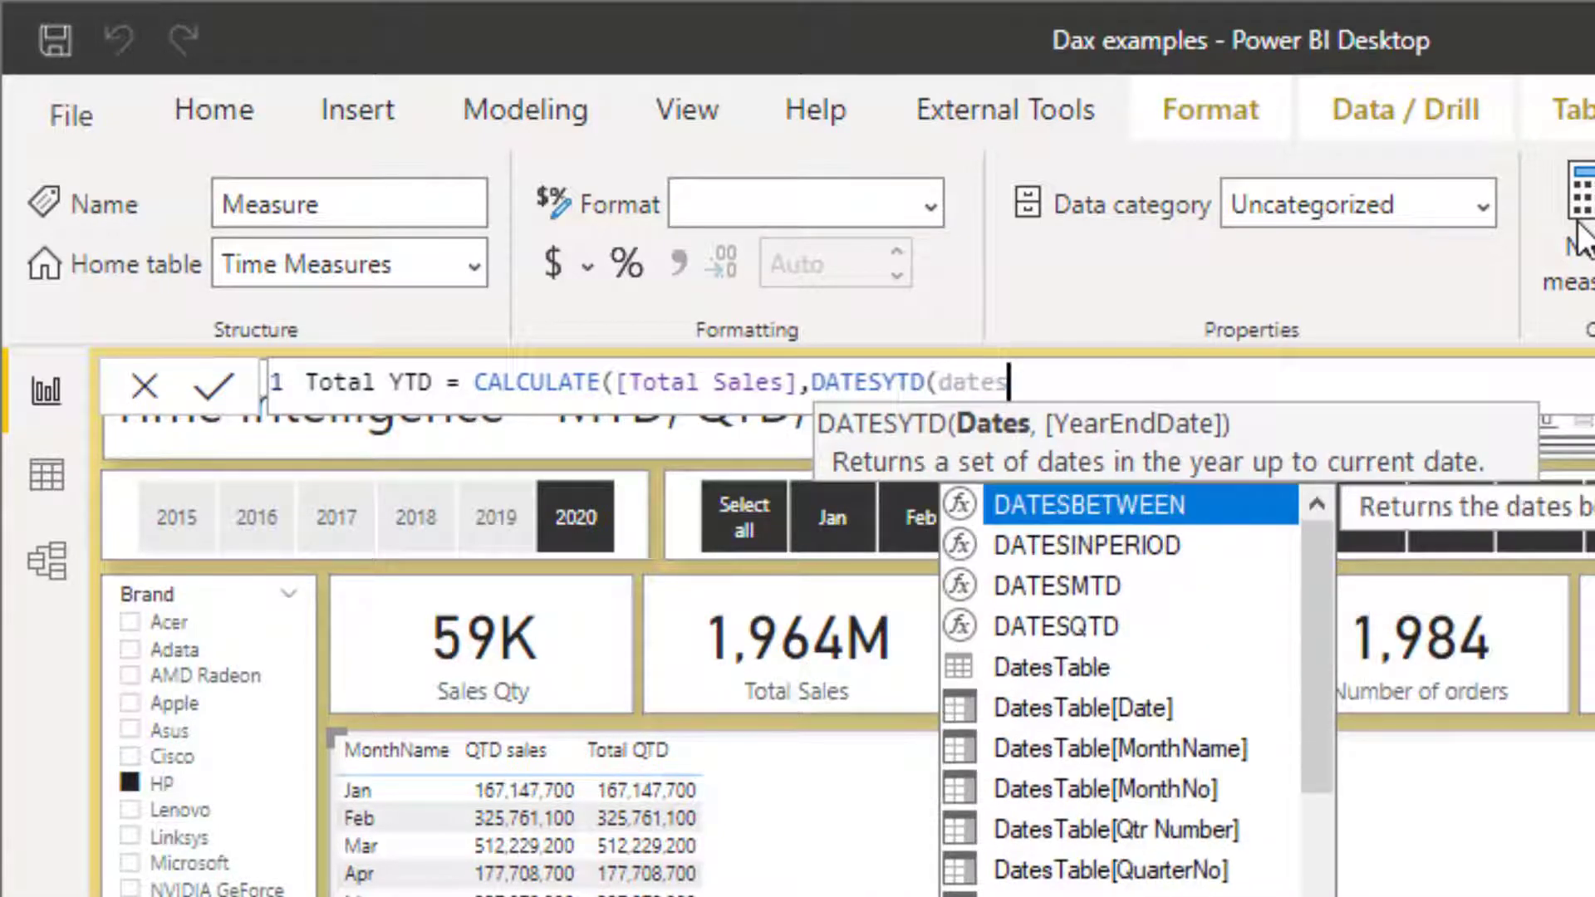
key(Down)
key(Down)
key(Down)
key(Down)
key(Down)
key(Tab)
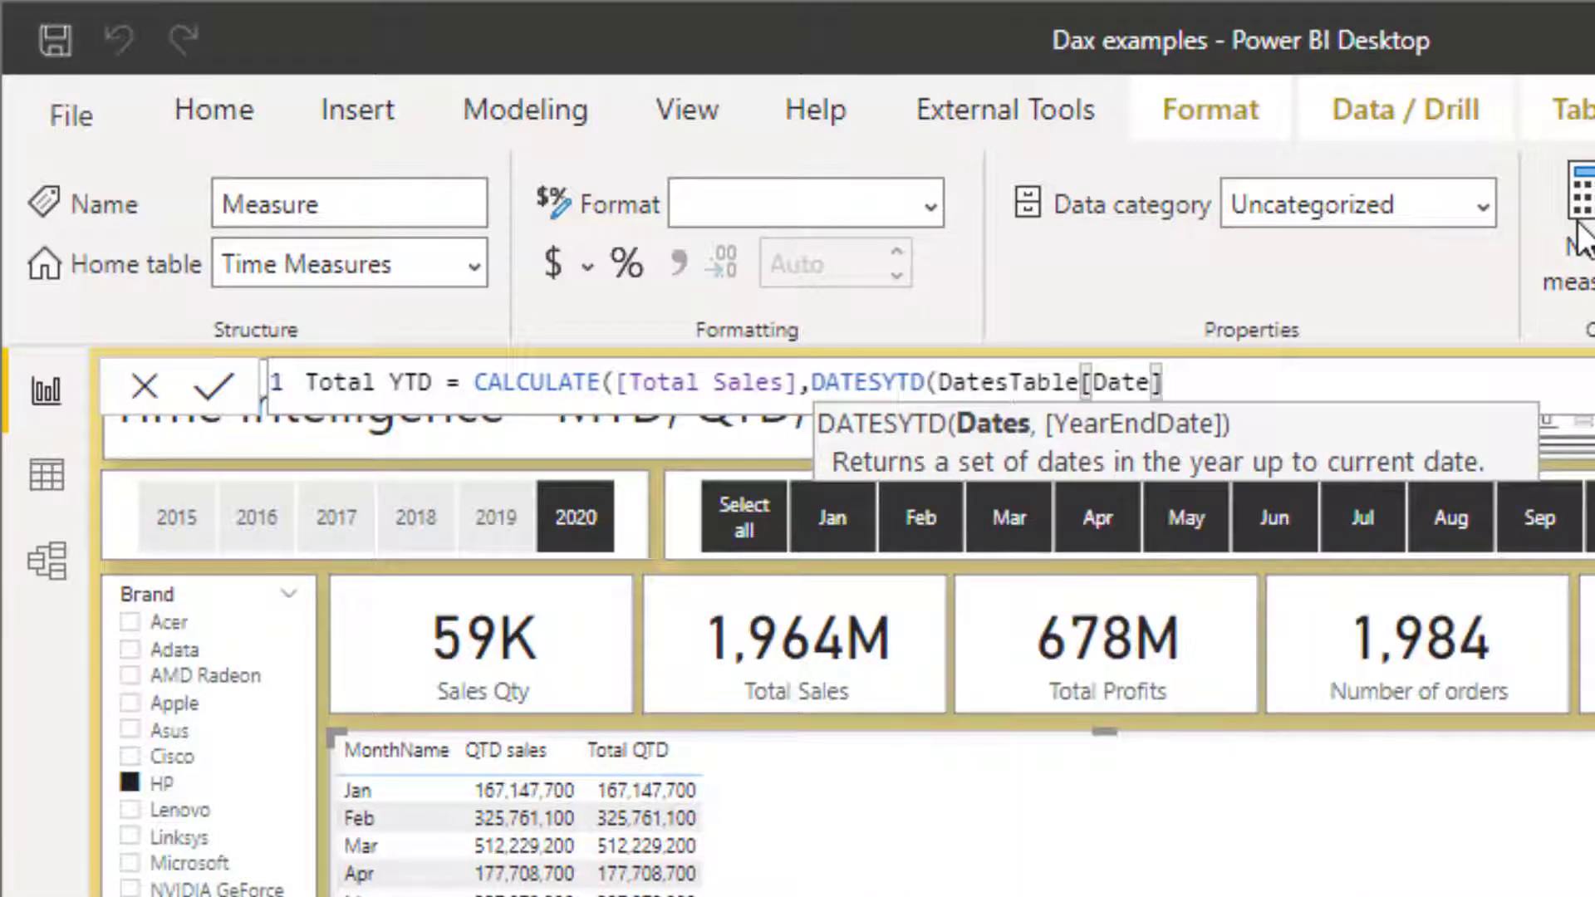
text()))
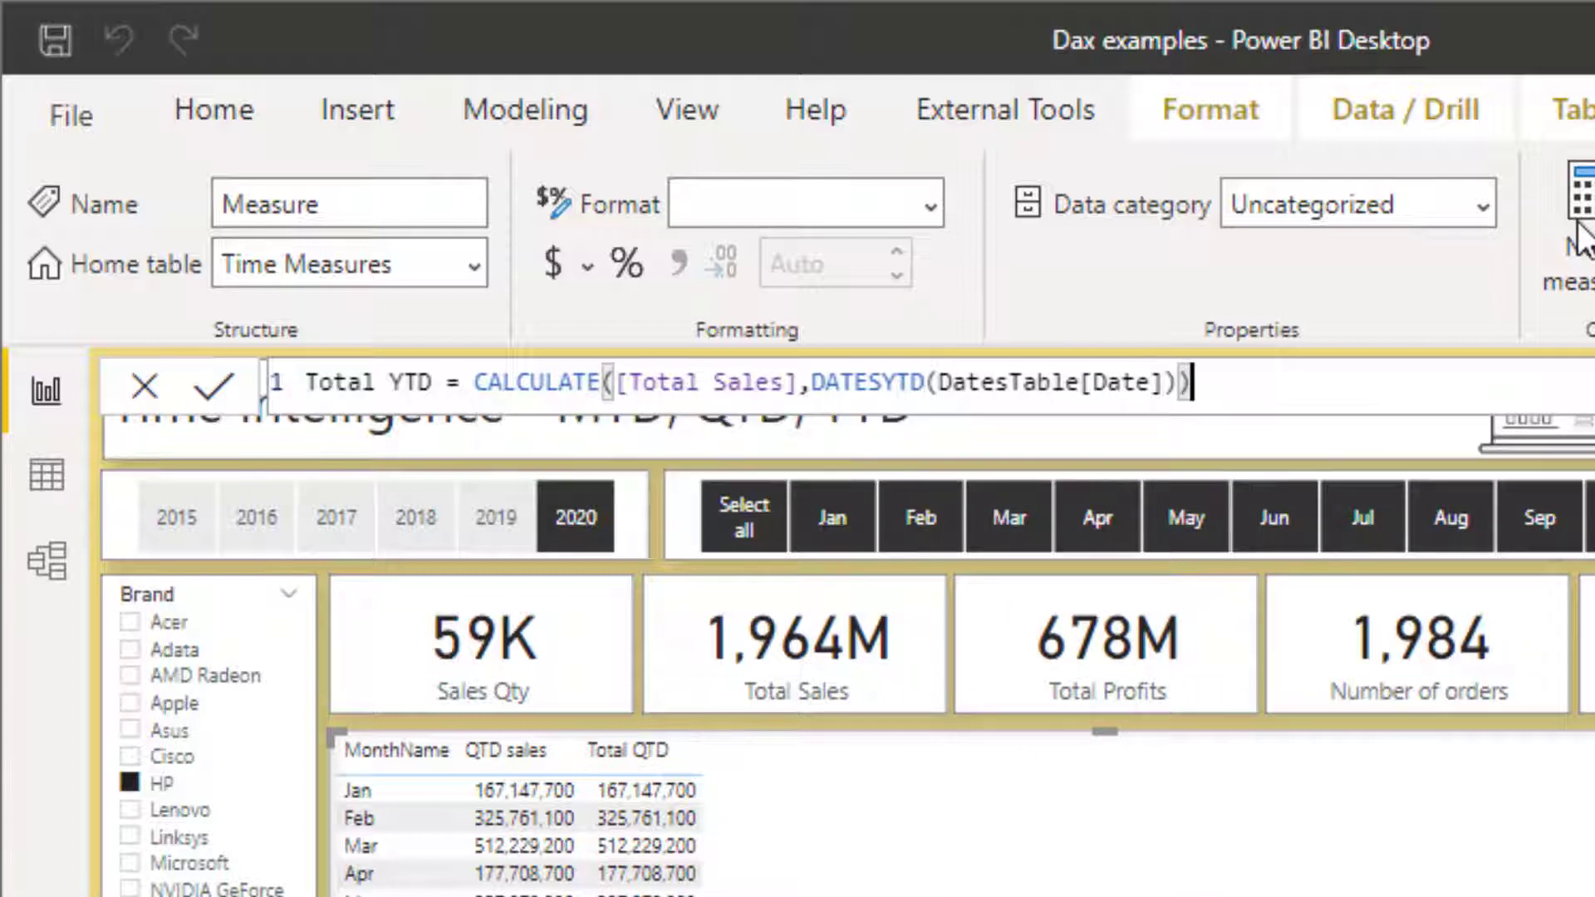
key(Return)
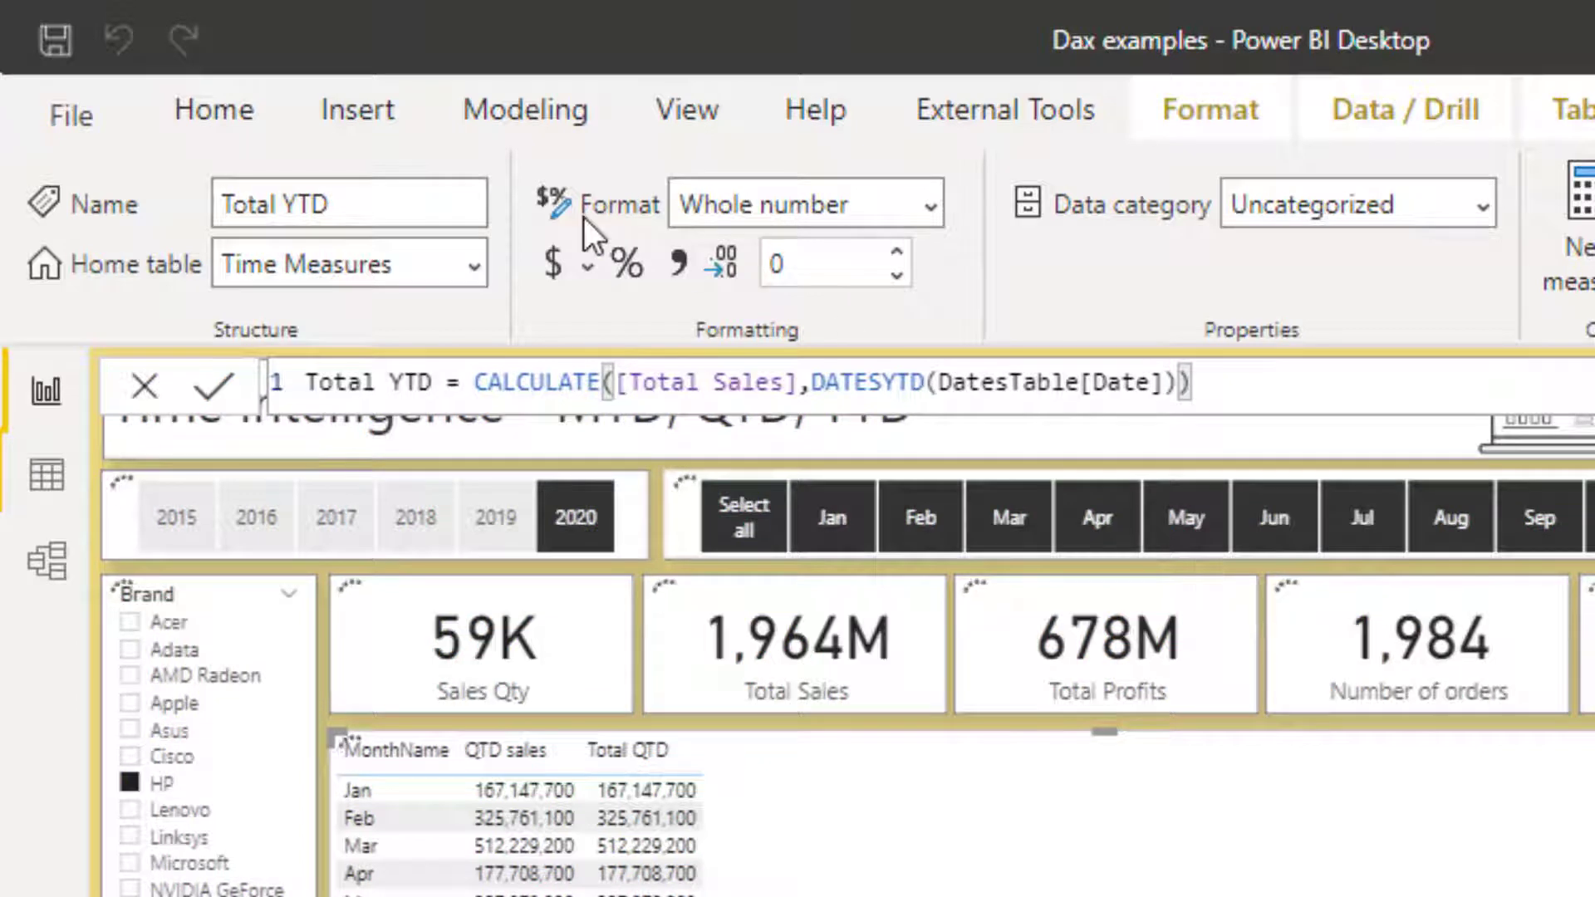
click(691, 265)
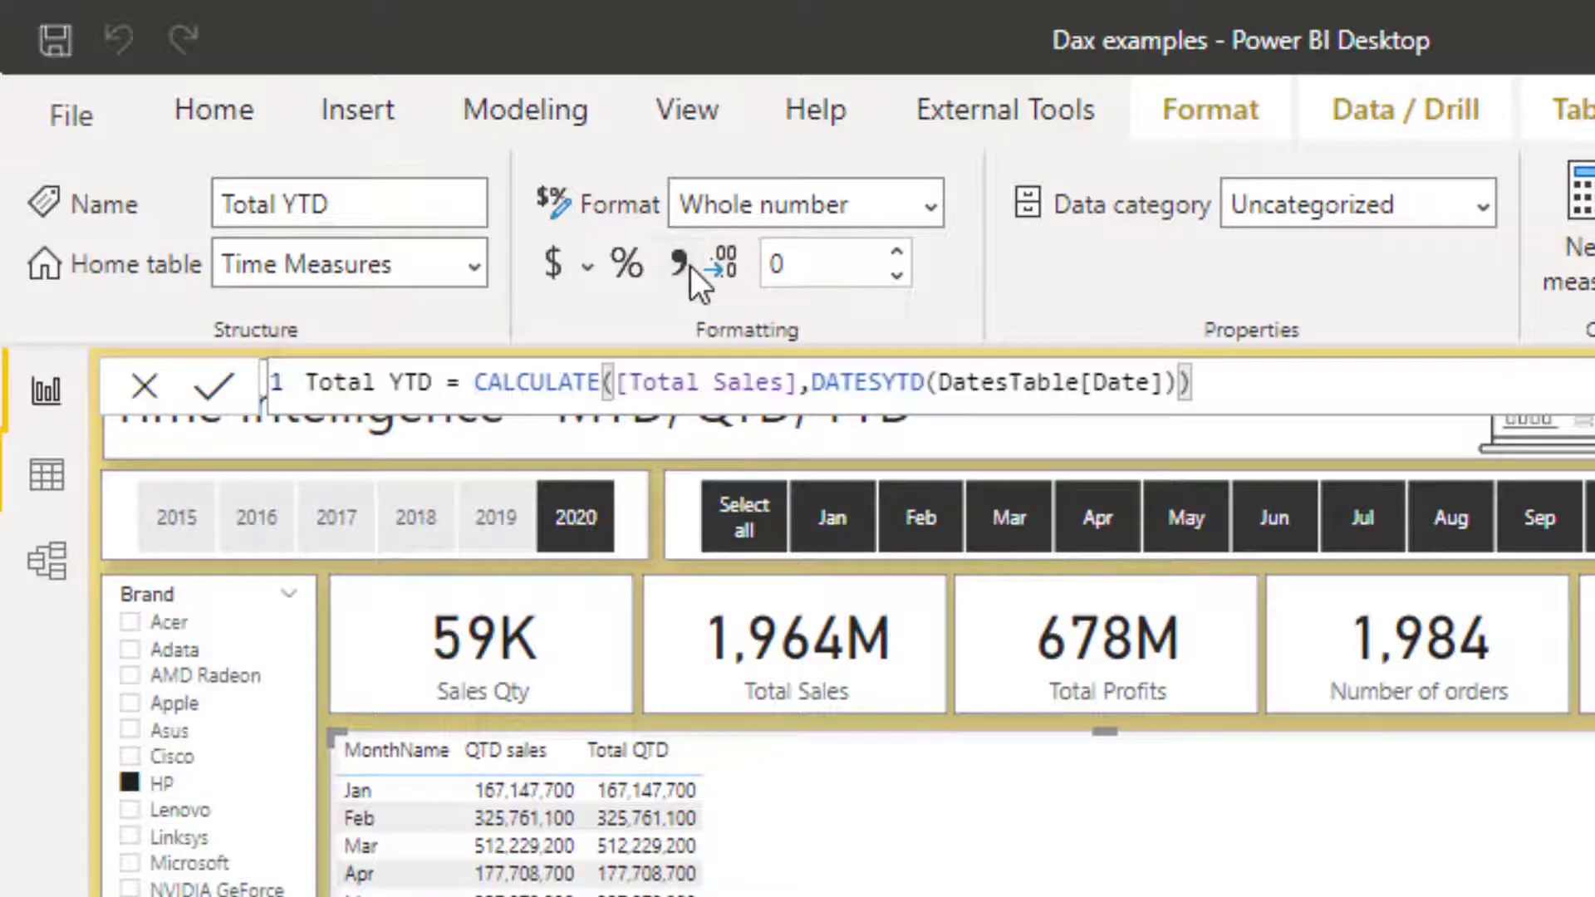
click(690, 266)
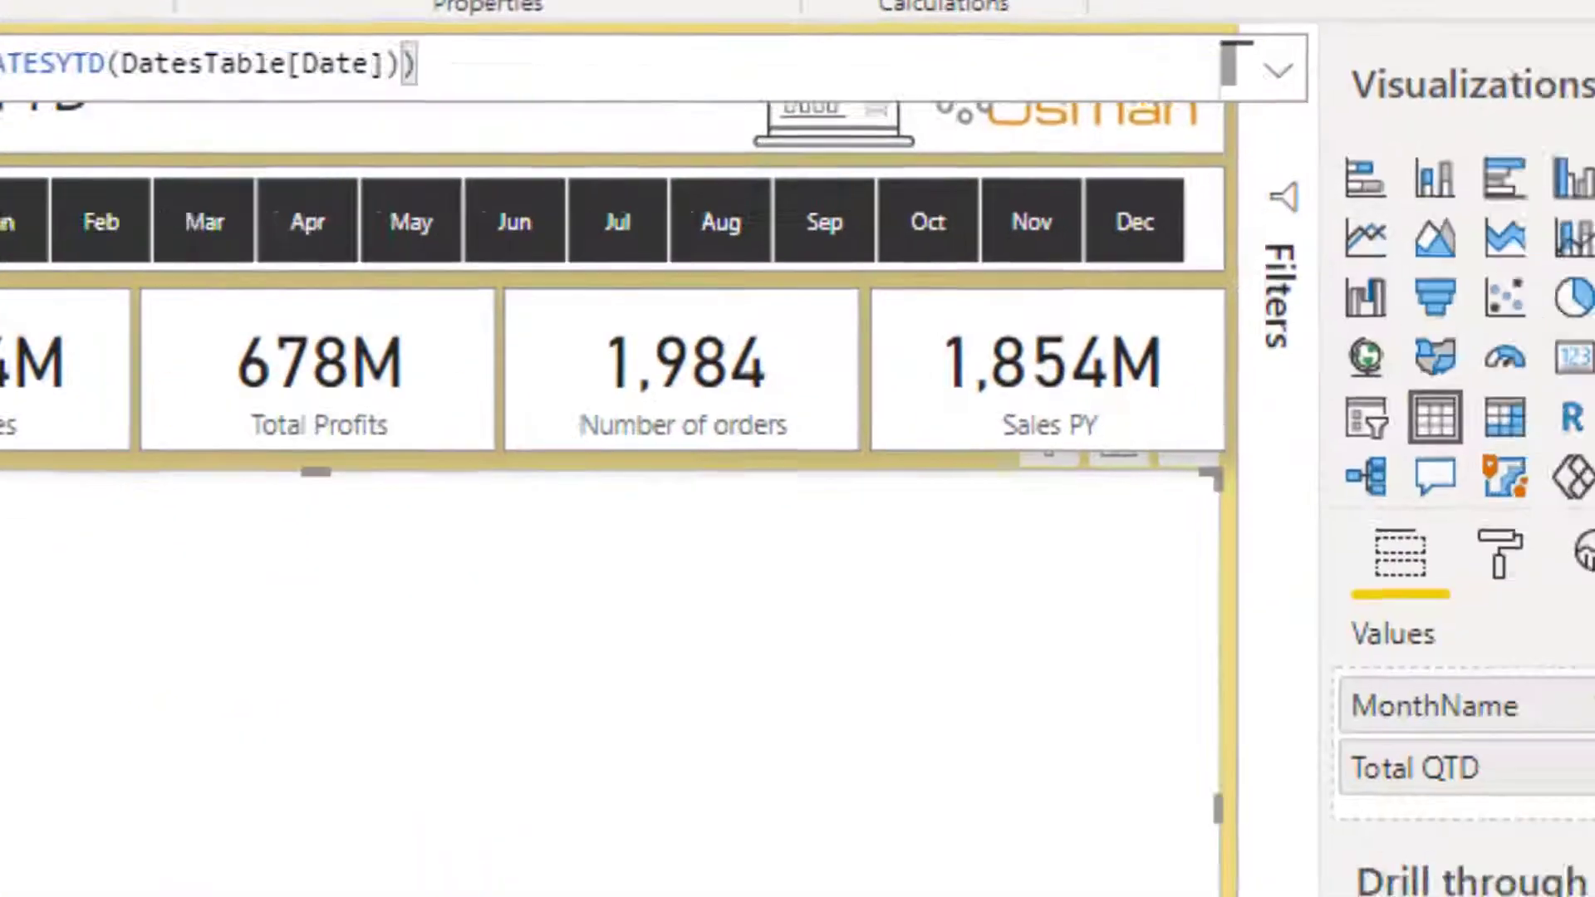
- Show Total YTD and YTD Sales in the table visual instead of QTD sales, and return from the focused visual to the report page
scroll(1329, 540, down, 5)
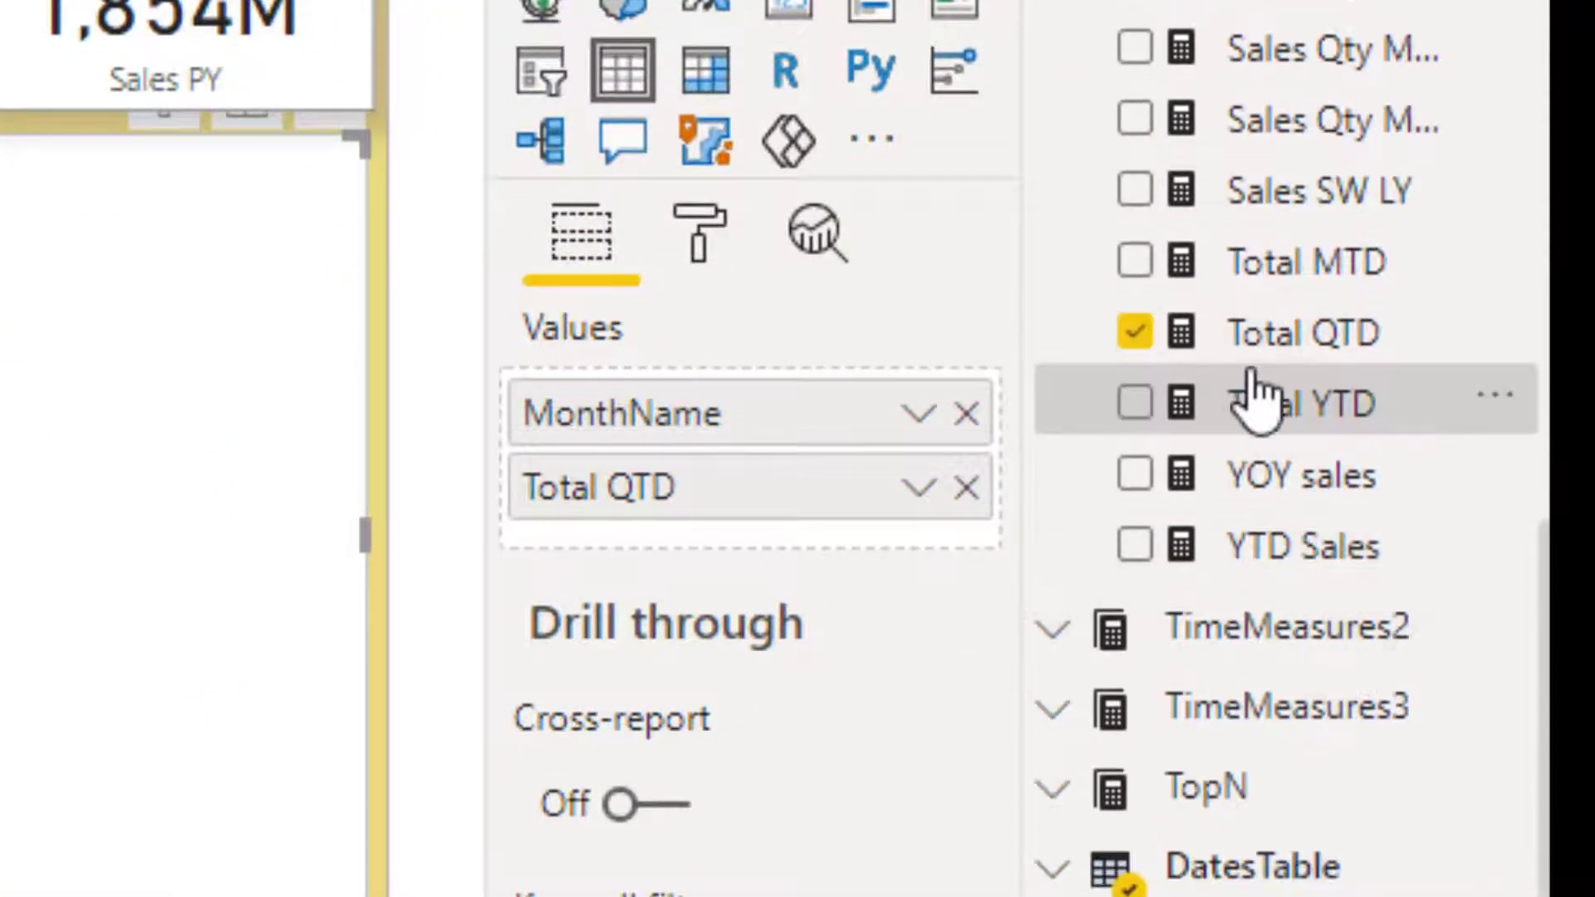
click(1289, 415)
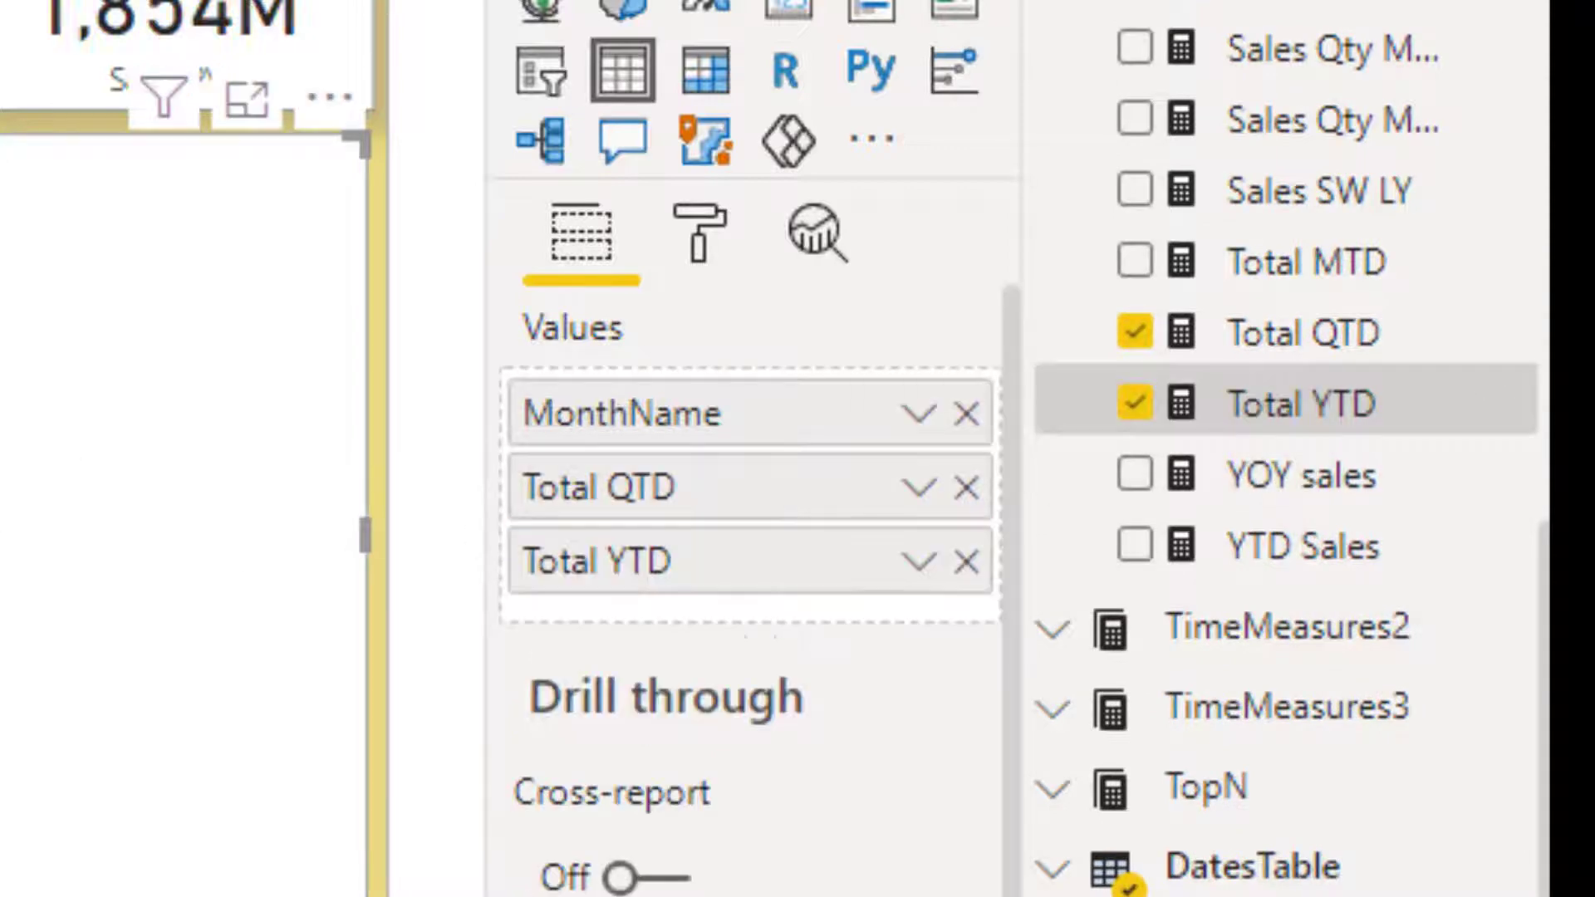
drag(1316, 573, 1304, 739)
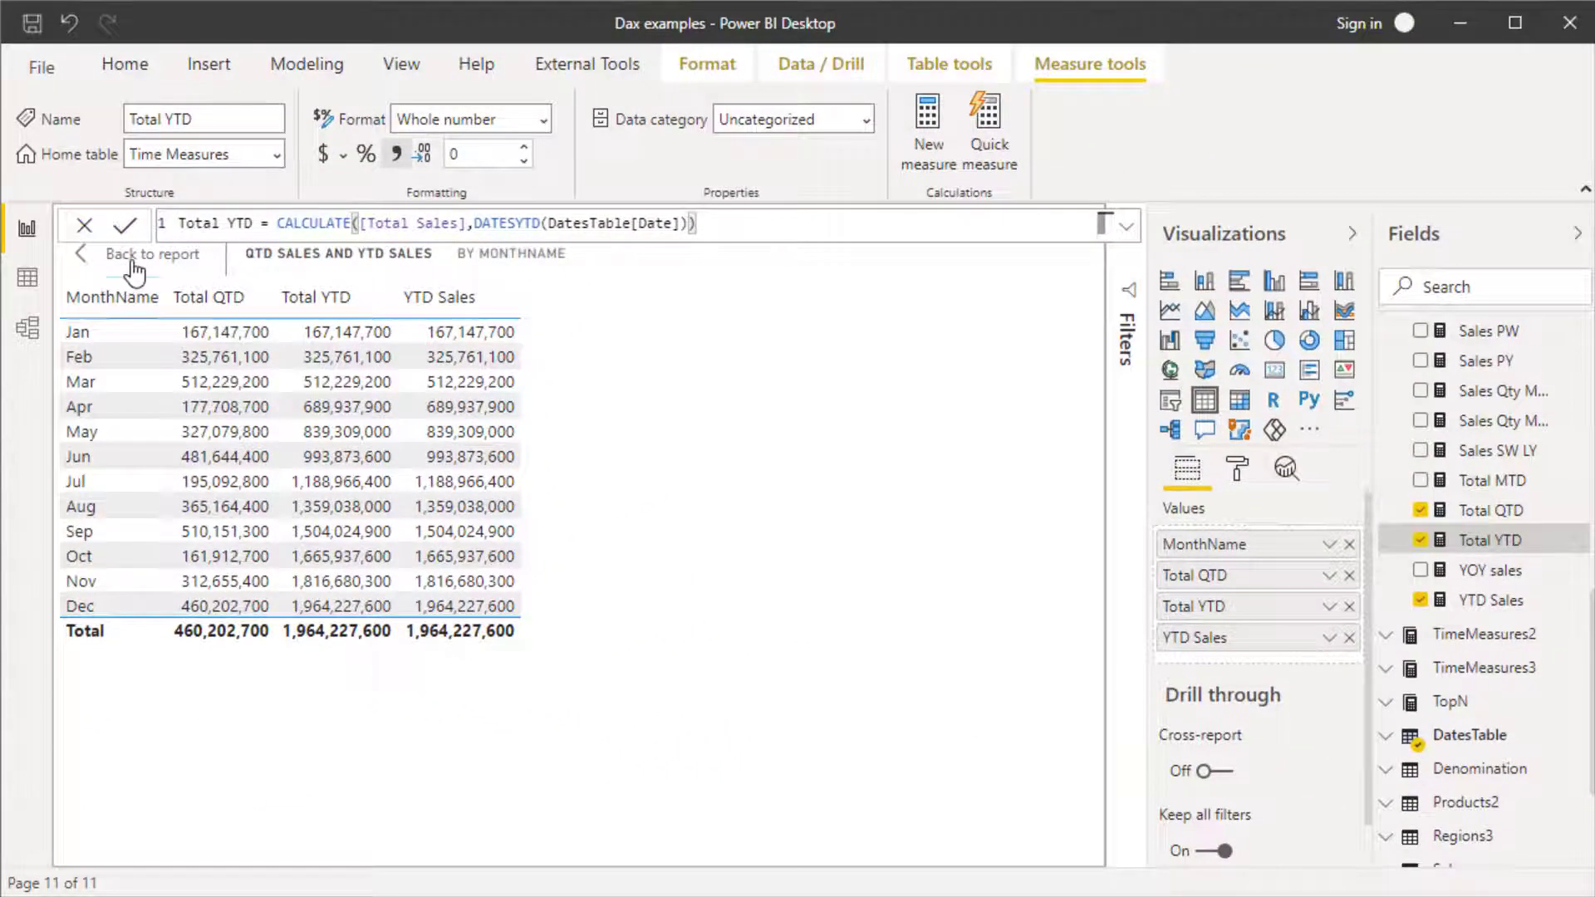
click(133, 256)
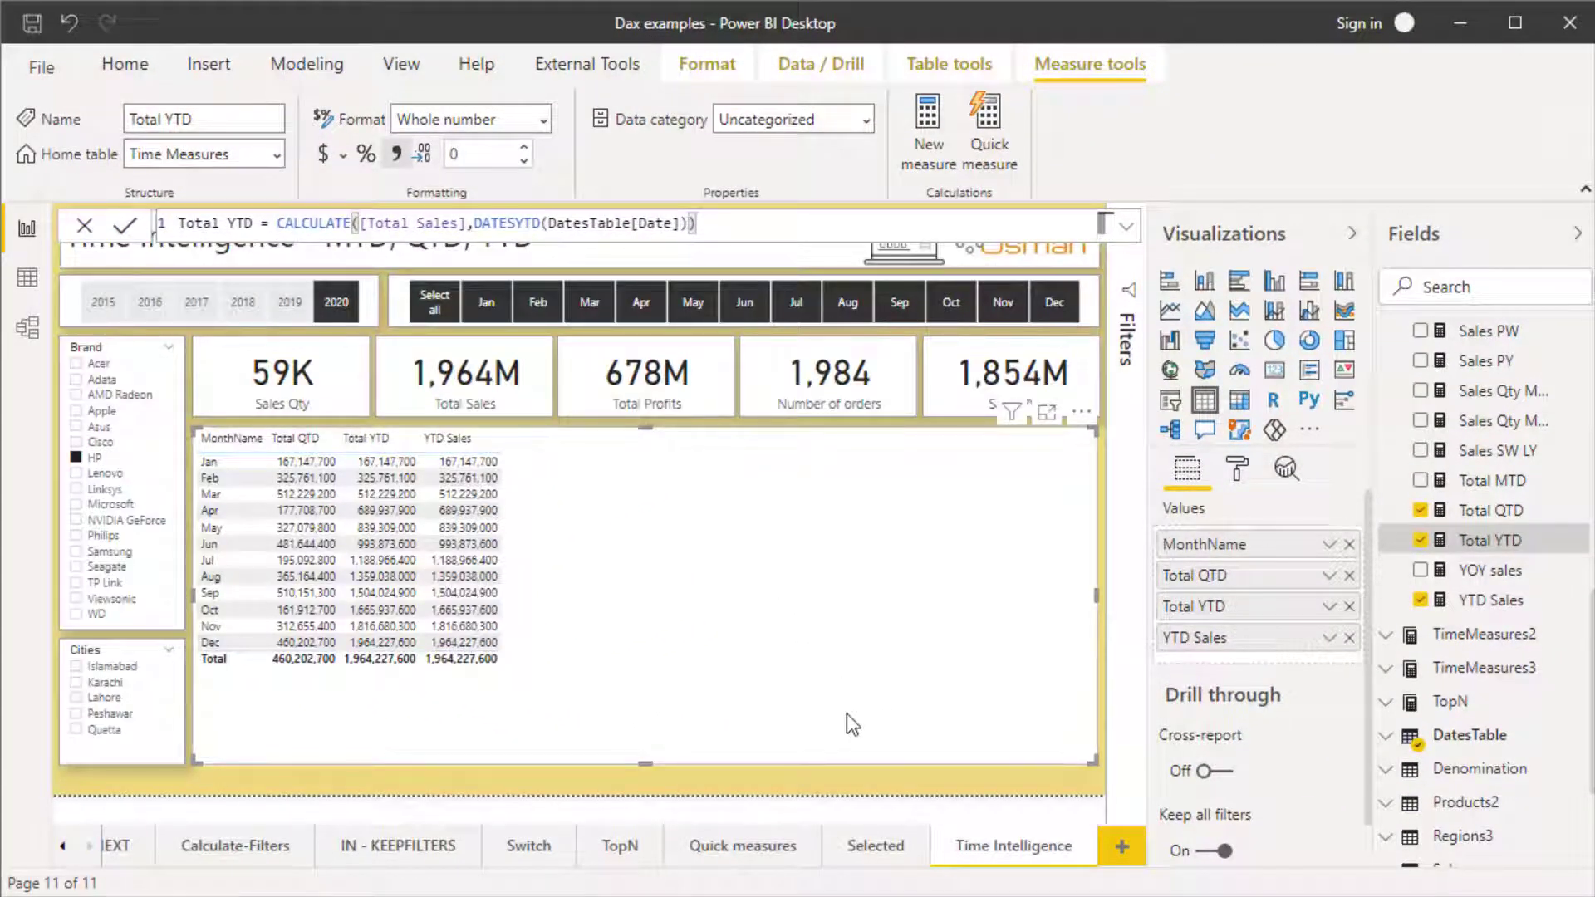